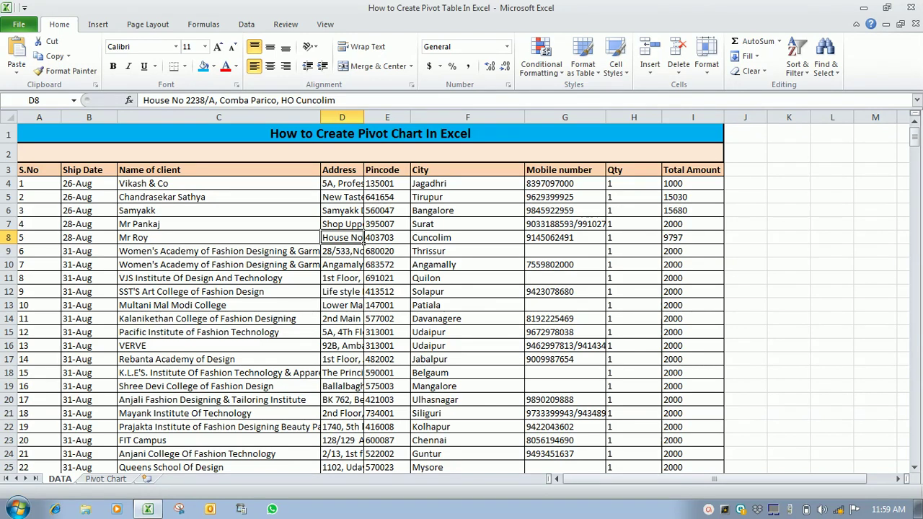
Select the order table on the DATA sheet, from header row 3 down to row 406.
{"action": "left_click", "coordinate": [128, 167]}
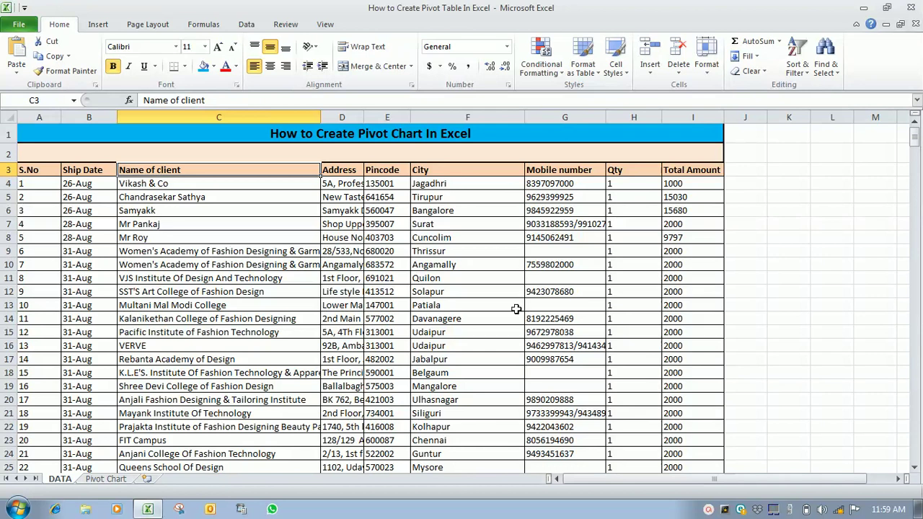
{"action": "left_click", "coordinate": [621, 210]}
{"action": "left_click", "coordinate": [678, 199]}
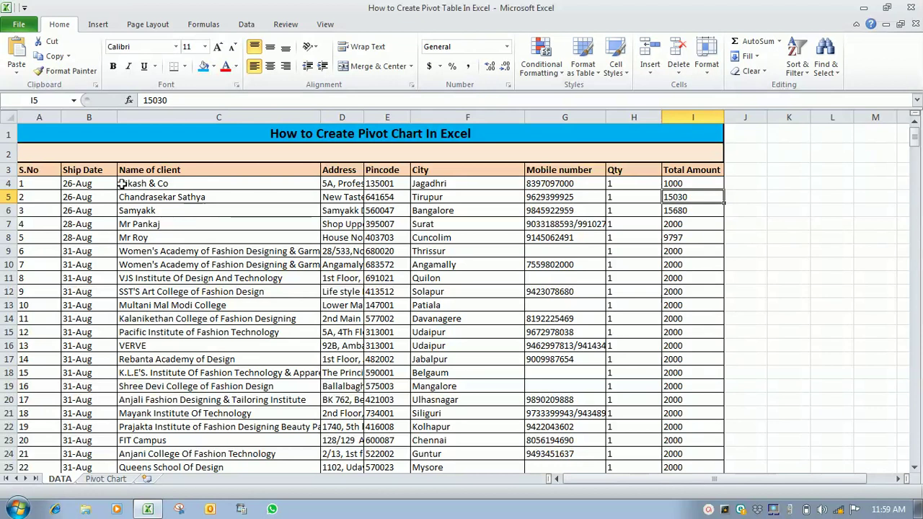
{"action": "left_click", "coordinate": [88, 172]}
{"action": "key", "text": "Left"}
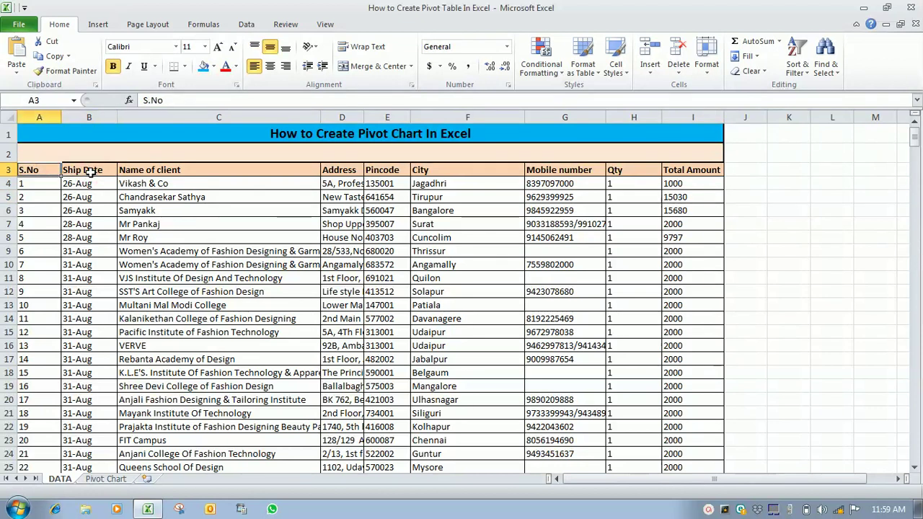
{"action": "key", "text": "shift+Right"}
{"action": "key", "text": "shift+Right"}
{"action": "key", "text": "shift+Right"}
{"action": "key", "text": "shift+Right"}
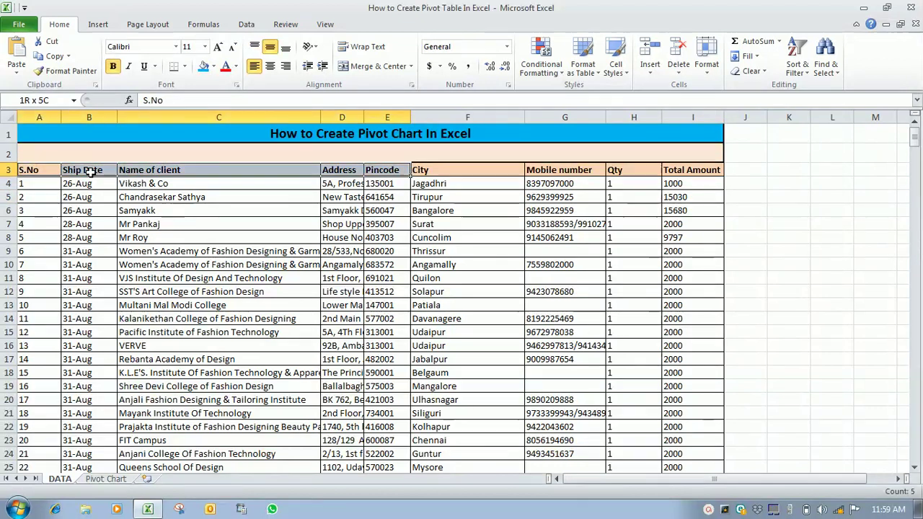
{"action": "key", "text": "shift+Right"}
{"action": "key", "text": "shift+Right"}
{"action": "key", "text": "shift+Right"}
{"action": "key", "text": "shift+Right"}
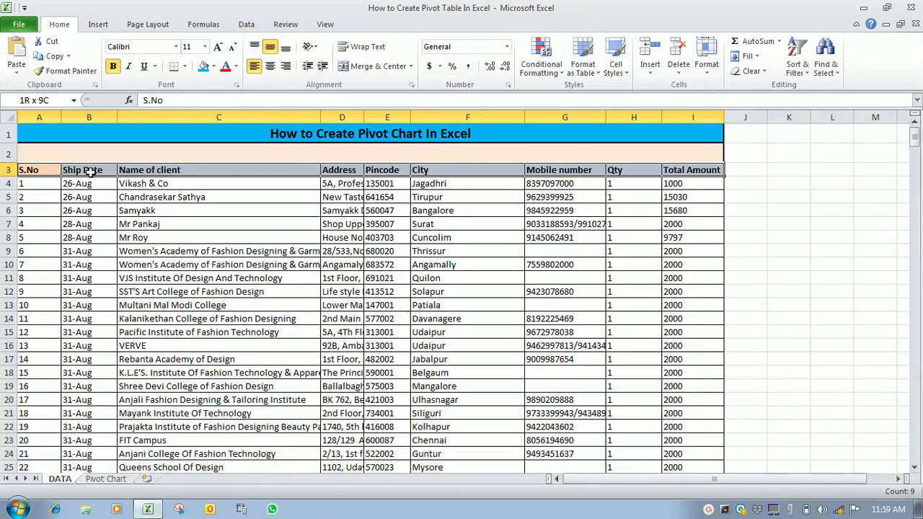
{"action": "key", "text": "ctrl+shift+Down"}
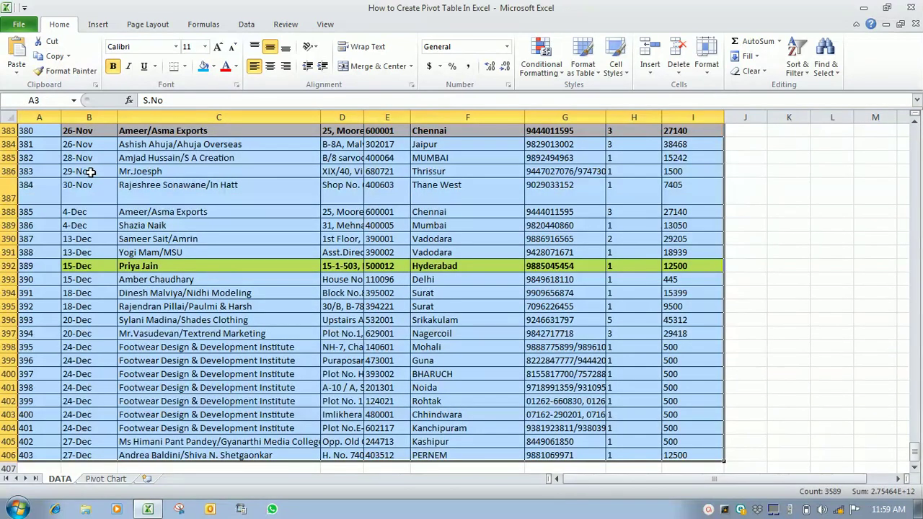
Insert a PivotTable with PivotChart from DATA!$A$3:$I$406 on a new worksheet.
{"action": "left_click", "coordinate": [97, 26]}
{"action": "left_click", "coordinate": [23, 74]}
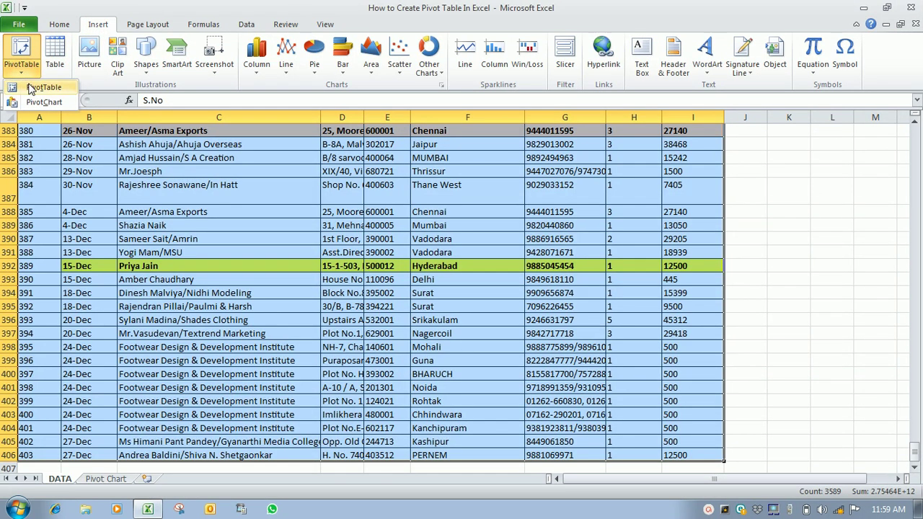
{"action": "left_click", "coordinate": [33, 102]}
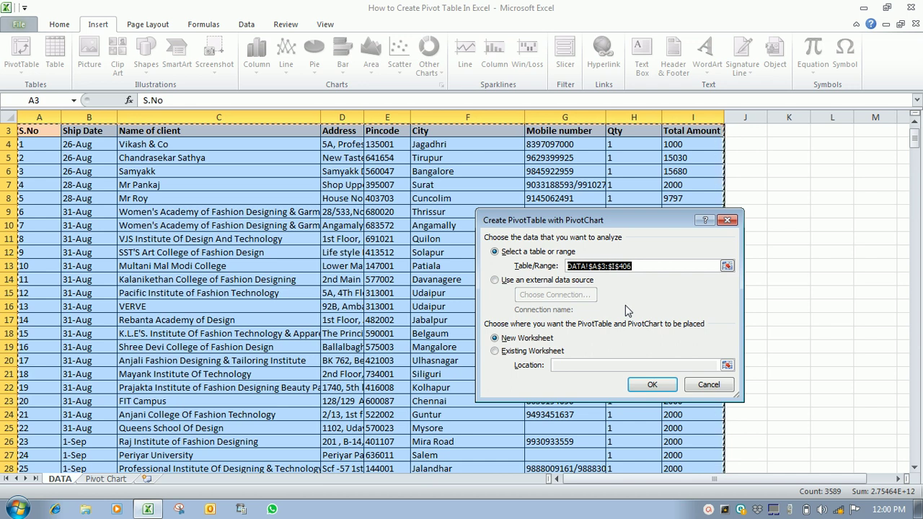
{"action": "left_click", "coordinate": [646, 387]}
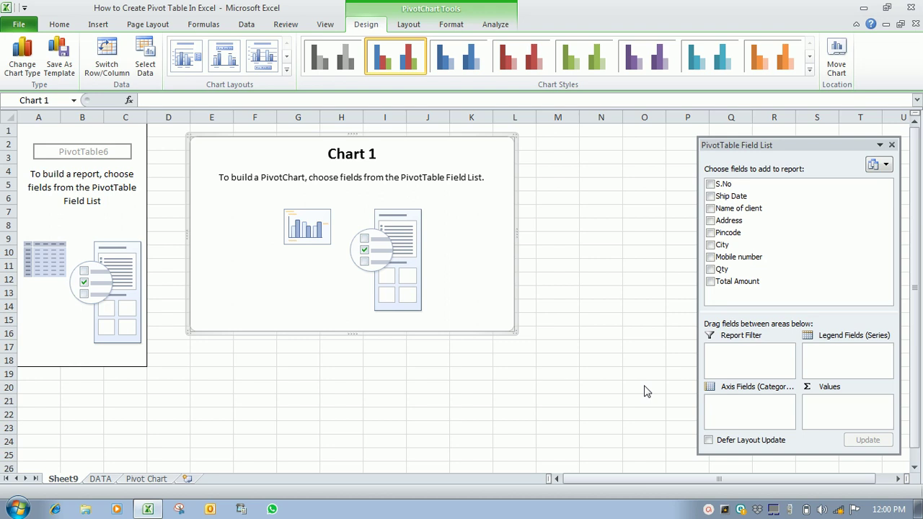
{"action": "mouse_move", "coordinate": [741, 196]}
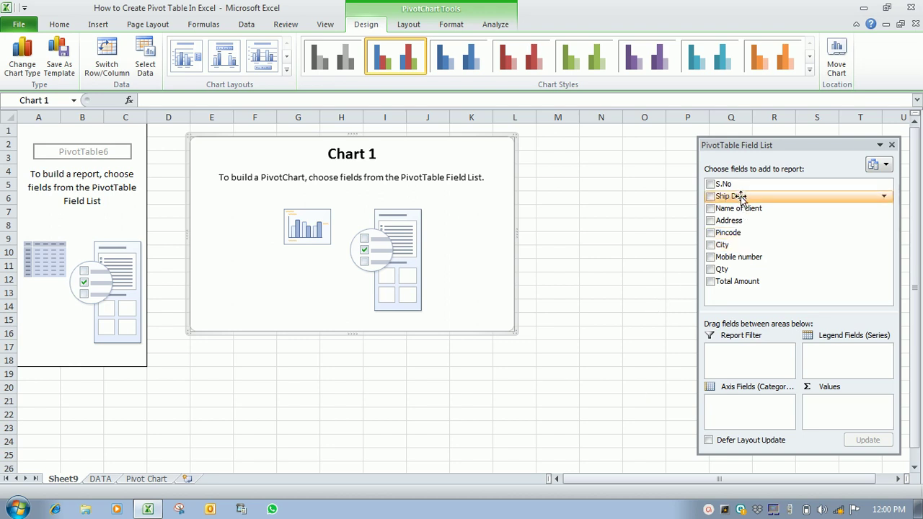
Put Ship Date on the axis fields and group its dates by Months only.
{"action": "left_click_drag", "start_coordinate": [740, 196], "coordinate": [751, 409]}
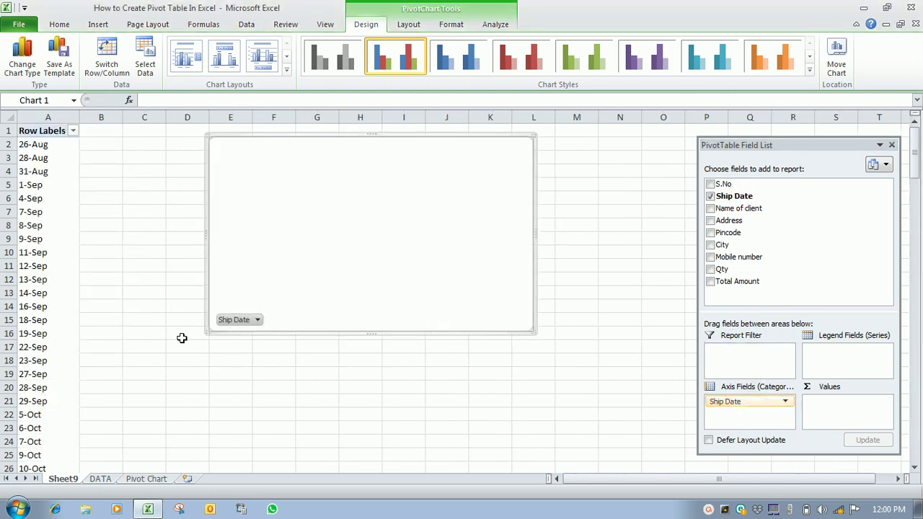
{"action": "left_click", "coordinate": [38, 283]}
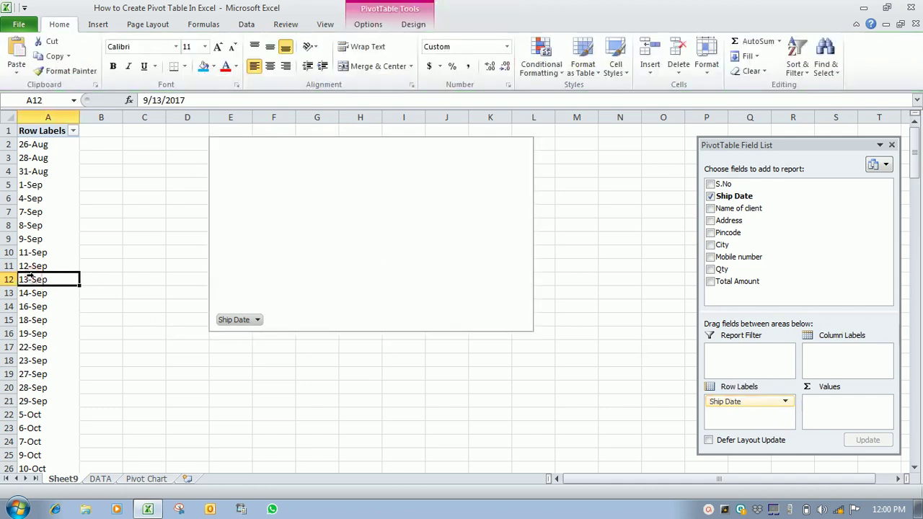
{"action": "right_click", "coordinate": [36, 283]}
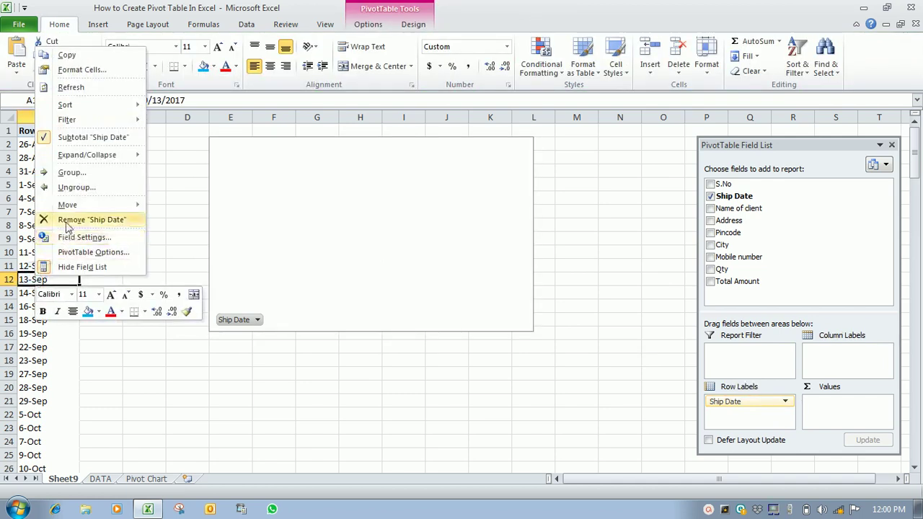
{"action": "left_click", "coordinate": [71, 175]}
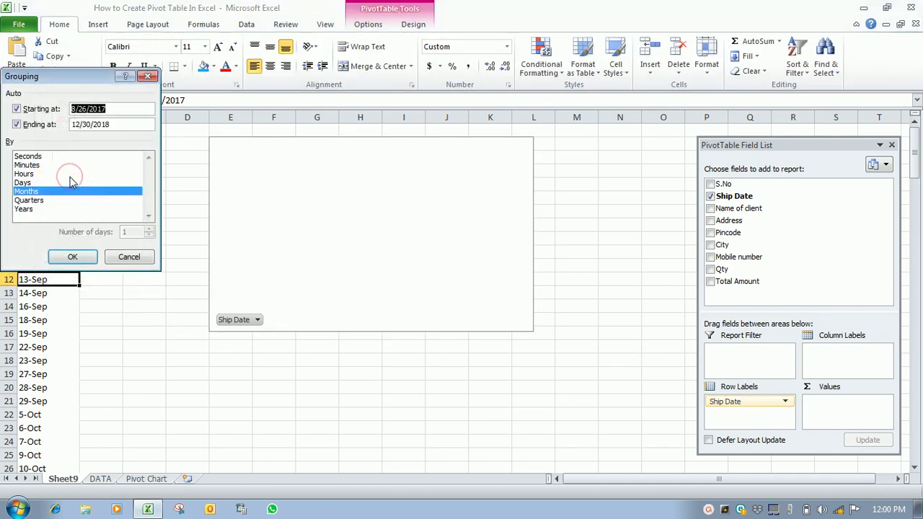
{"action": "left_click", "coordinate": [23, 183]}
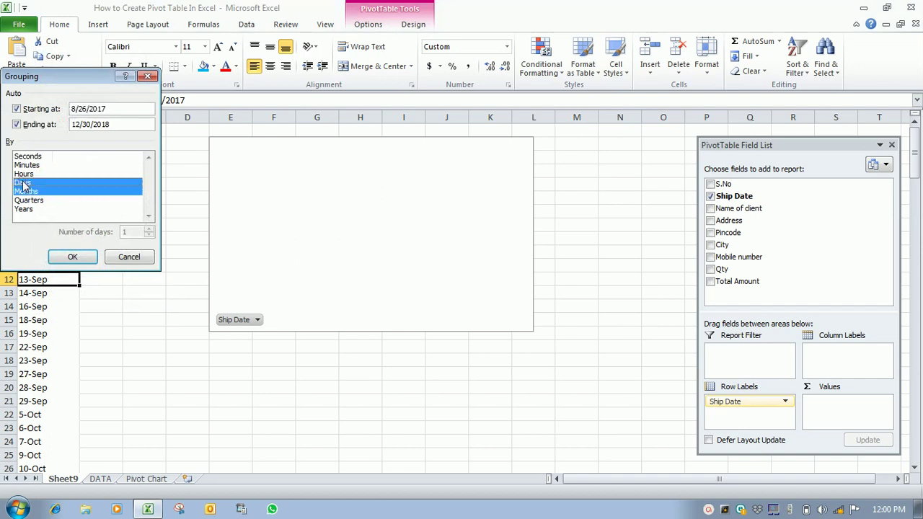
{"action": "left_click", "coordinate": [26, 191]}
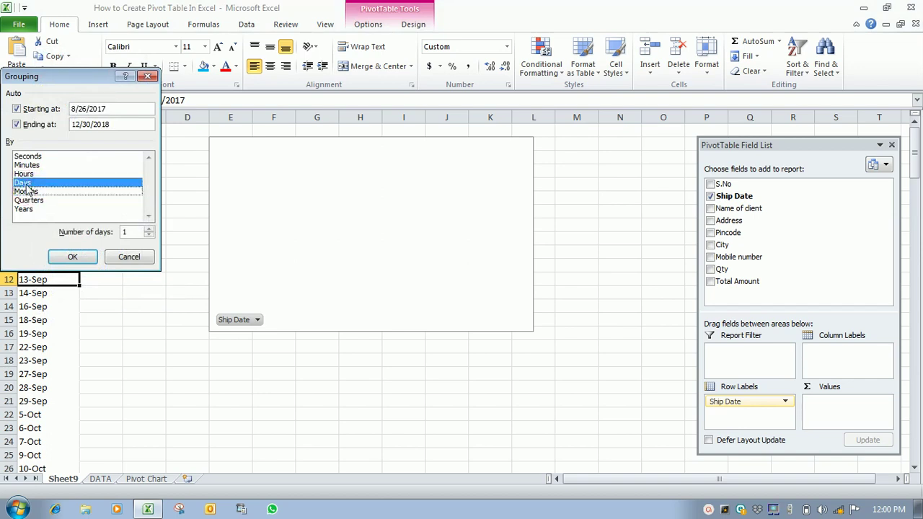
{"action": "left_click", "coordinate": [23, 183]}
{"action": "left_click", "coordinate": [26, 192]}
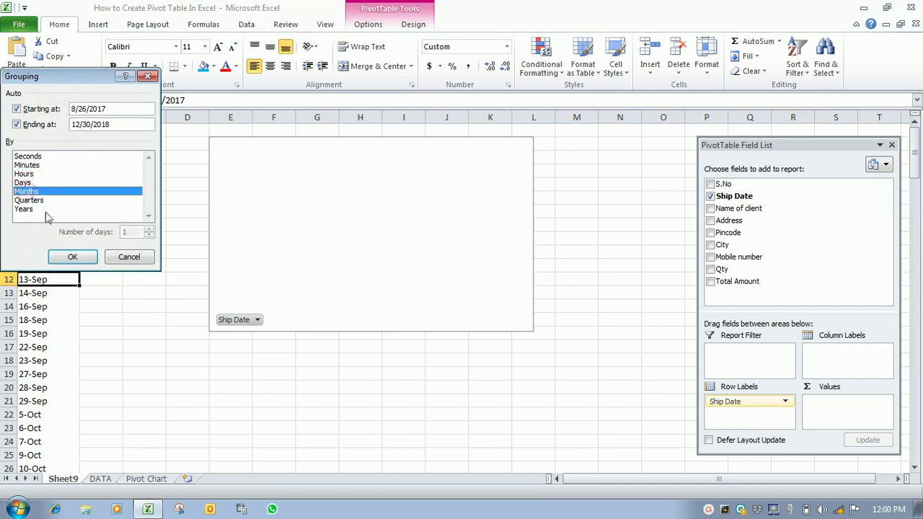
{"action": "left_click", "coordinate": [72, 257]}
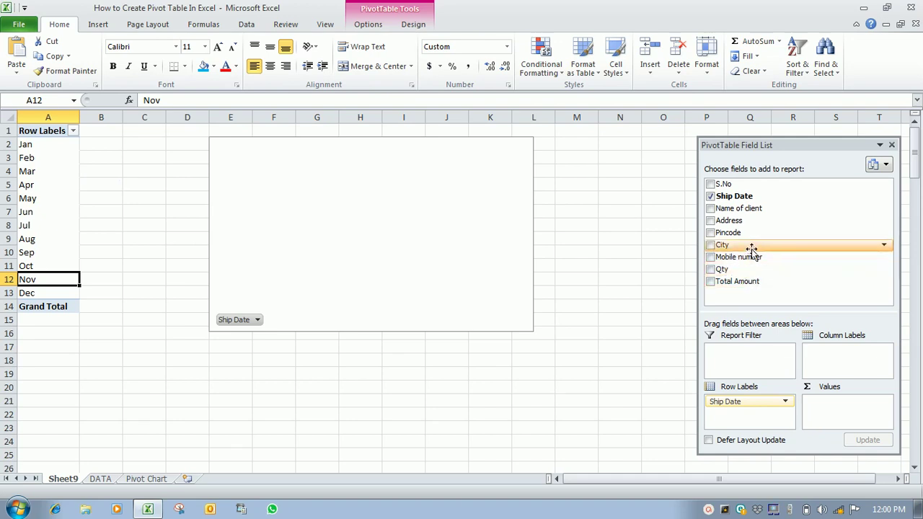
Nest City under each month in the rows and add Sum of Total Amount to Values.
{"action": "left_click_drag", "start_coordinate": [751, 248], "coordinate": [745, 417]}
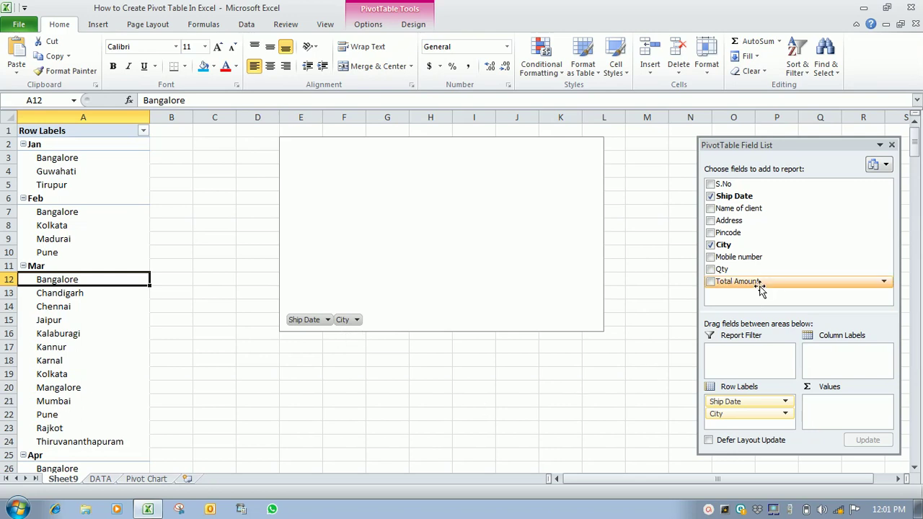
{"action": "left_click_drag", "start_coordinate": [761, 287], "coordinate": [835, 411]}
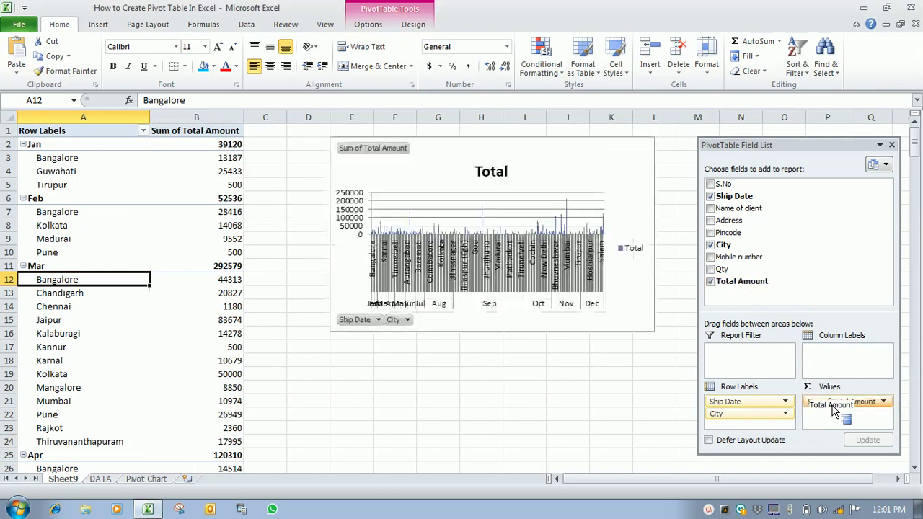
{"action": "left_click_drag", "start_coordinate": [835, 412], "coordinate": [833, 409]}
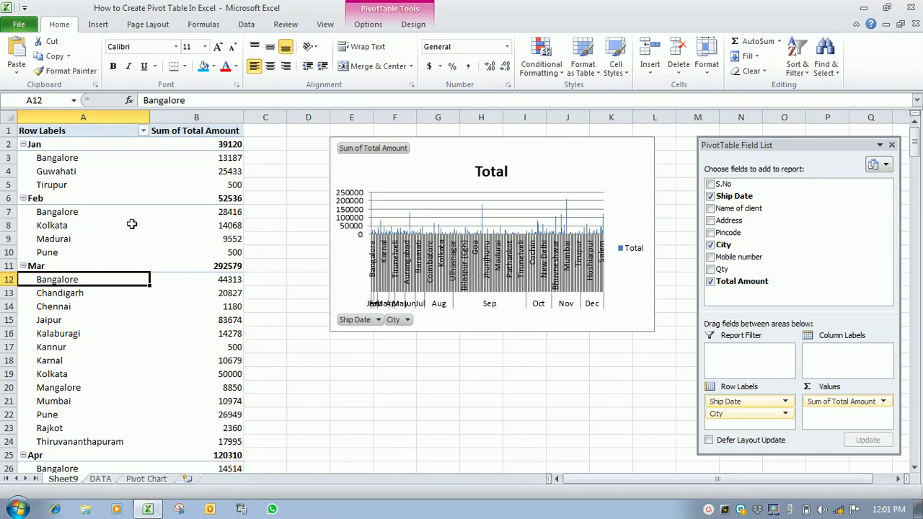
{"action": "left_click", "coordinate": [64, 163]}
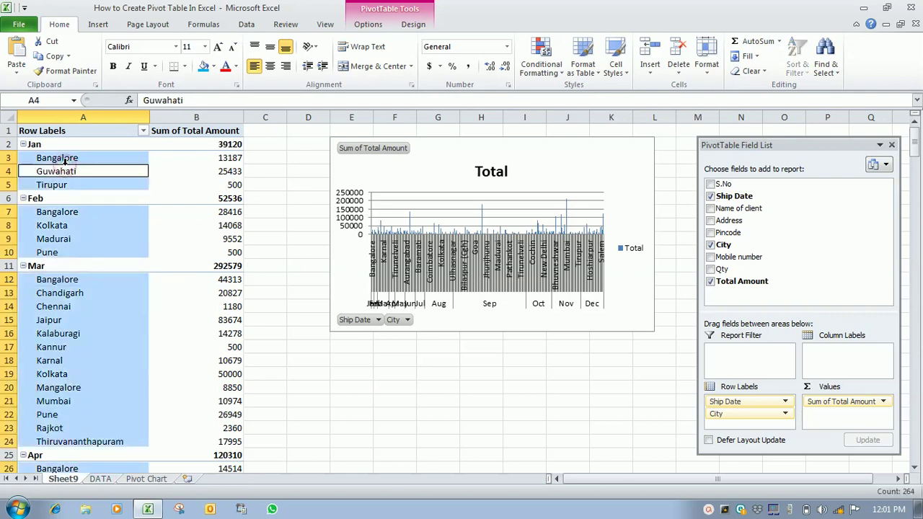
{"action": "left_click", "coordinate": [432, 280]}
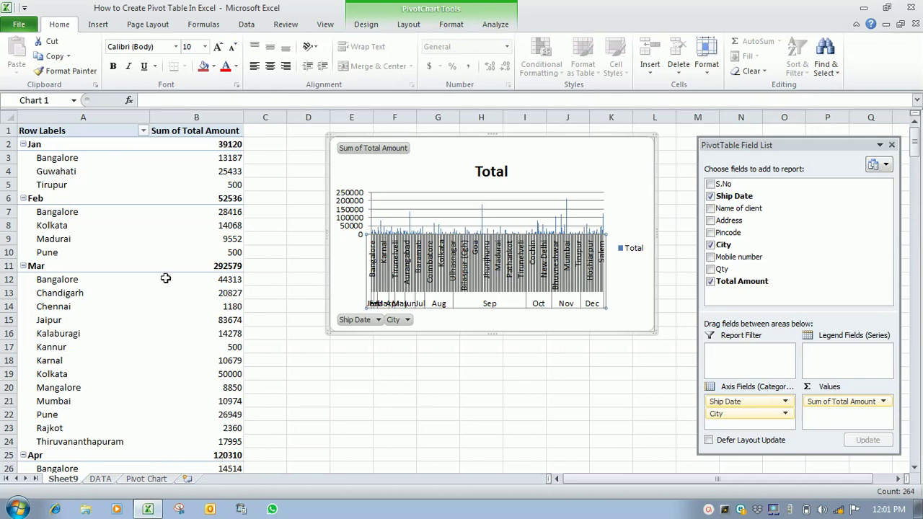
{"action": "left_click", "coordinate": [135, 271]}
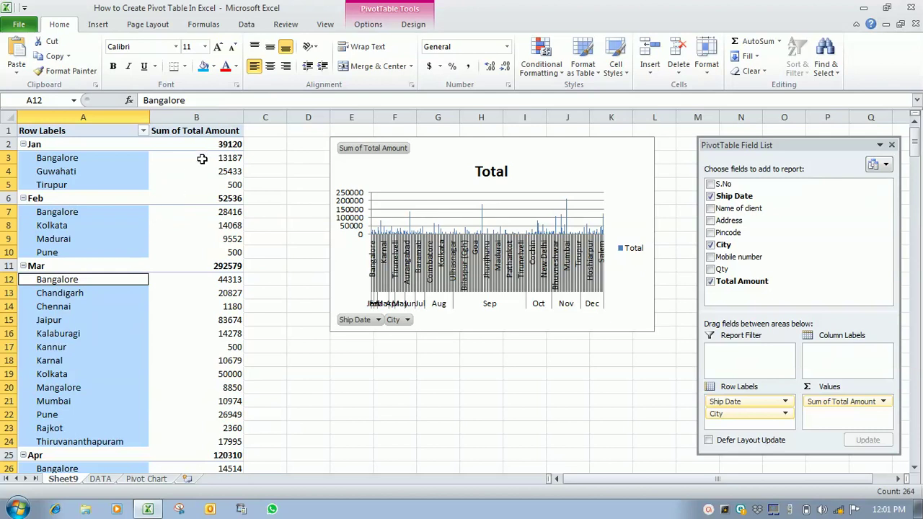
Close the field list and resize the chart larger toward the right, bottom and left.
{"action": "left_click", "coordinate": [432, 256]}
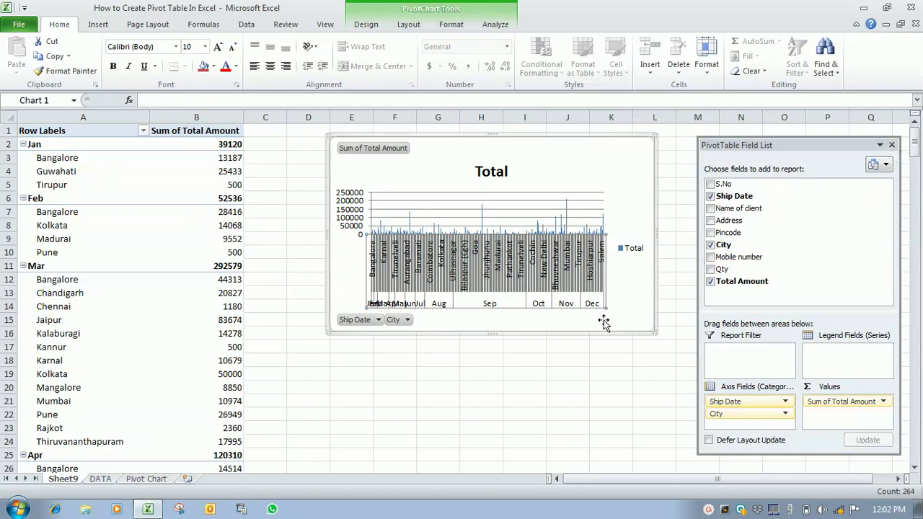
{"action": "left_click", "coordinate": [893, 146]}
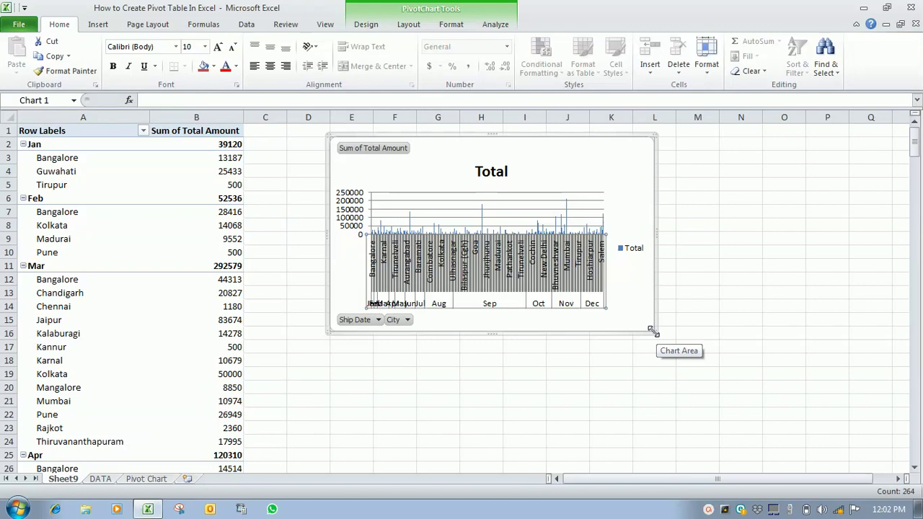
{"action": "left_click_drag", "start_coordinate": [652, 330], "coordinate": [863, 352]}
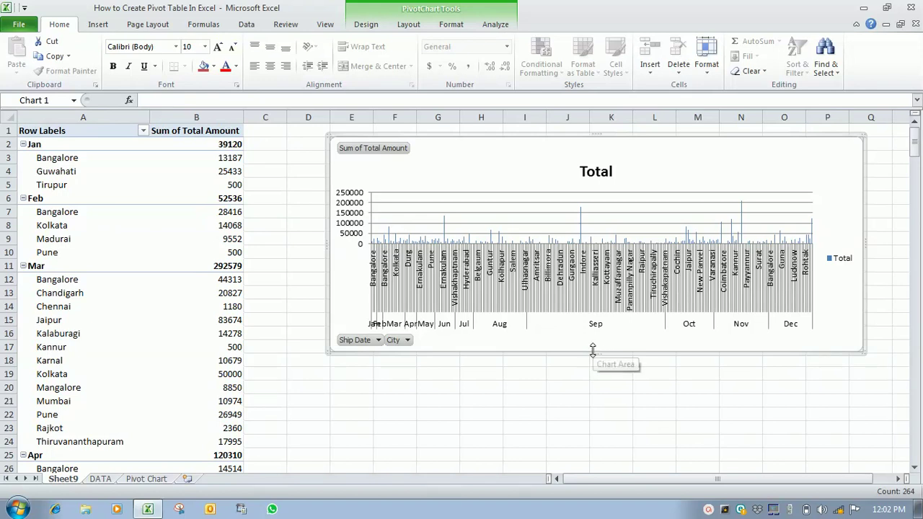
{"action": "left_click_drag", "start_coordinate": [593, 350], "coordinate": [599, 420]}
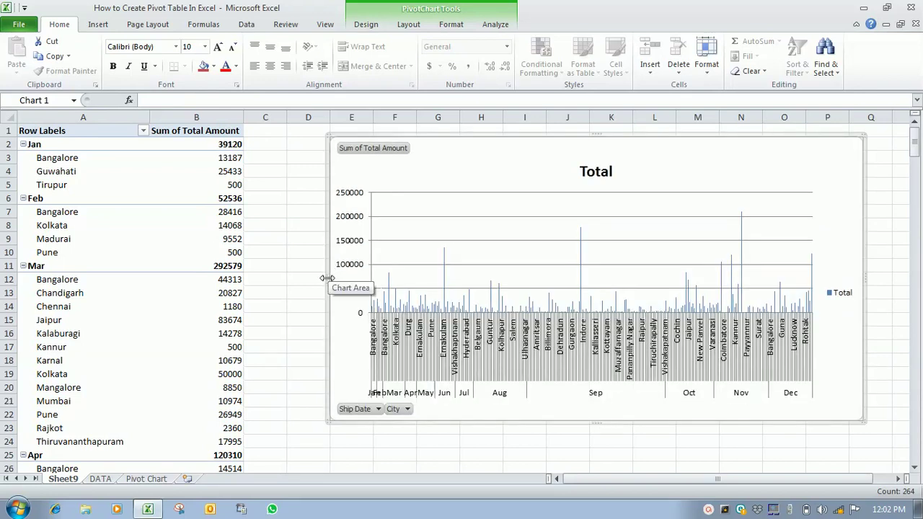
{"action": "left_click_drag", "start_coordinate": [326, 277], "coordinate": [278, 277]}
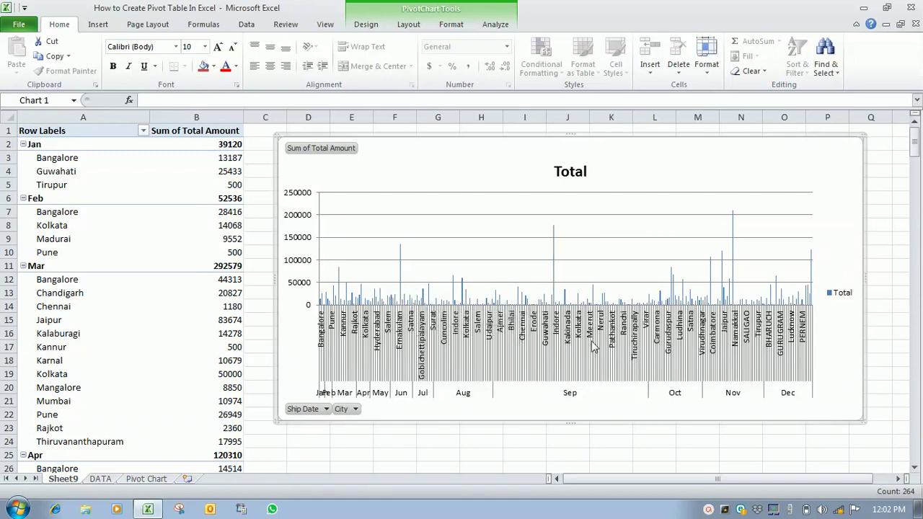
Change the PivotChart to a 3-D cone column chart.
{"action": "left_click", "coordinate": [419, 250]}
{"action": "right_click", "coordinate": [418, 250]}
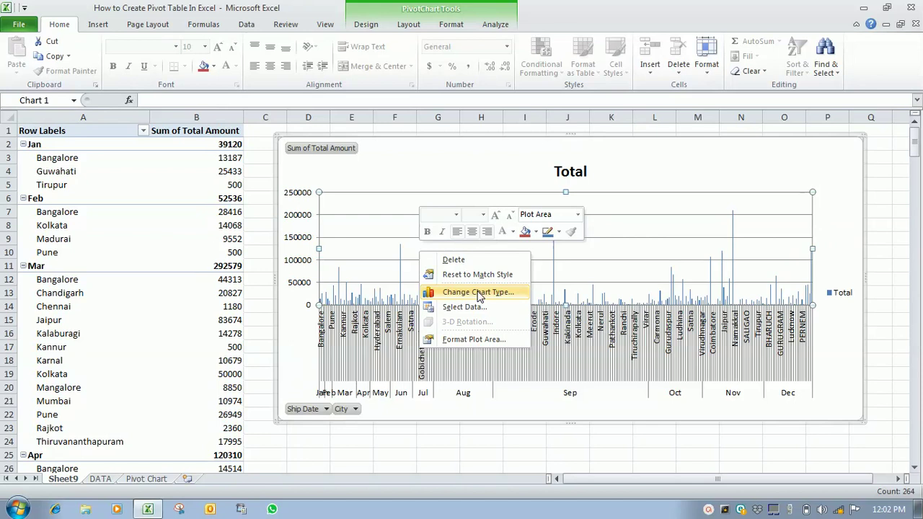
{"action": "left_click", "coordinate": [479, 293]}
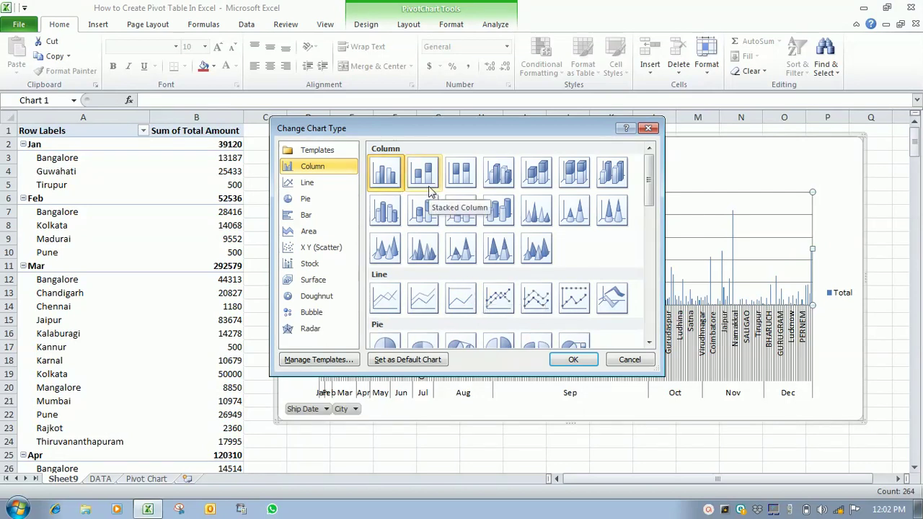
{"action": "left_click", "coordinate": [539, 211]}
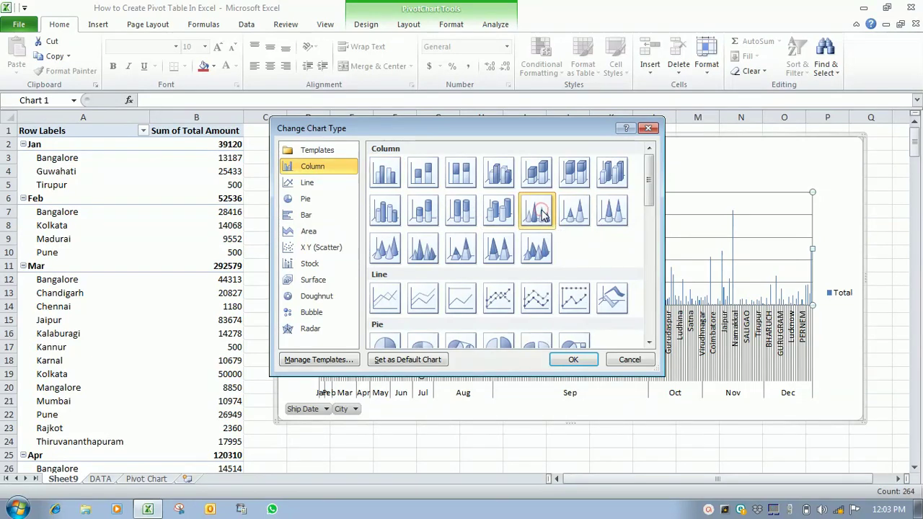
{"action": "left_click", "coordinate": [569, 360]}
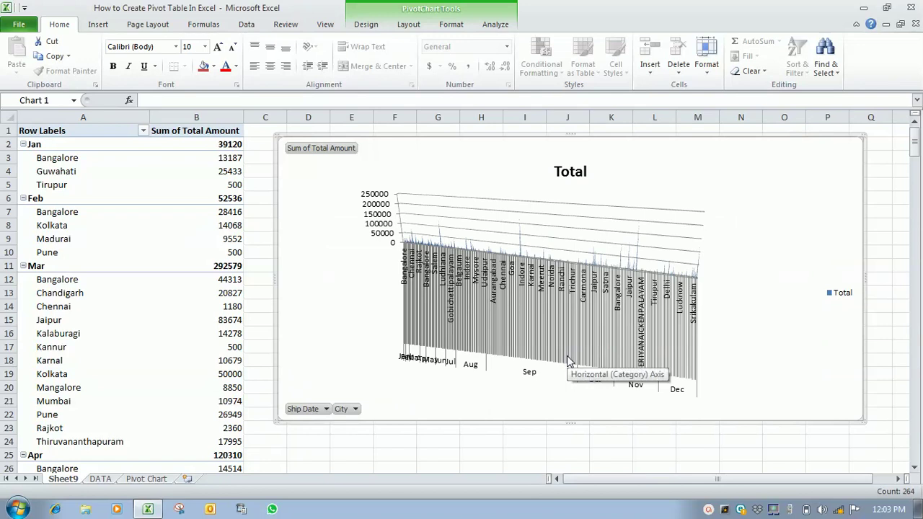
Switch the PivotChart to the plain Line chart subtype.
{"action": "right_click", "coordinate": [485, 301]}
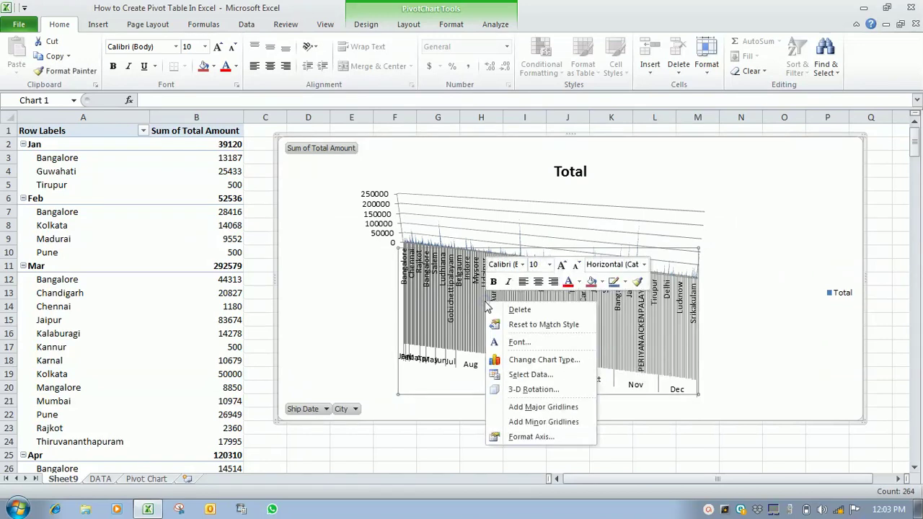
{"action": "left_click", "coordinate": [520, 359]}
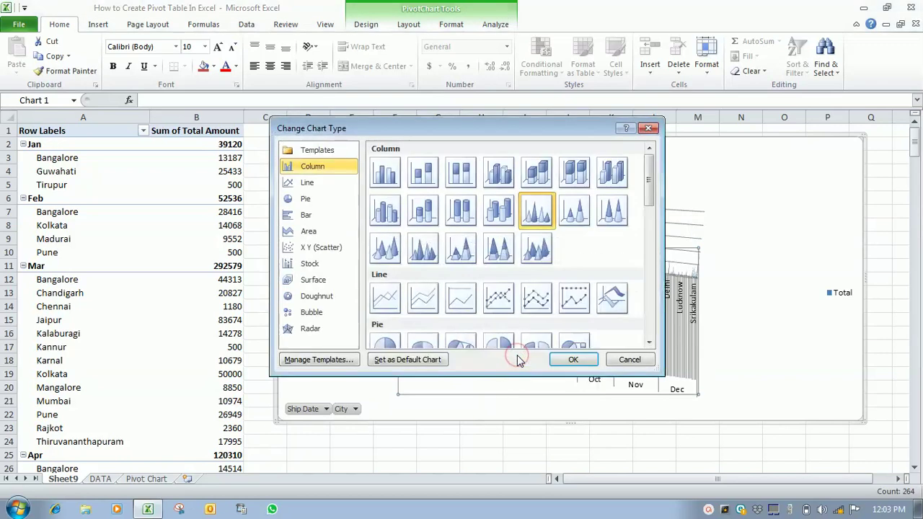
{"action": "left_click", "coordinate": [308, 184]}
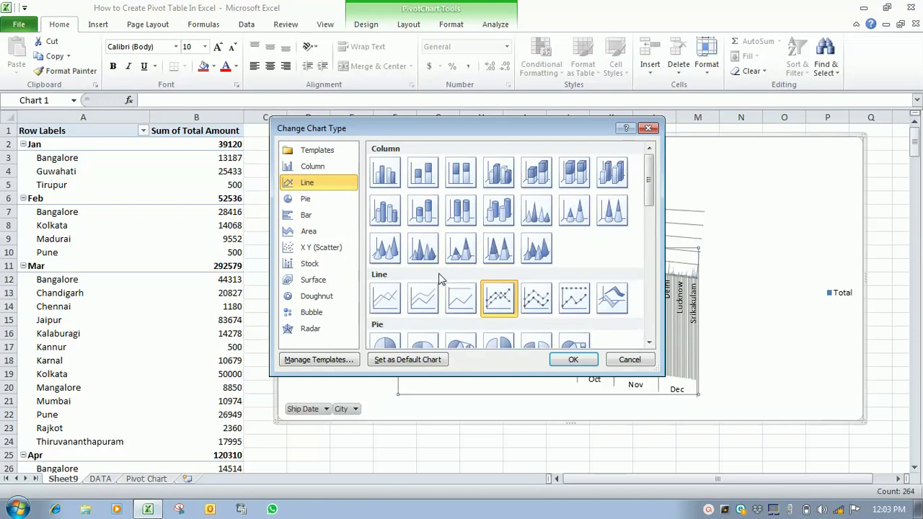
{"action": "left_click", "coordinate": [425, 296]}
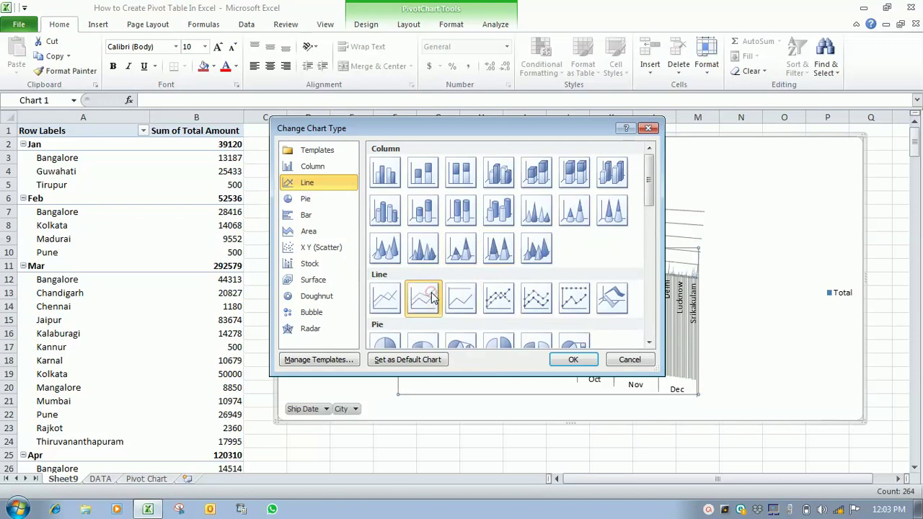
{"action": "left_click", "coordinate": [574, 362]}
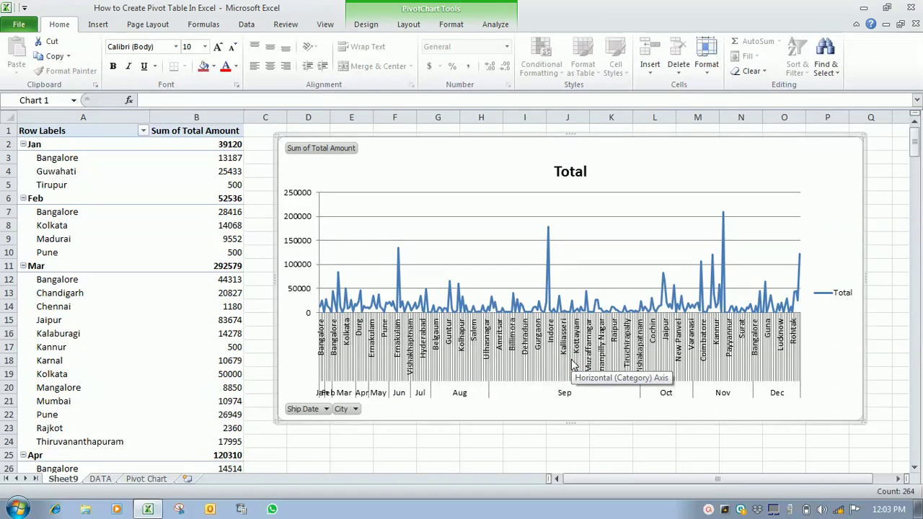
Change the Total series chart type to a 3-D pie.
{"action": "right_click", "coordinate": [513, 321]}
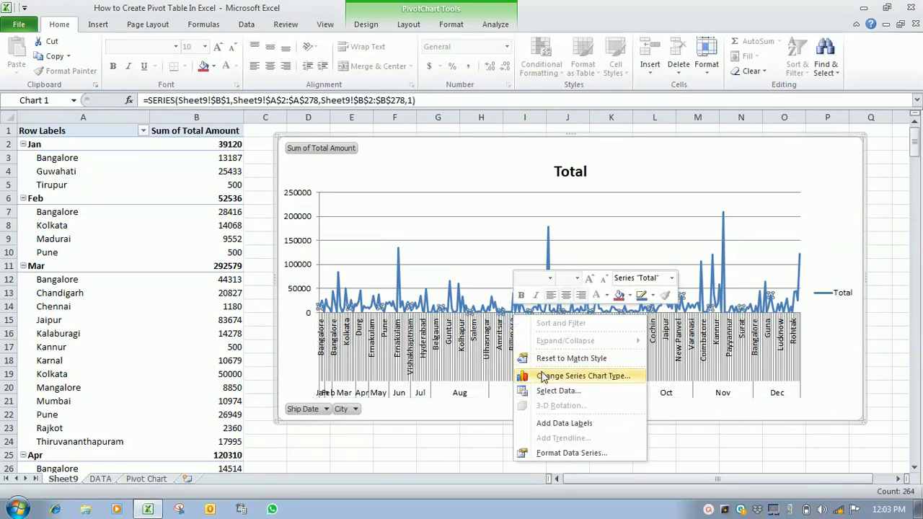
{"action": "left_click", "coordinate": [543, 374]}
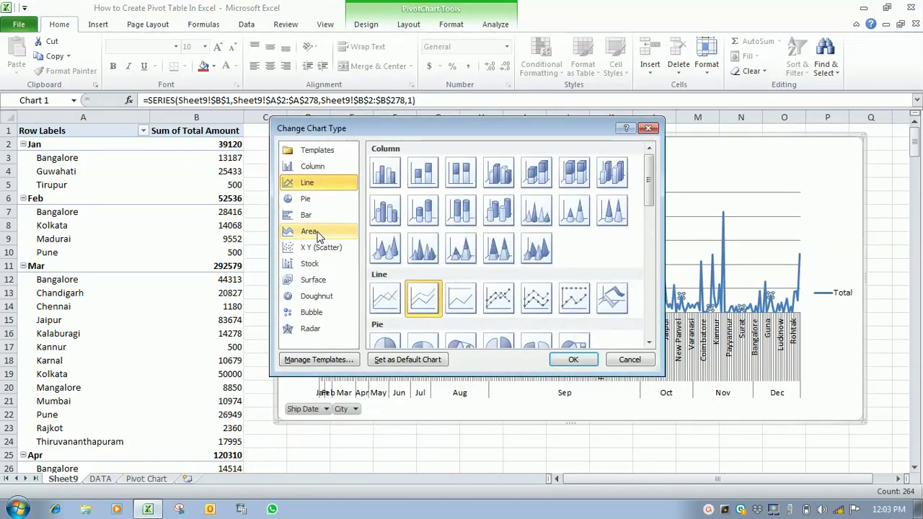
{"action": "left_click", "coordinate": [307, 200]}
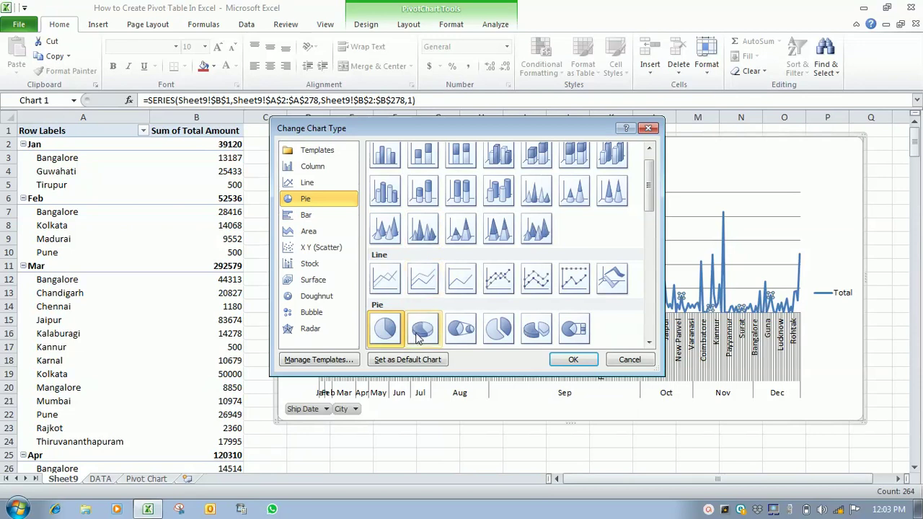
{"action": "left_click", "coordinate": [420, 337]}
{"action": "left_click", "coordinate": [572, 362]}
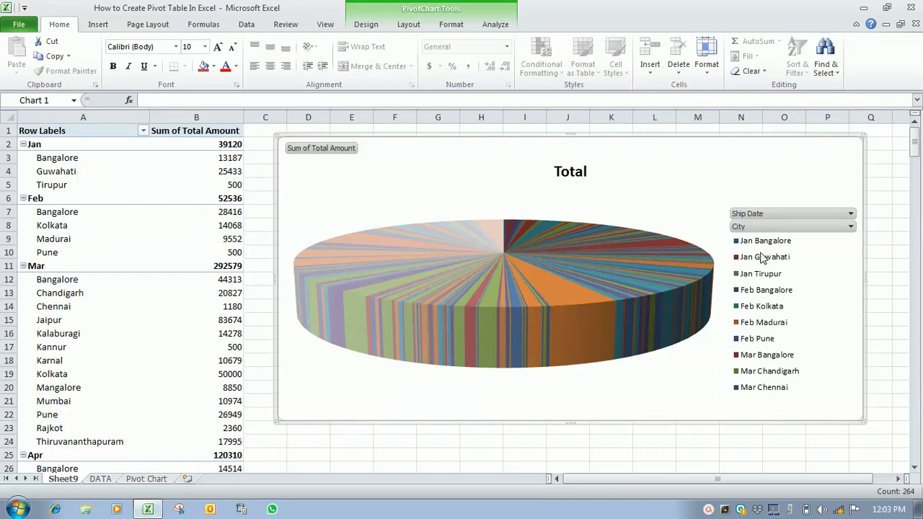
Switch the pie chart to a 3-D bar chart.
{"action": "left_click", "coordinate": [542, 274]}
{"action": "right_click", "coordinate": [541, 274]}
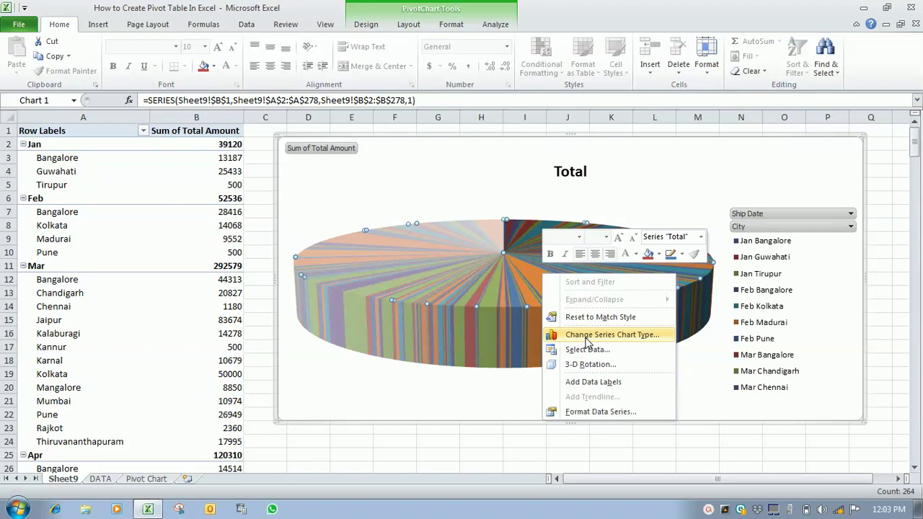
{"action": "left_click", "coordinate": [586, 336]}
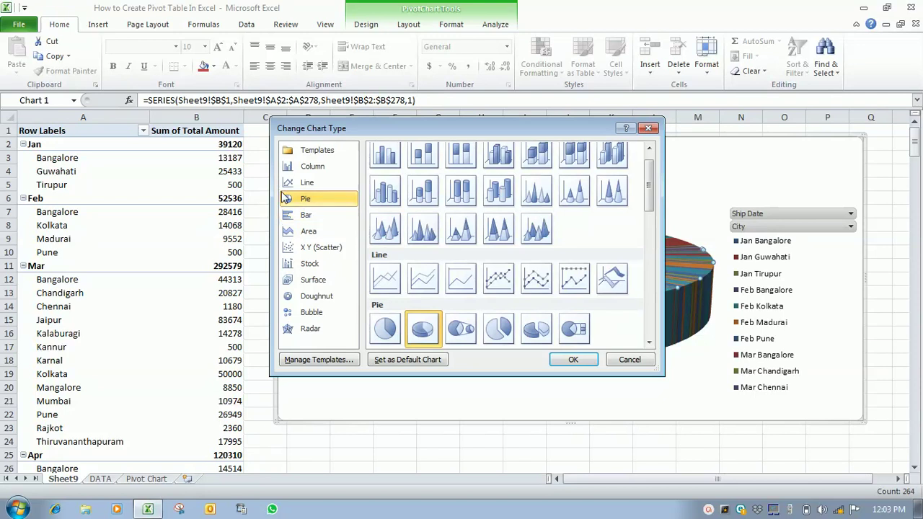
{"action": "left_click", "coordinate": [292, 214]}
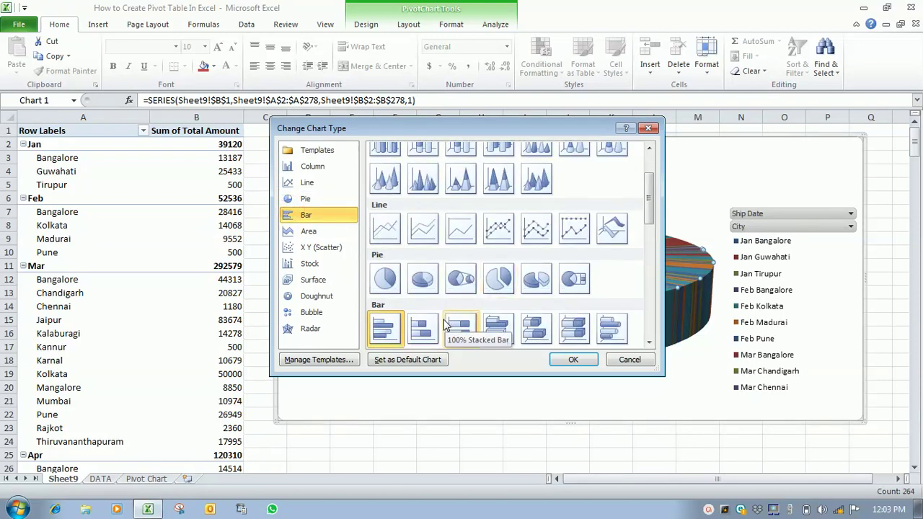
{"action": "left_click", "coordinate": [496, 326]}
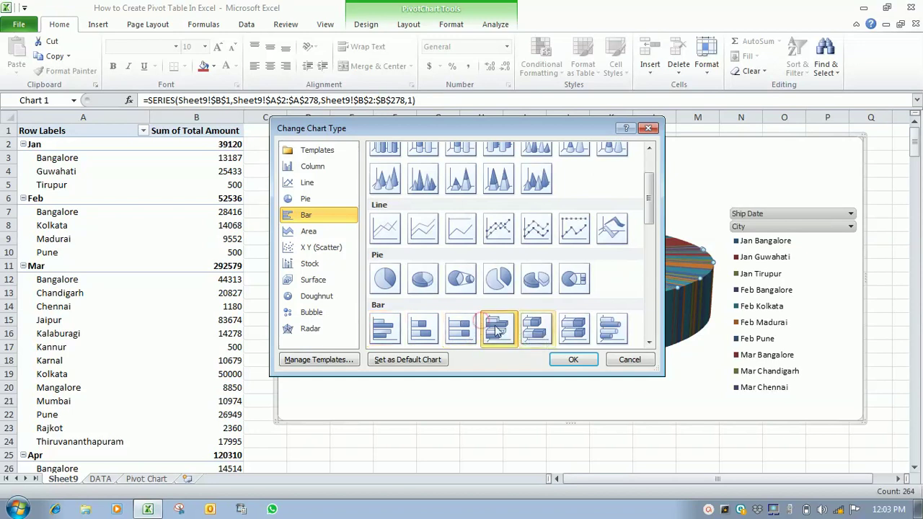
{"action": "left_click", "coordinate": [573, 359]}
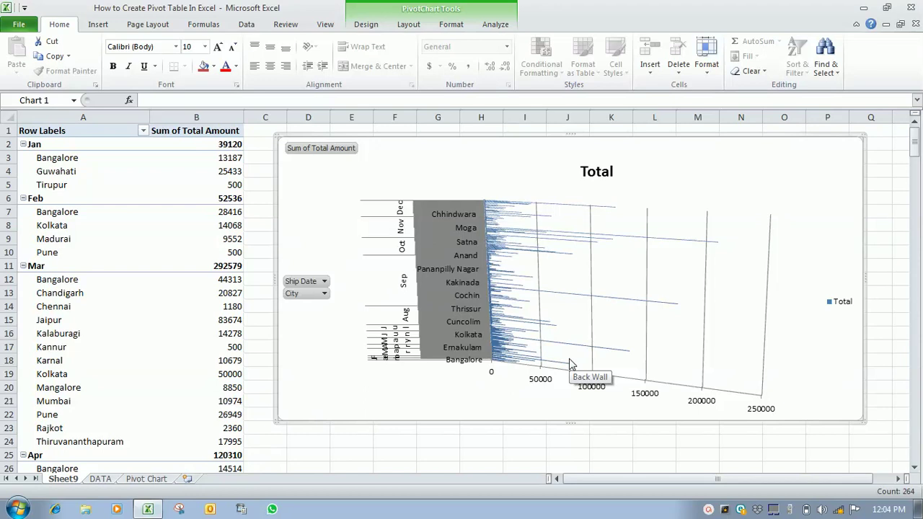
Apply the last bar chart subtype so cities run down the vertical axis.
{"action": "left_click", "coordinate": [434, 256]}
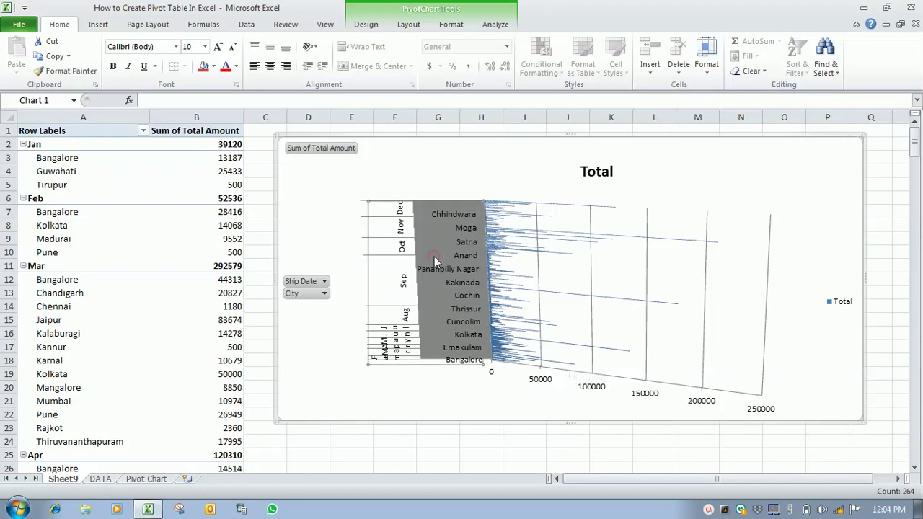
{"action": "right_click", "coordinate": [435, 257]}
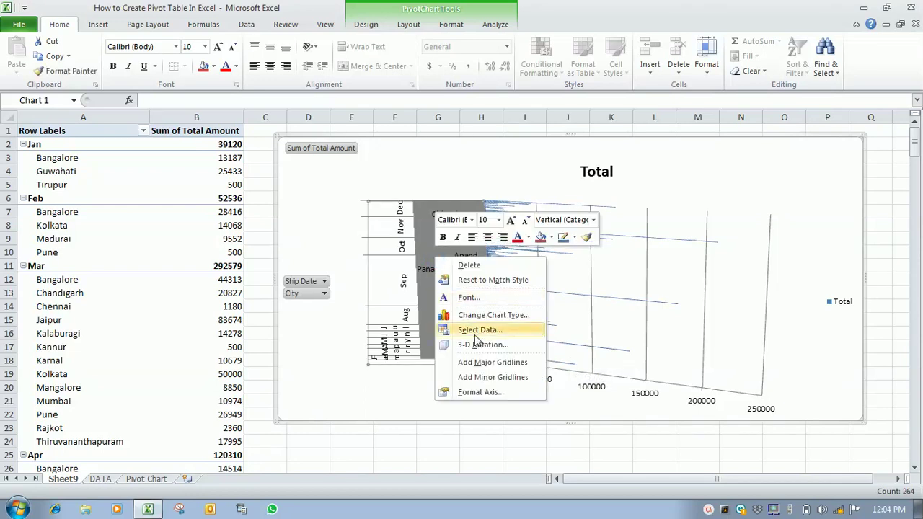
{"action": "left_click", "coordinate": [474, 319]}
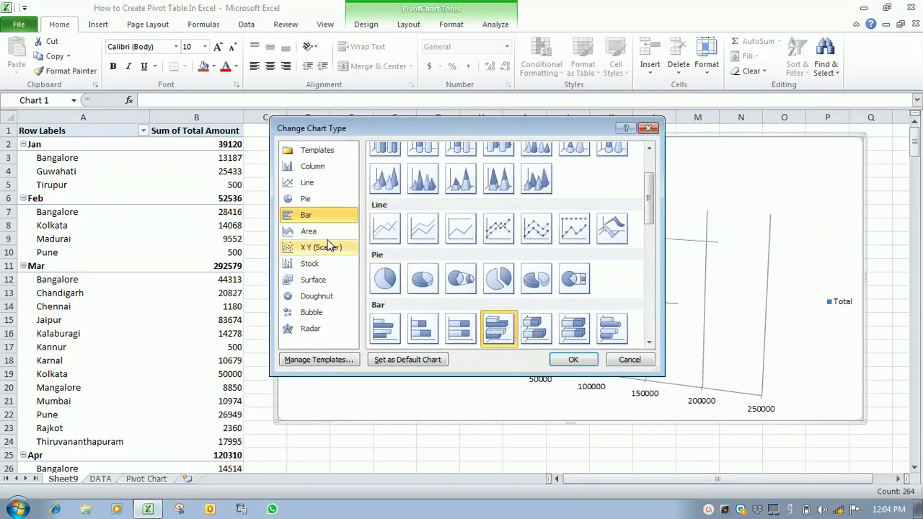
{"action": "left_click", "coordinate": [612, 328]}
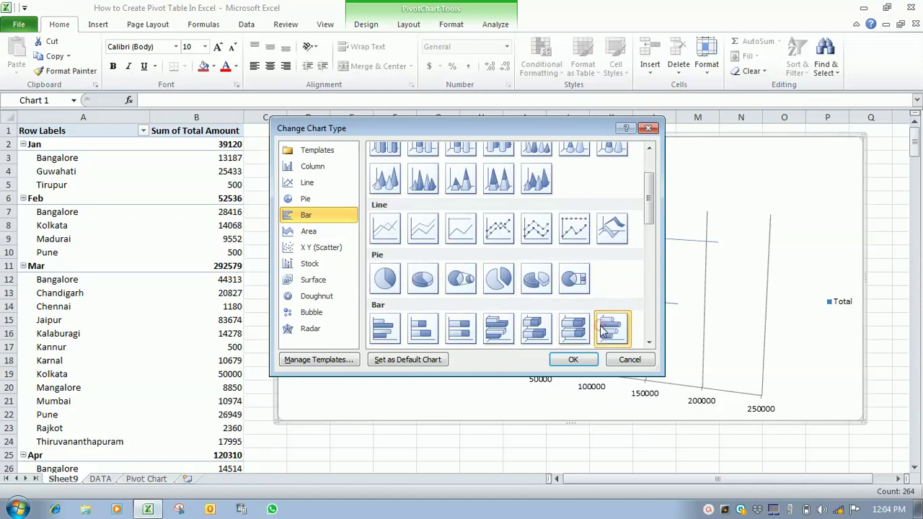
{"action": "left_click", "coordinate": [570, 359]}
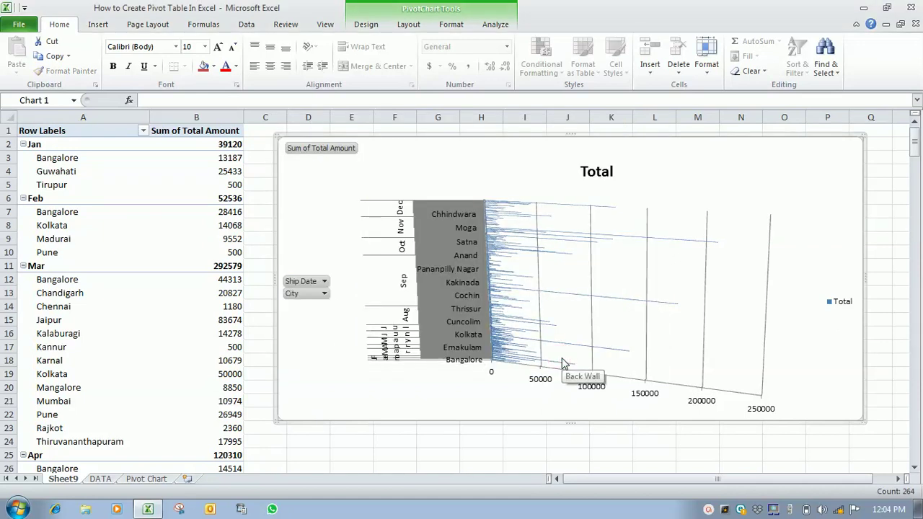
{"action": "right_click", "coordinate": [495, 260]}
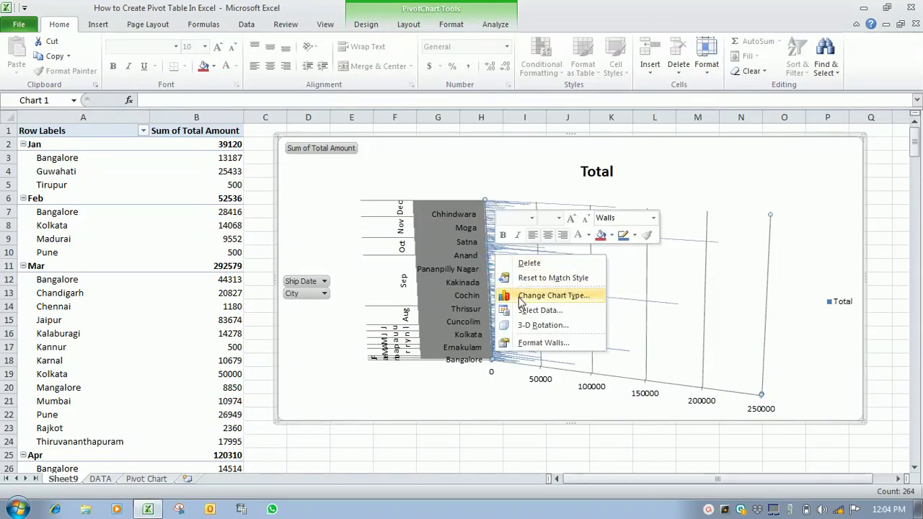
Change the chart to the cone column style.
{"action": "left_click", "coordinate": [521, 297]}
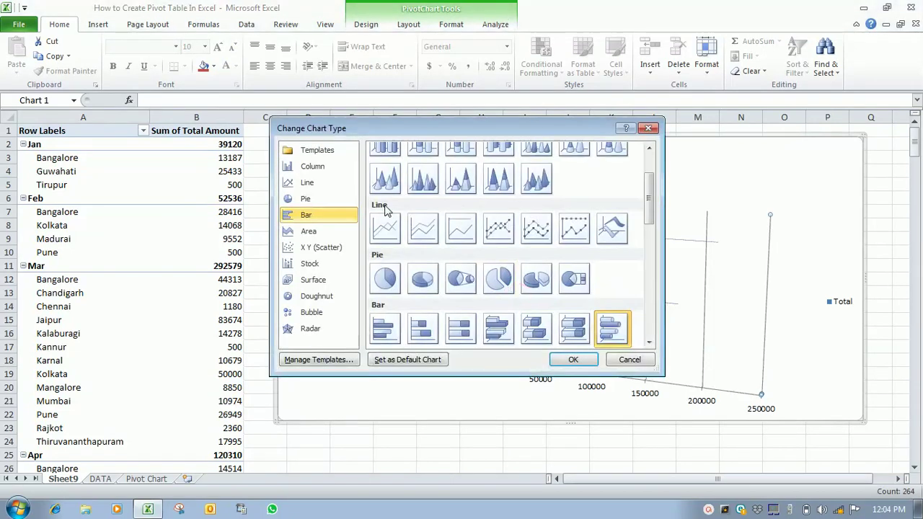
{"action": "left_click", "coordinate": [313, 167]}
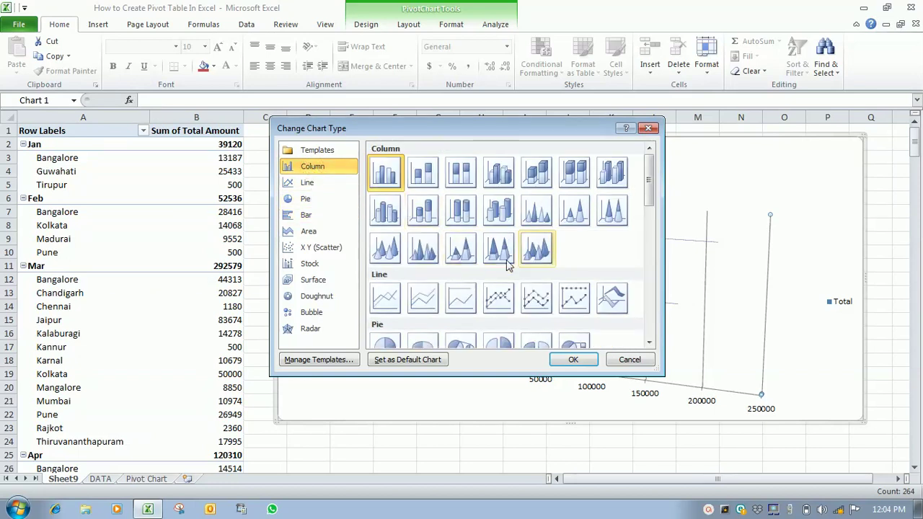
{"action": "left_click", "coordinate": [422, 249]}
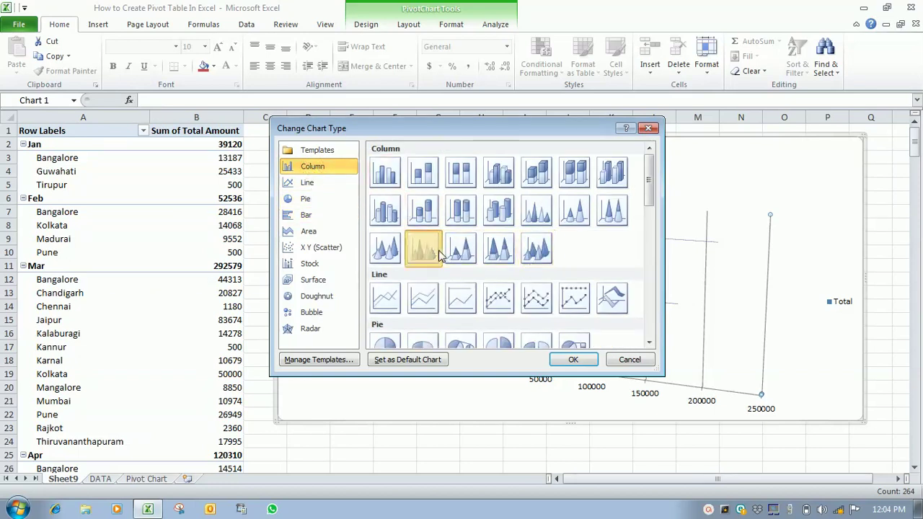
{"action": "left_click", "coordinate": [573, 361]}
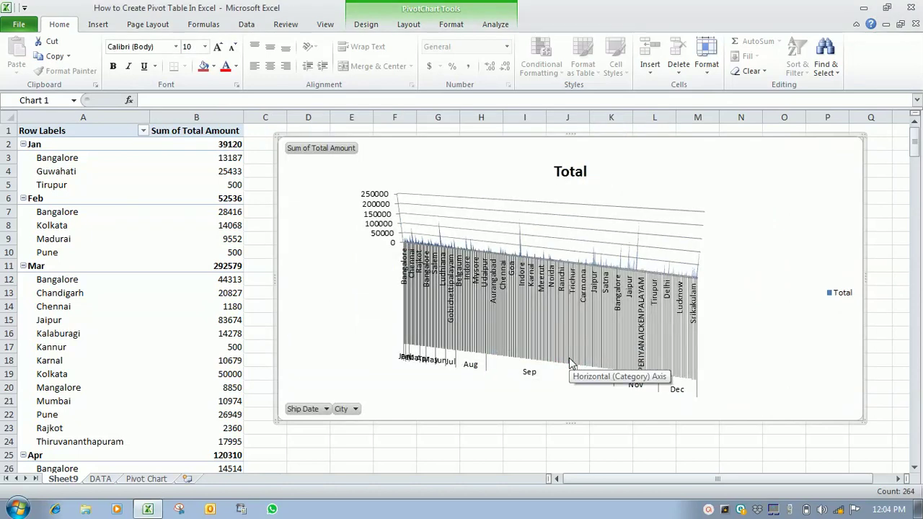
Switch the chart to a 3-D column style with months and cities along the bottom.
{"action": "left_click", "coordinate": [574, 320]}
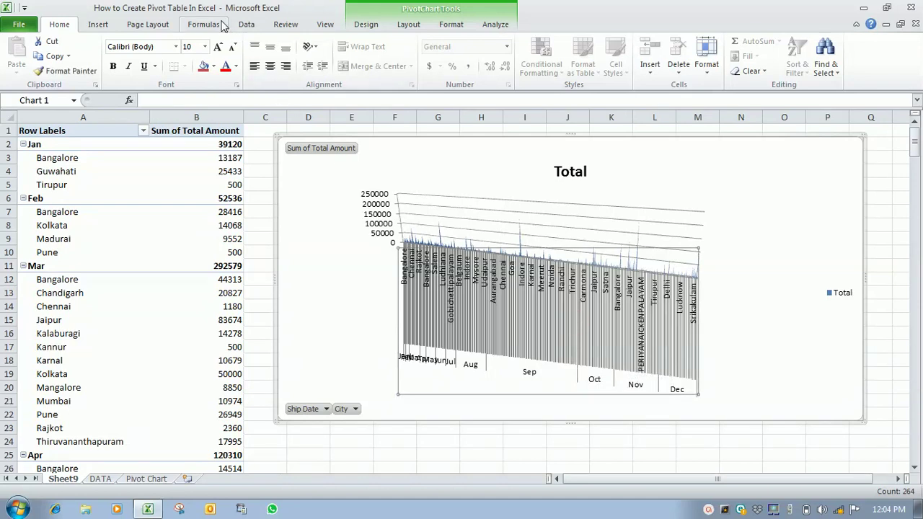
{"action": "right_click", "coordinate": [502, 257]}
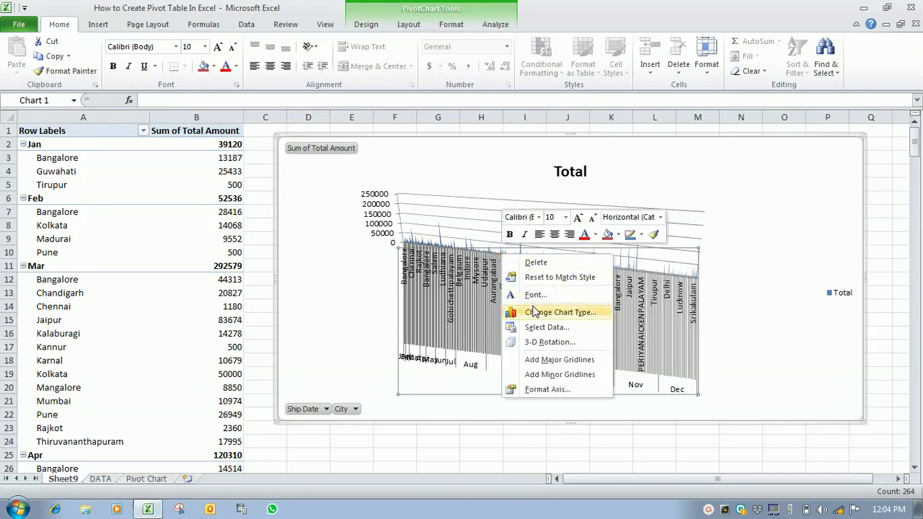
{"action": "left_click", "coordinate": [534, 312]}
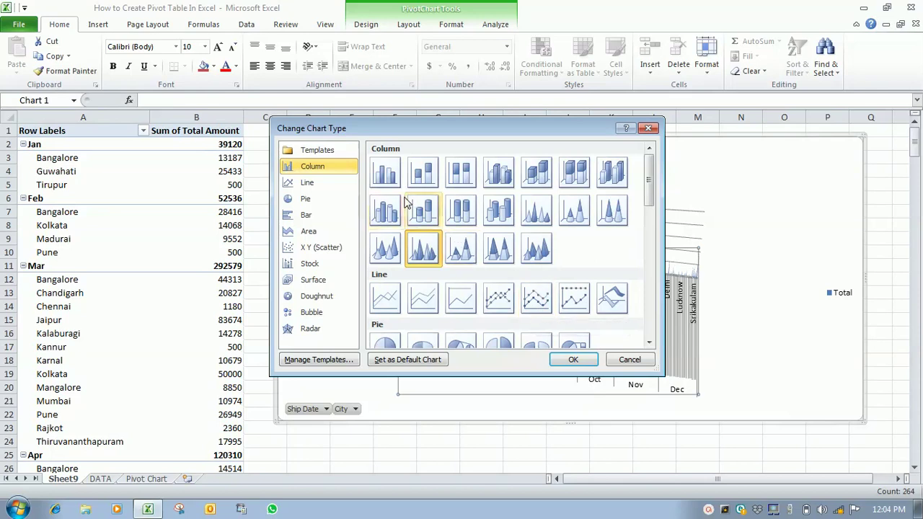
{"action": "left_click", "coordinate": [606, 181]}
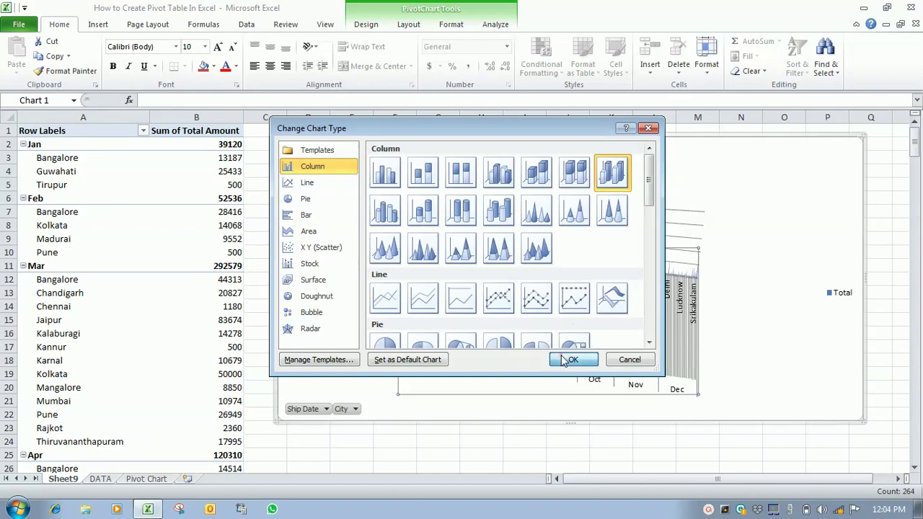
{"action": "left_click", "coordinate": [566, 359]}
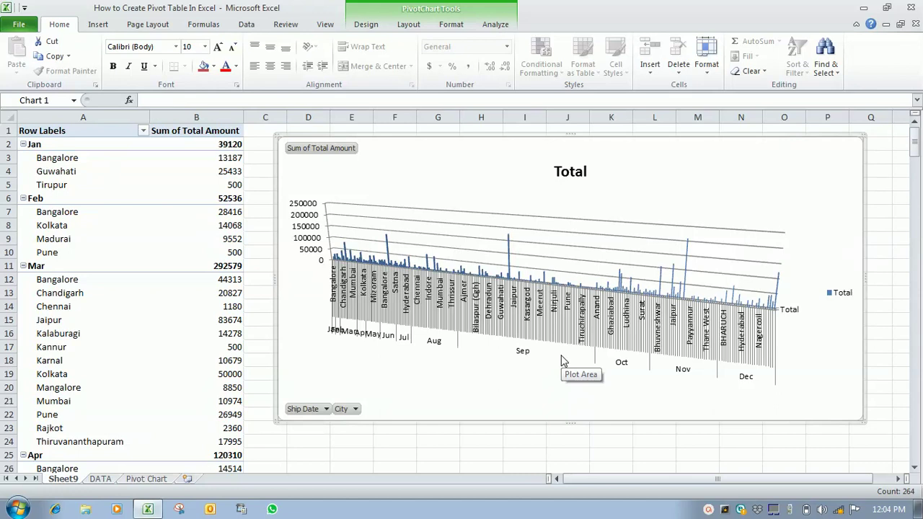
{"action": "left_click", "coordinate": [502, 322]}
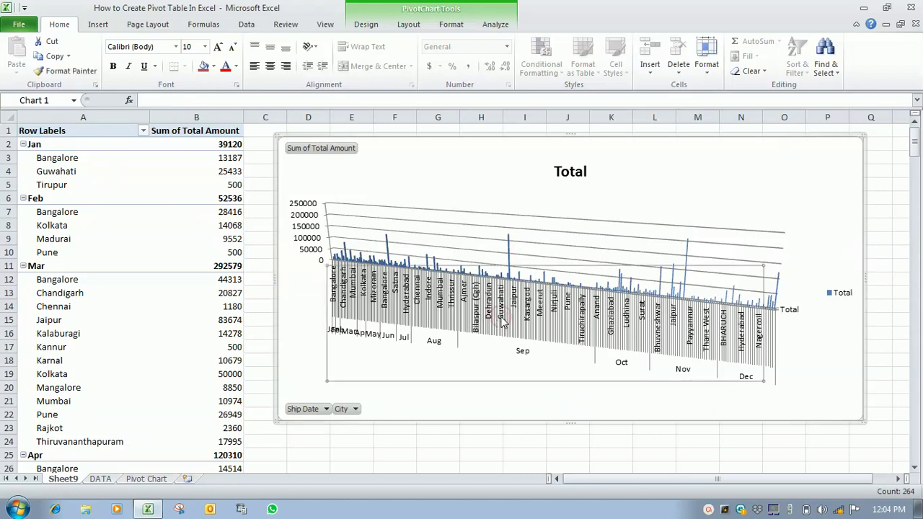
{"action": "right_click", "coordinate": [502, 323]}
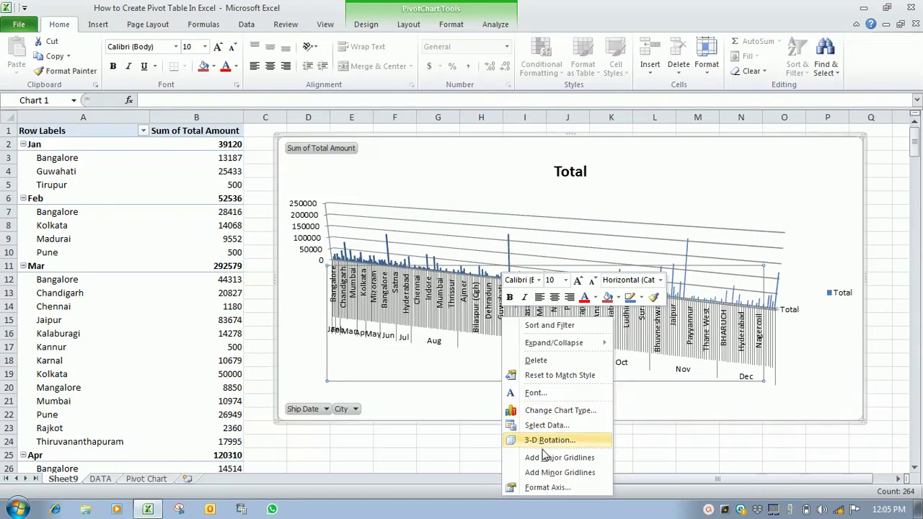
Fill the category axis labels solid orange, then switch the fill to gradient.
{"action": "left_click", "coordinate": [538, 488]}
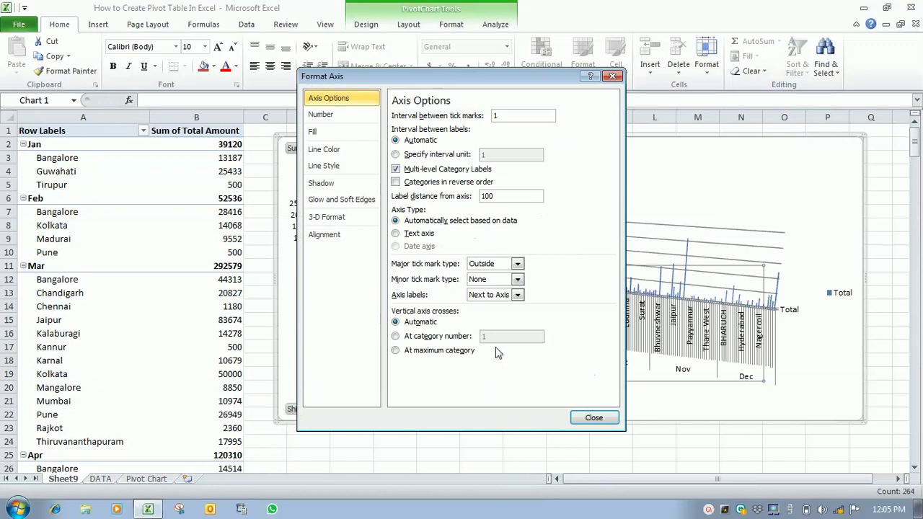
{"action": "left_click", "coordinate": [318, 118]}
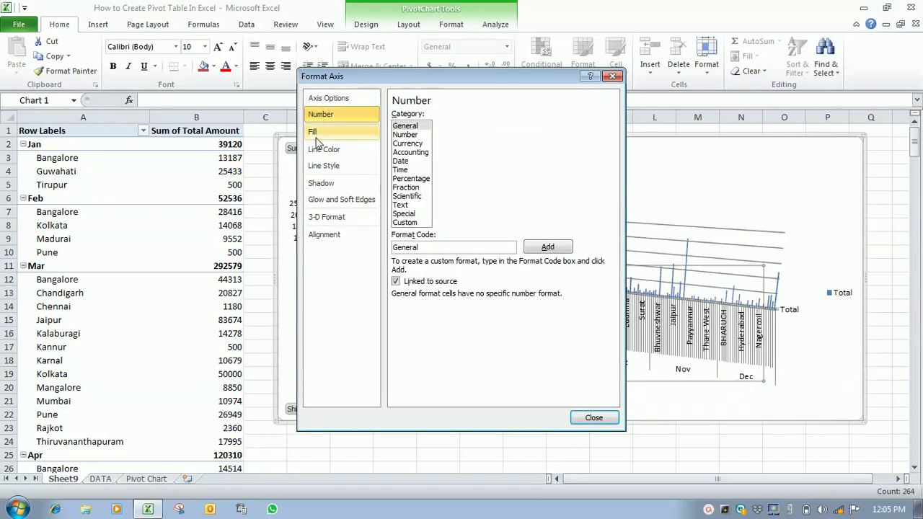
{"action": "left_click", "coordinate": [316, 135]}
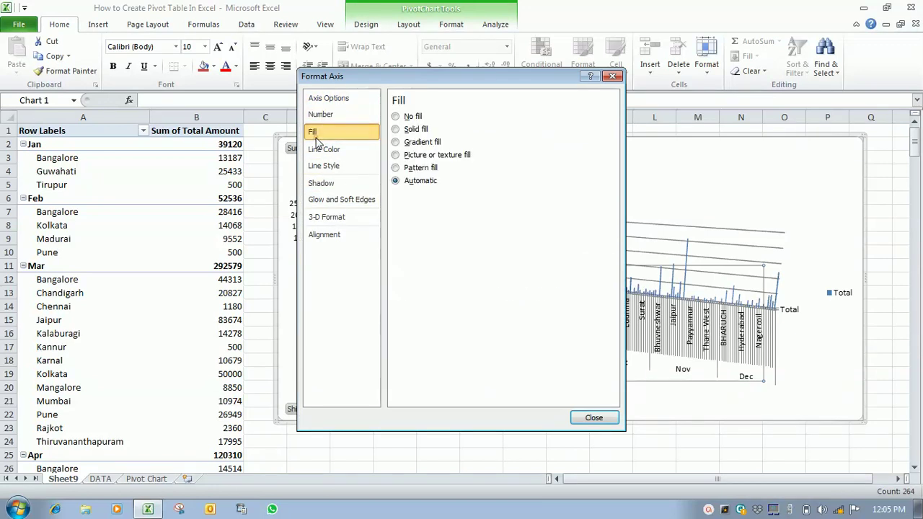
{"action": "left_click", "coordinate": [395, 130]}
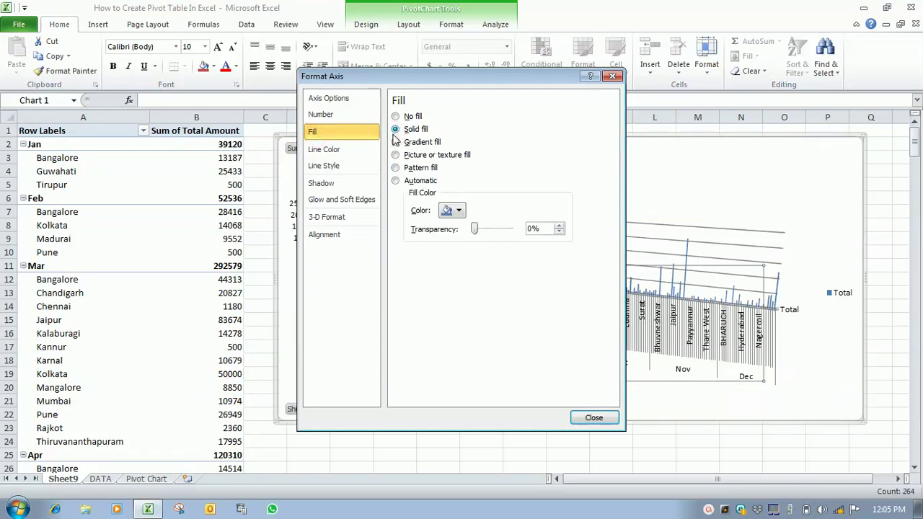
{"action": "left_click", "coordinate": [458, 211]}
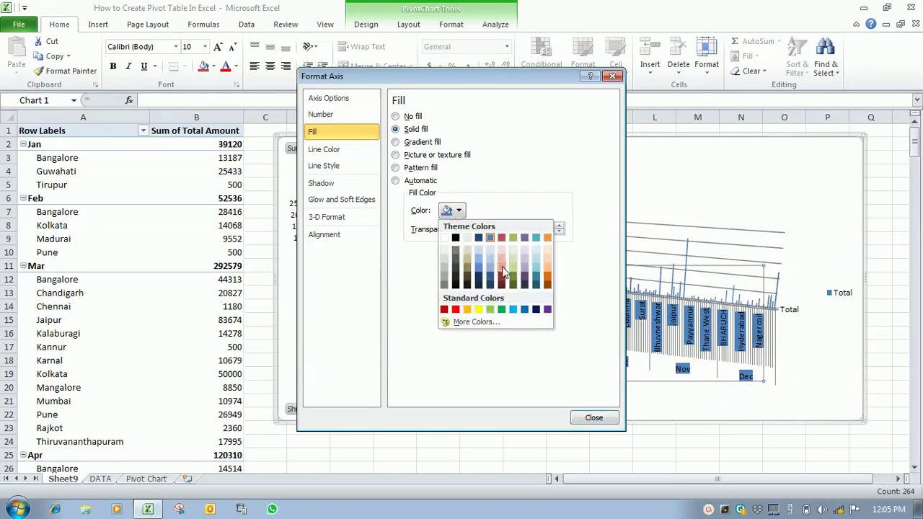
{"action": "left_click", "coordinate": [546, 281]}
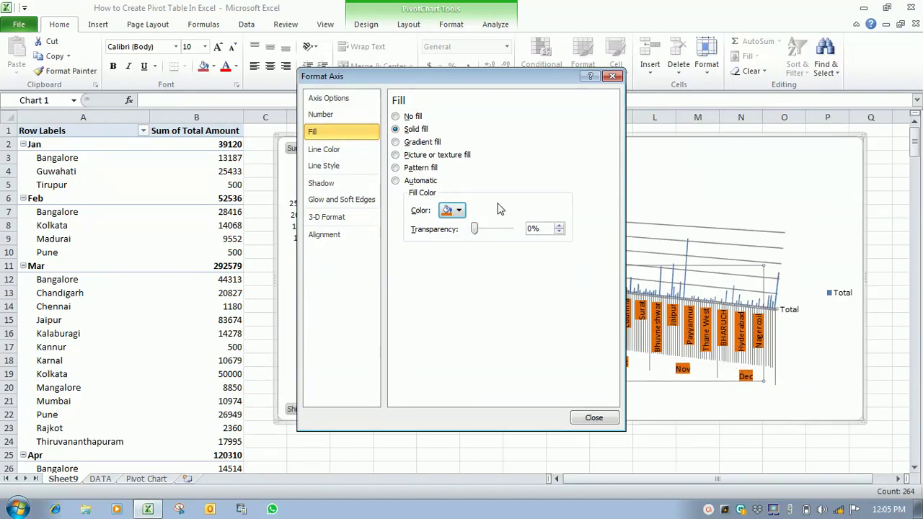
{"action": "left_click", "coordinate": [398, 144]}
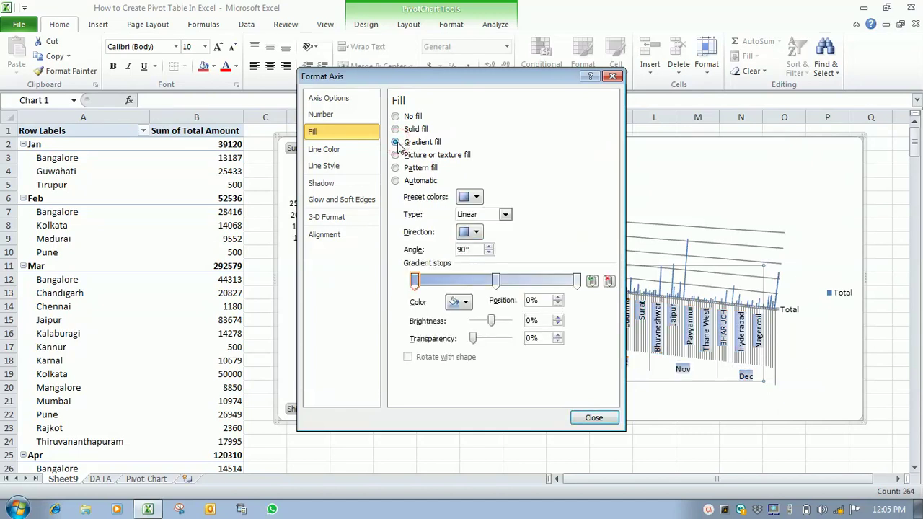
Apply the rainbow gradient preset to the axis labels with Radial type.
{"action": "left_click", "coordinate": [477, 199]}
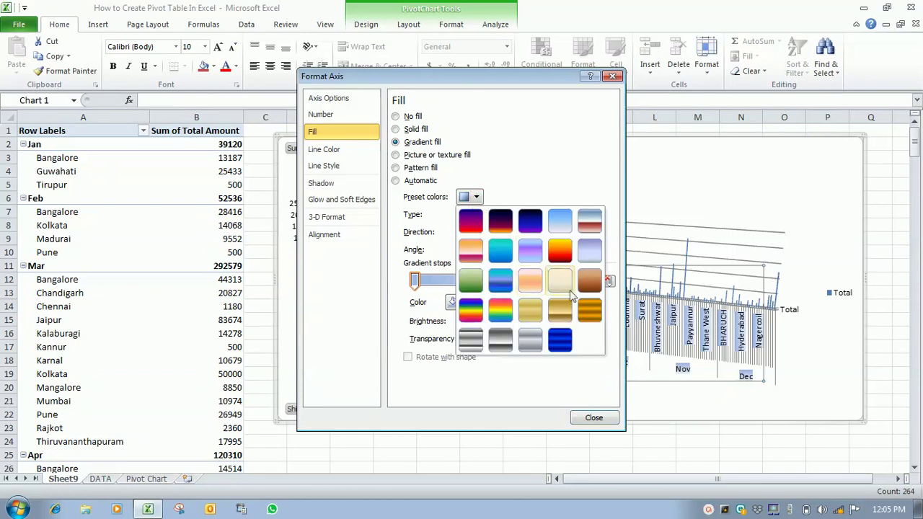
{"action": "left_click", "coordinate": [583, 308]}
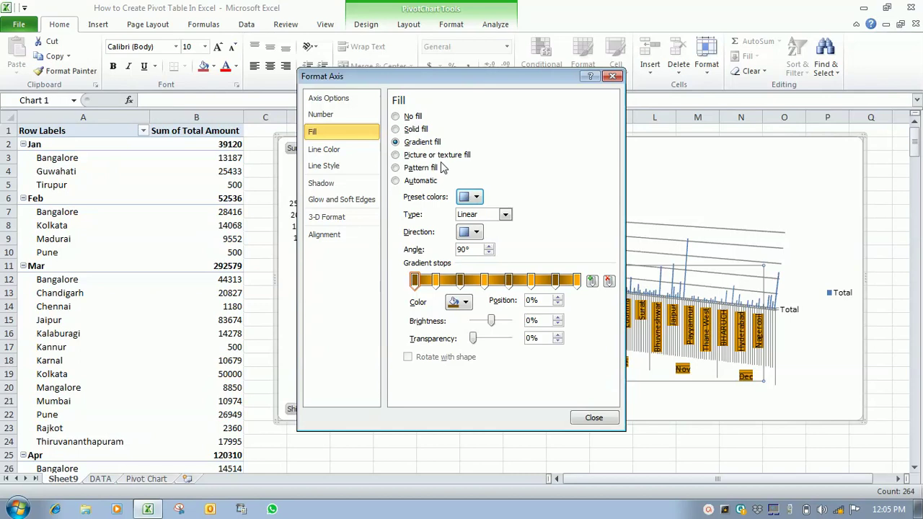
{"action": "left_click", "coordinate": [471, 201]}
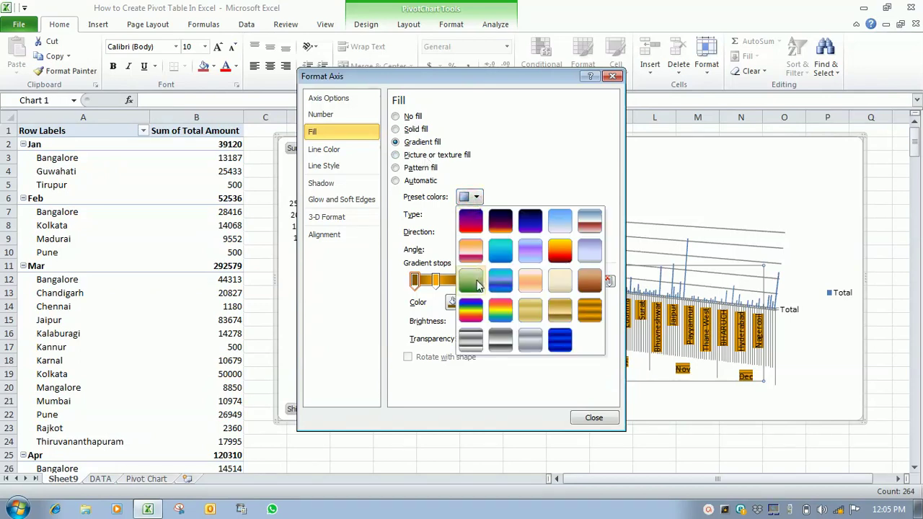
{"action": "left_click", "coordinate": [473, 305]}
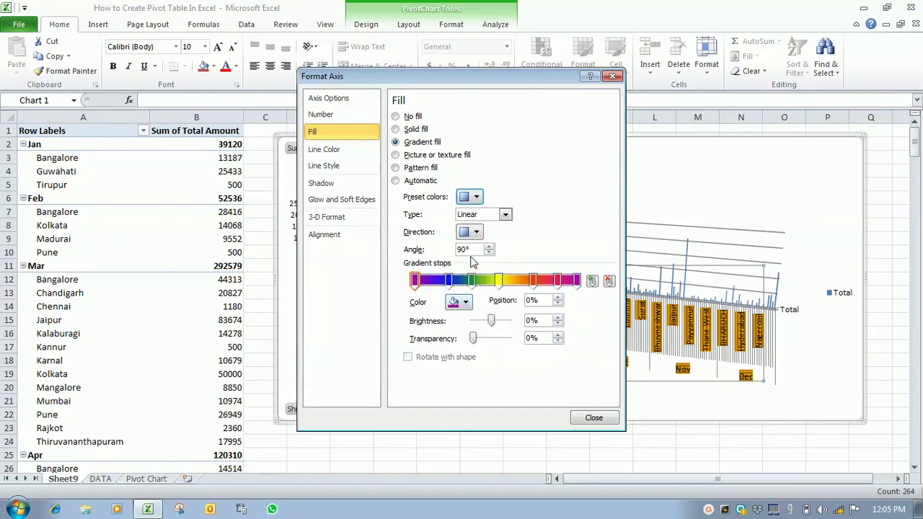
{"action": "left_click", "coordinate": [503, 216]}
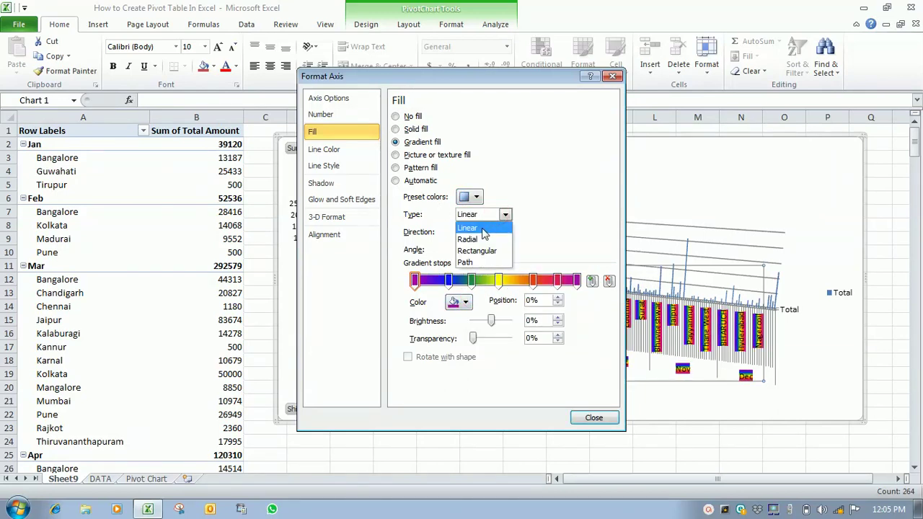
{"action": "left_click", "coordinate": [480, 240]}
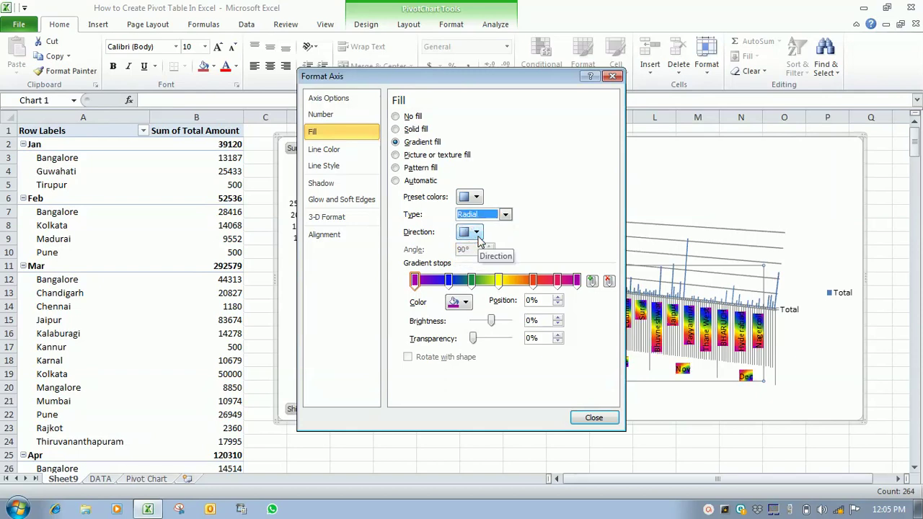
Add a shadow preset with a light shadow colour and close Format Axis.
{"action": "left_click", "coordinate": [341, 152]}
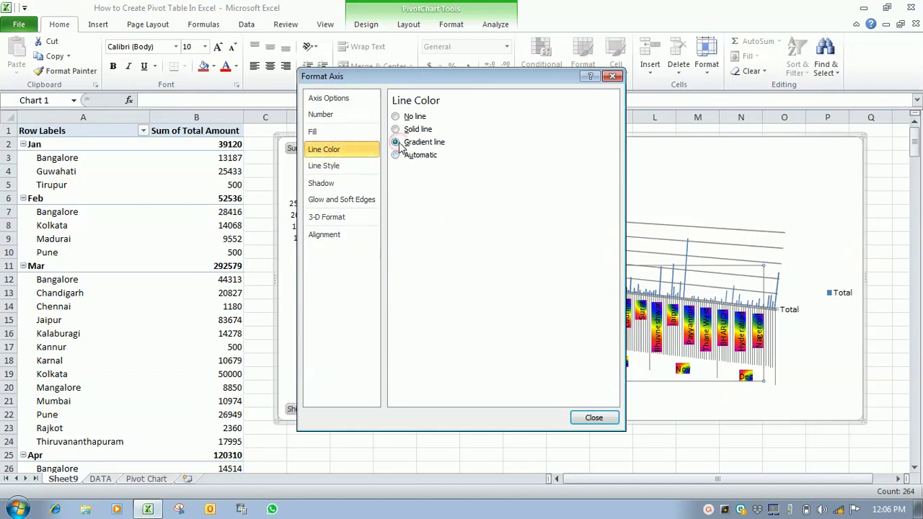
{"action": "left_click", "coordinate": [328, 185]}
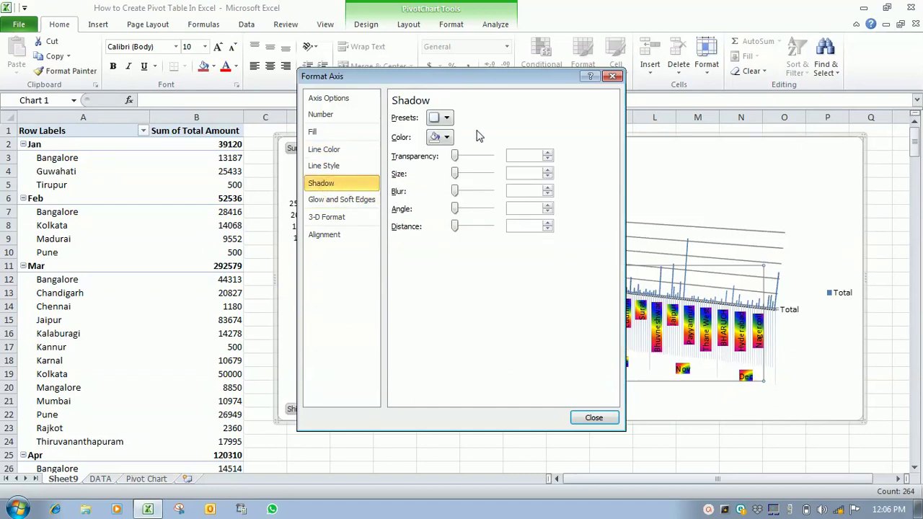
{"action": "left_click", "coordinate": [447, 119]}
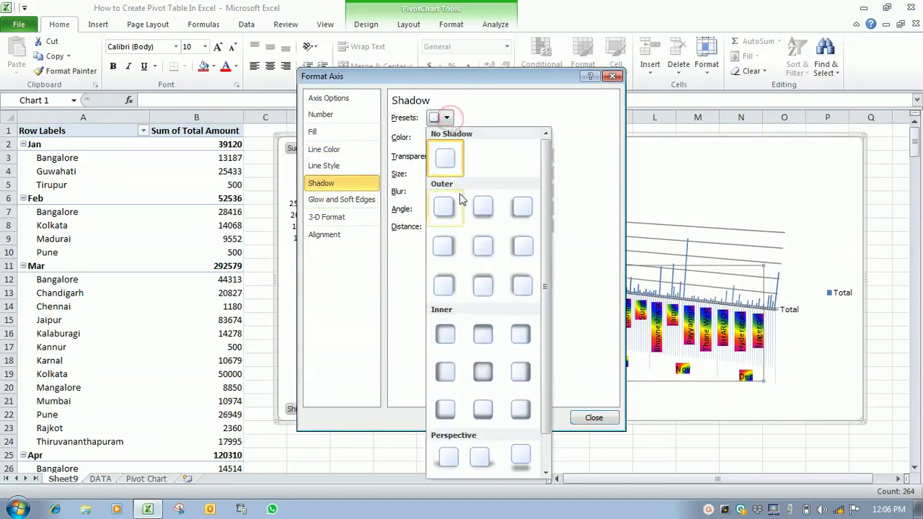
{"action": "left_click", "coordinate": [483, 334]}
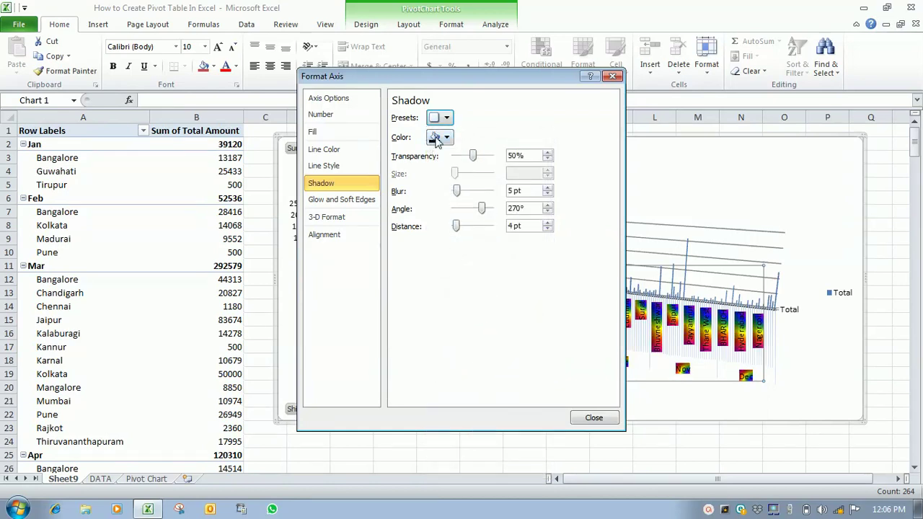
{"action": "left_click", "coordinate": [439, 139]}
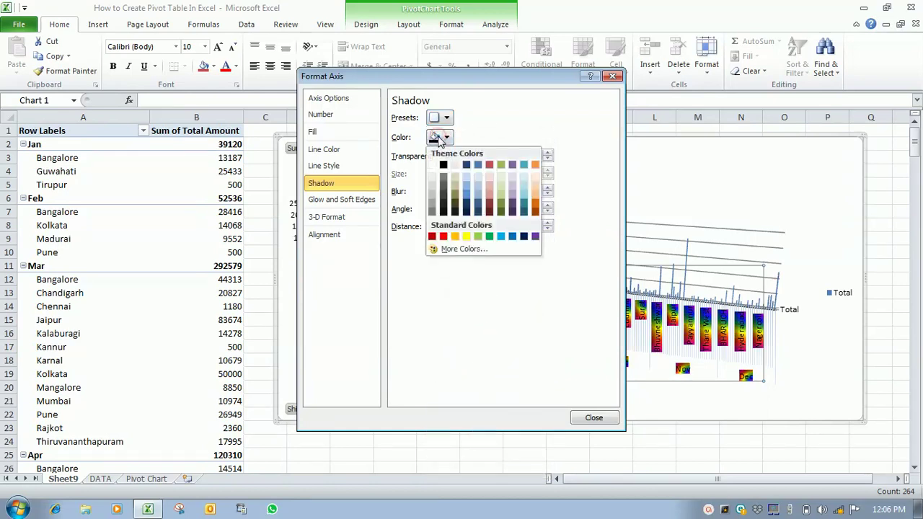
{"action": "left_click", "coordinate": [482, 189]}
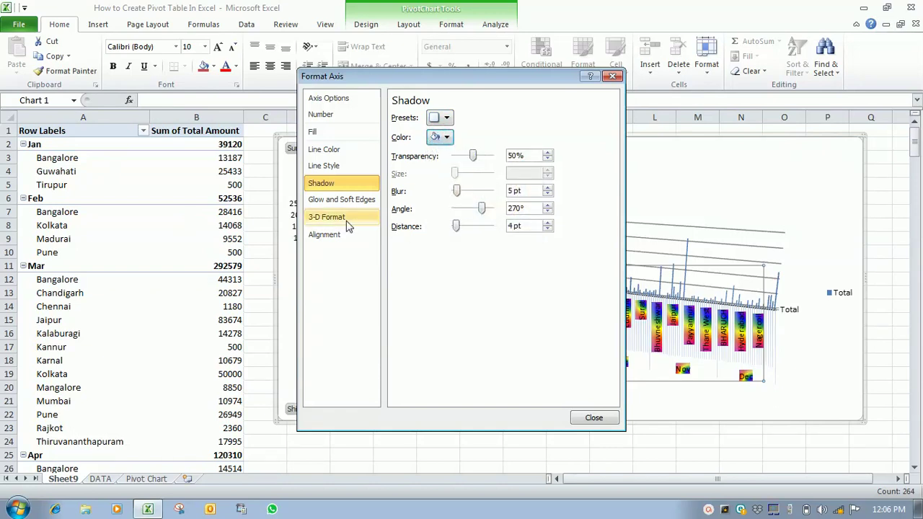
{"action": "left_click", "coordinate": [588, 418]}
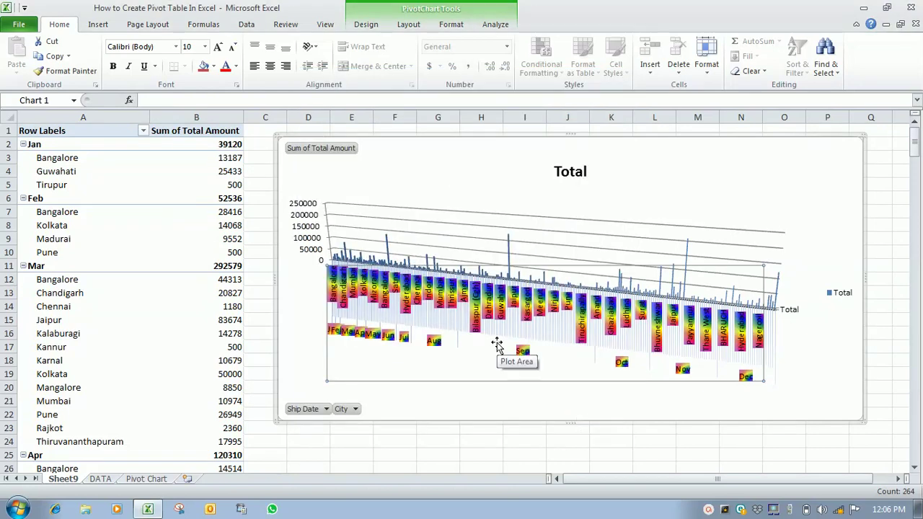
Delete the vertical value axis from the 3-D PivotChart.
{"action": "left_click", "coordinate": [312, 227]}
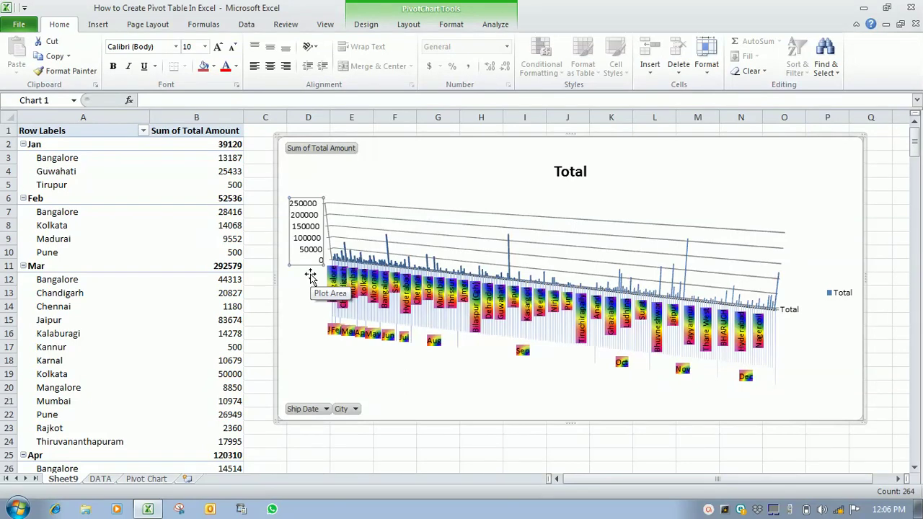
{"action": "right_click", "coordinate": [312, 234]}
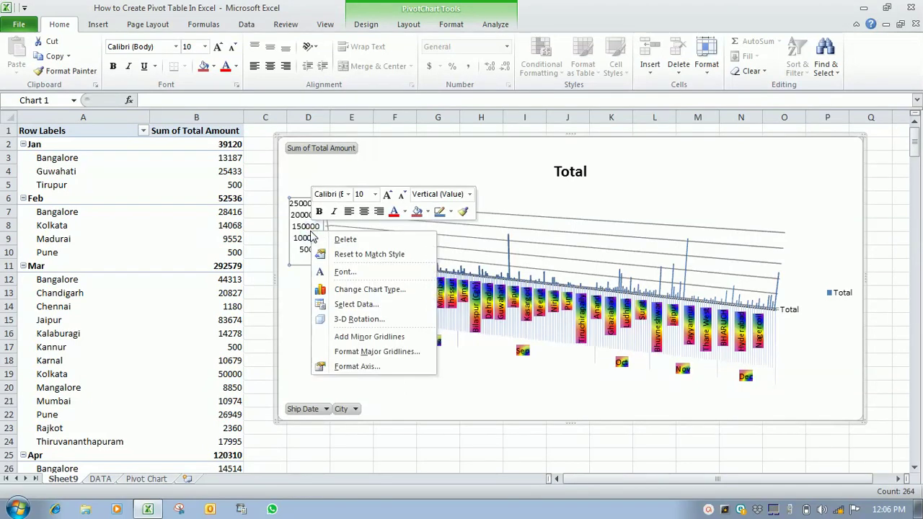
{"action": "left_click", "coordinate": [328, 239]}
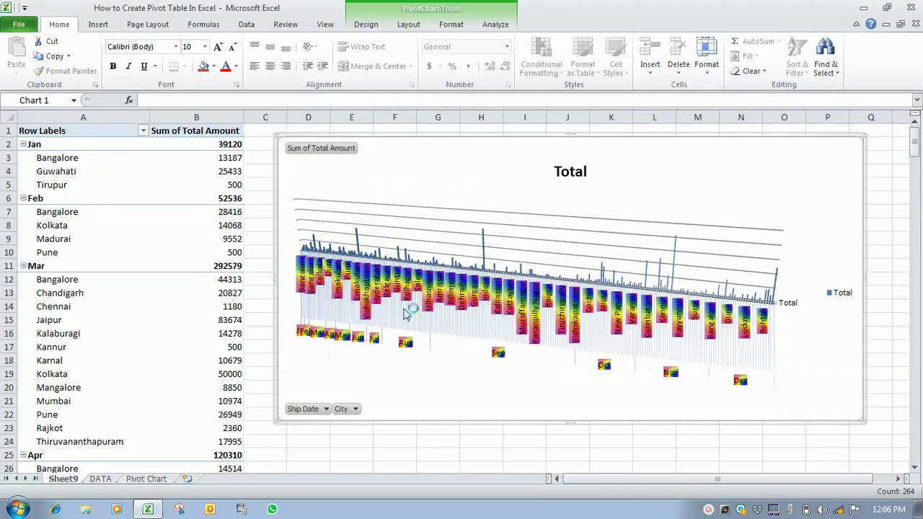
Check the context menus of the plot area, category axis, chart area and gridlines.
{"action": "left_click", "coordinate": [457, 371]}
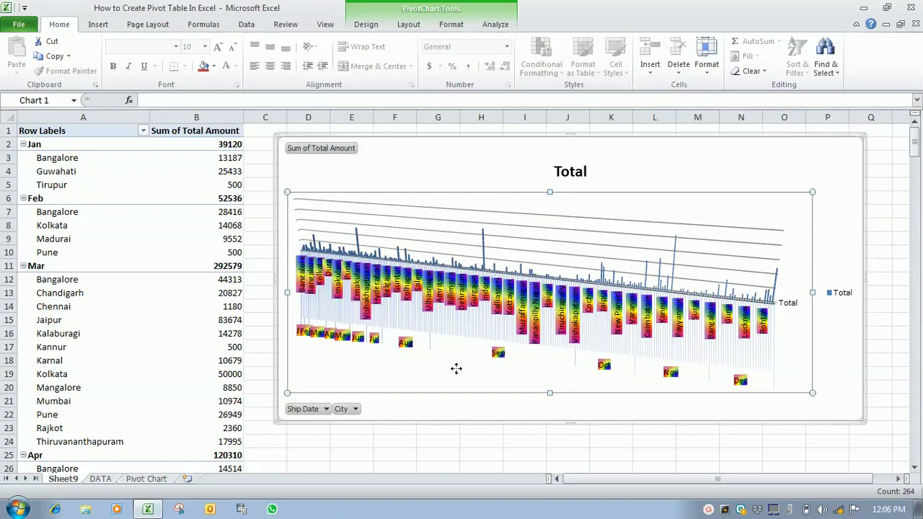
{"action": "right_click", "coordinate": [457, 371]}
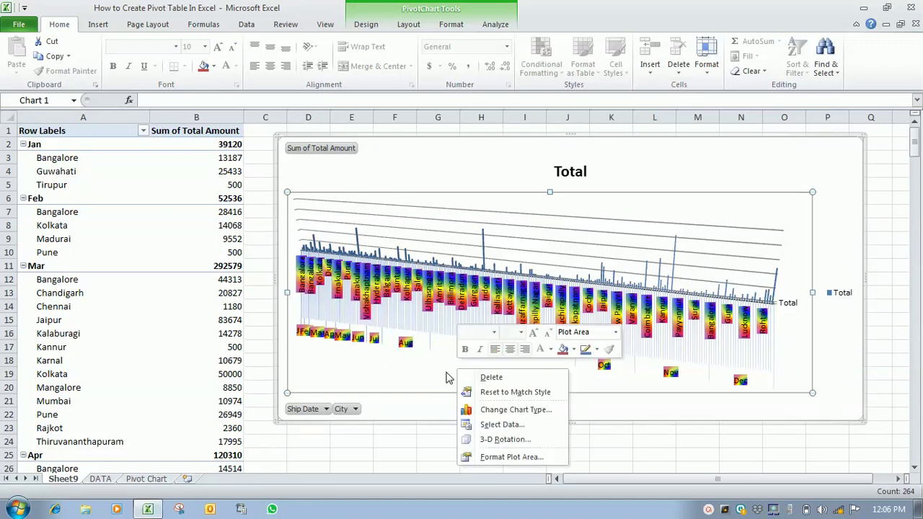
{"action": "left_click", "coordinate": [432, 379]}
{"action": "left_click", "coordinate": [417, 287]}
{"action": "right_click", "coordinate": [417, 289]}
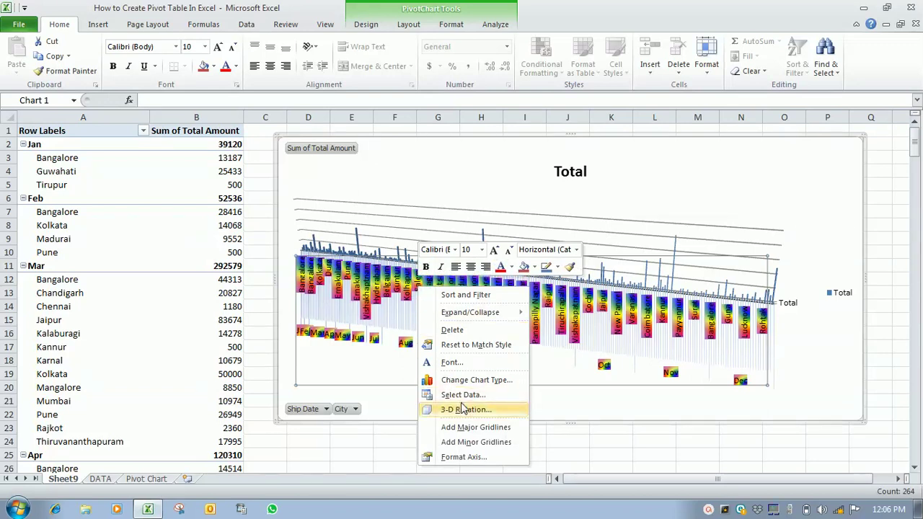
{"action": "left_click", "coordinate": [584, 406]}
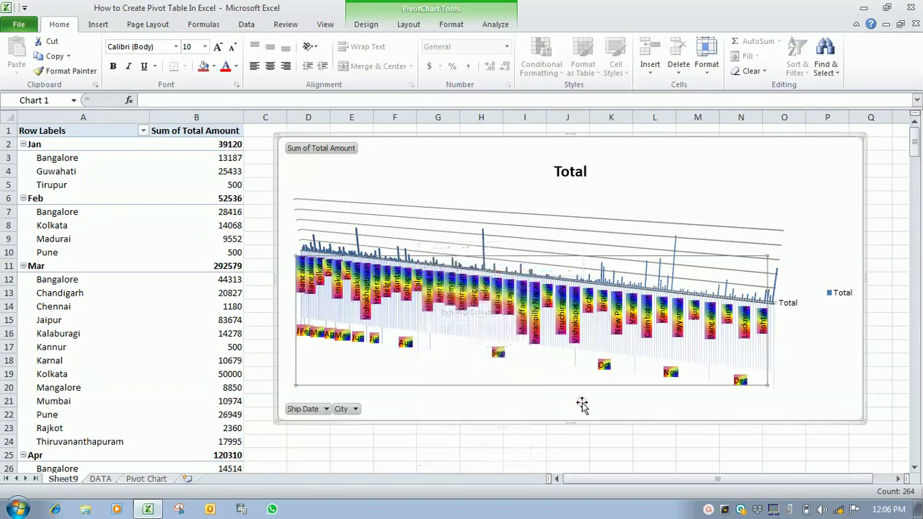
{"action": "right_click", "coordinate": [582, 402]}
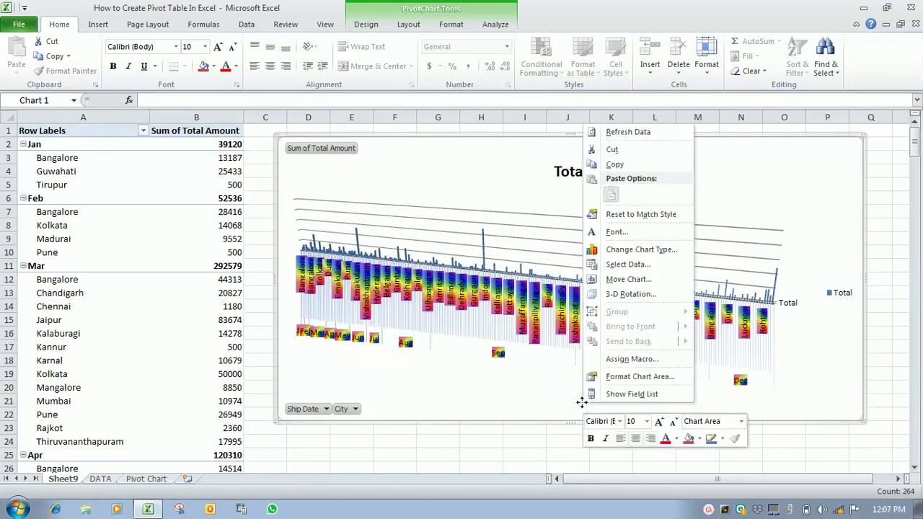
{"action": "left_click", "coordinate": [482, 291]}
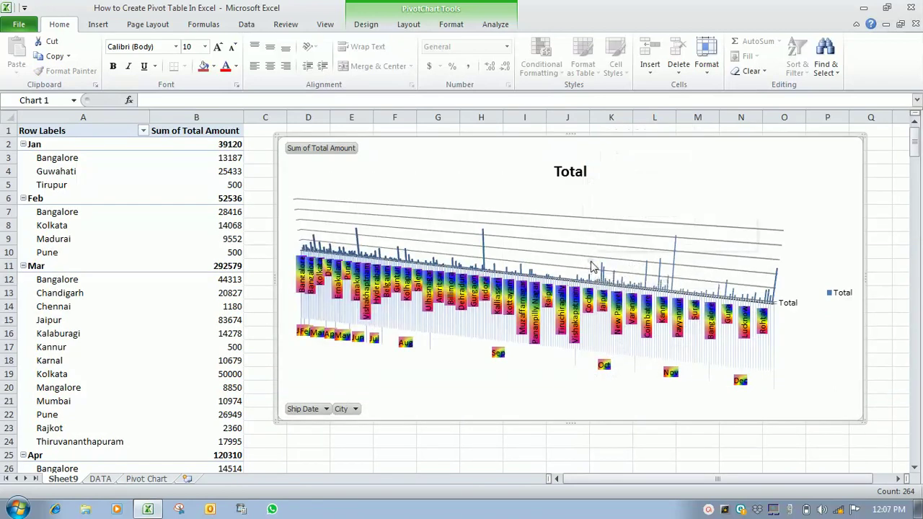
{"action": "right_click", "coordinate": [592, 266]}
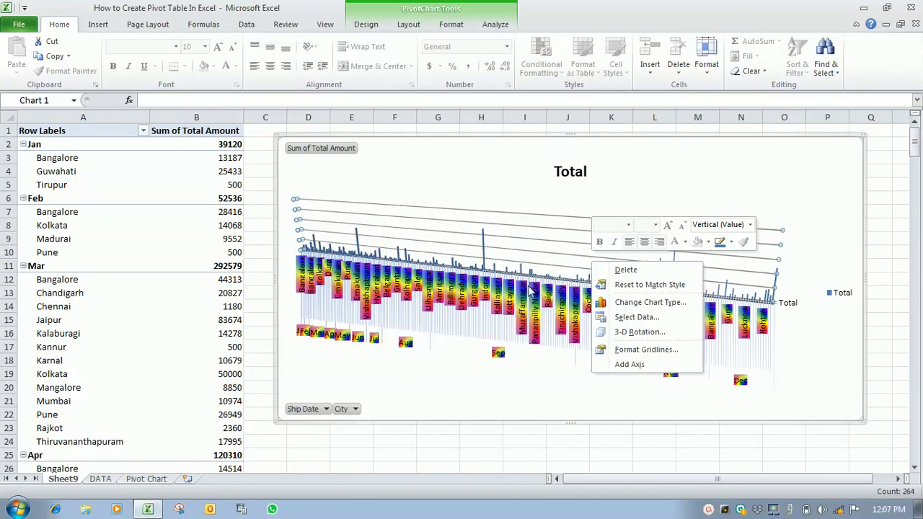
{"action": "left_click", "coordinate": [496, 342]}
{"action": "right_click", "coordinate": [496, 342]}
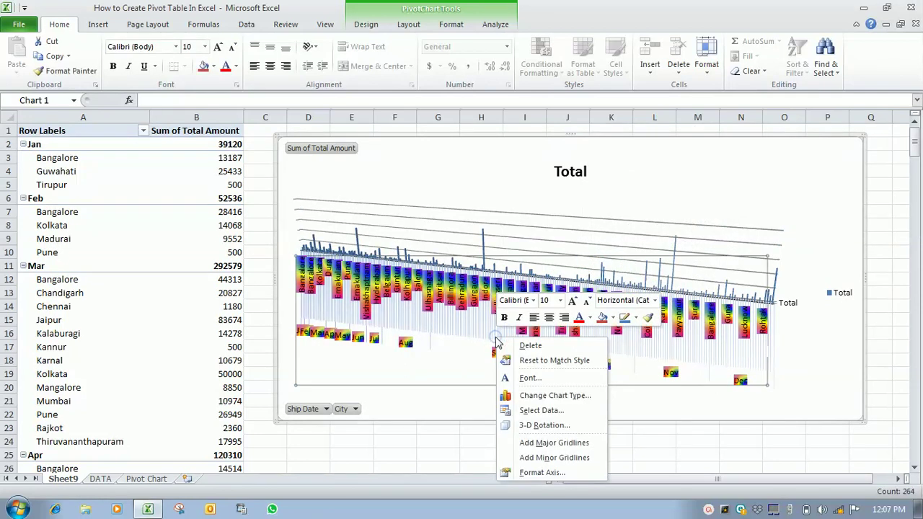
{"action": "left_click", "coordinate": [447, 357]}
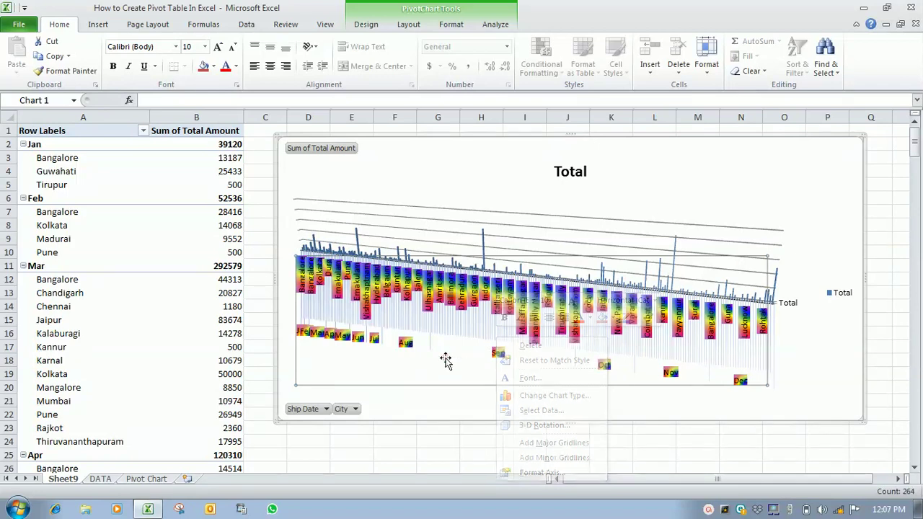
Check the context menus of the chart walls, major gridlines and category axis.
{"action": "right_click", "coordinate": [590, 229]}
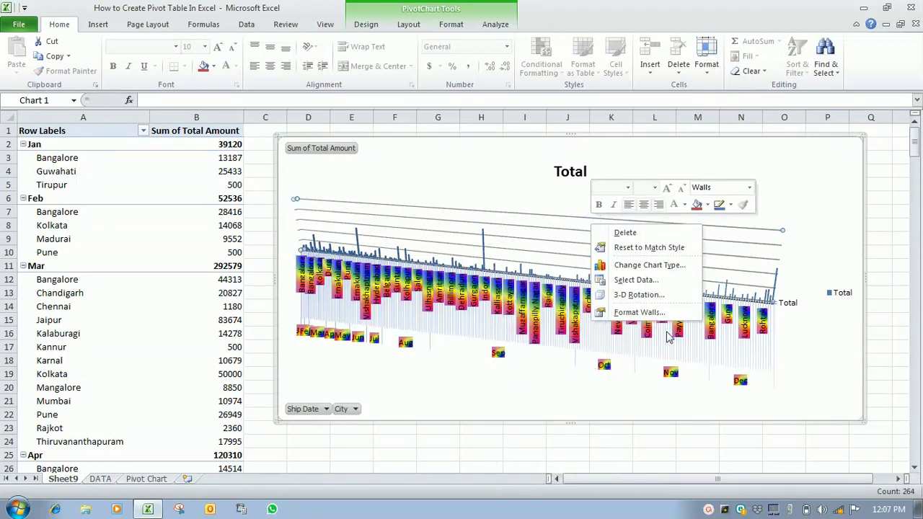
{"action": "left_click", "coordinate": [718, 351]}
{"action": "right_click", "coordinate": [718, 351]}
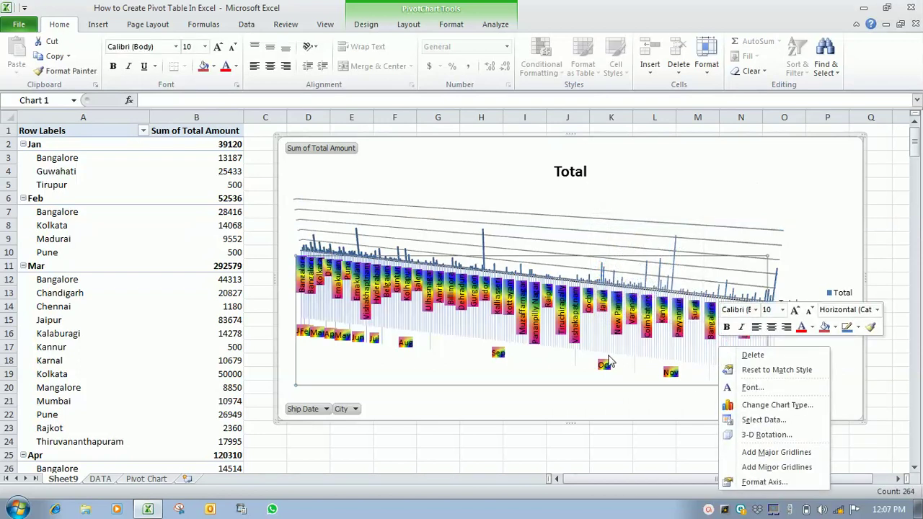
{"action": "left_click", "coordinate": [608, 361]}
{"action": "left_click", "coordinate": [478, 226]}
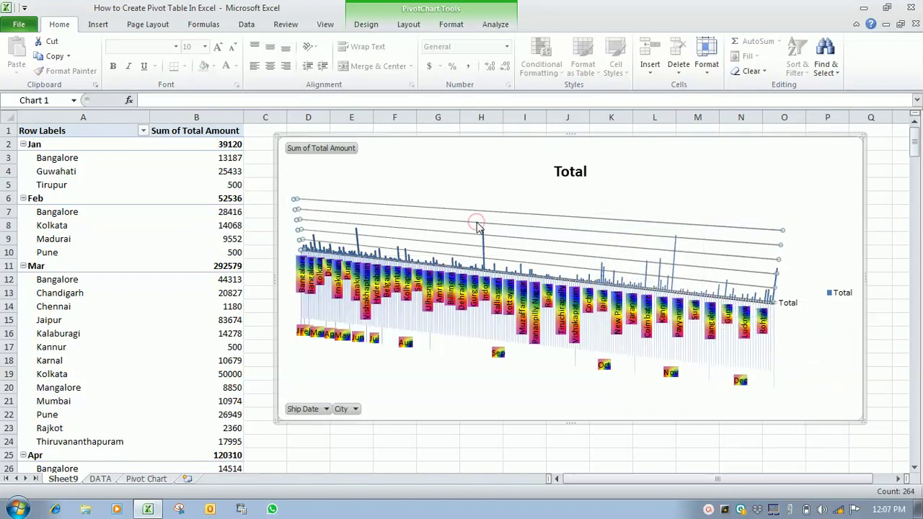
{"action": "right_click", "coordinate": [478, 226]}
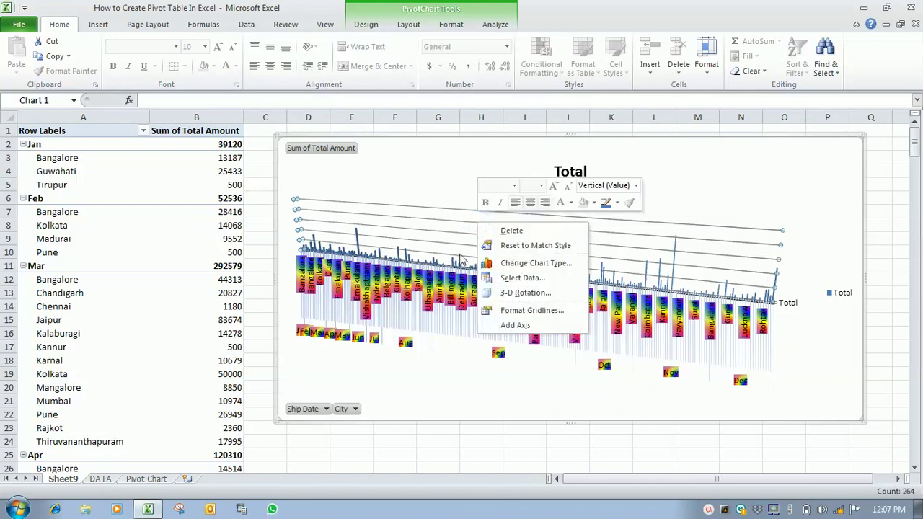
{"action": "left_click", "coordinate": [424, 305]}
{"action": "right_click", "coordinate": [422, 303]}
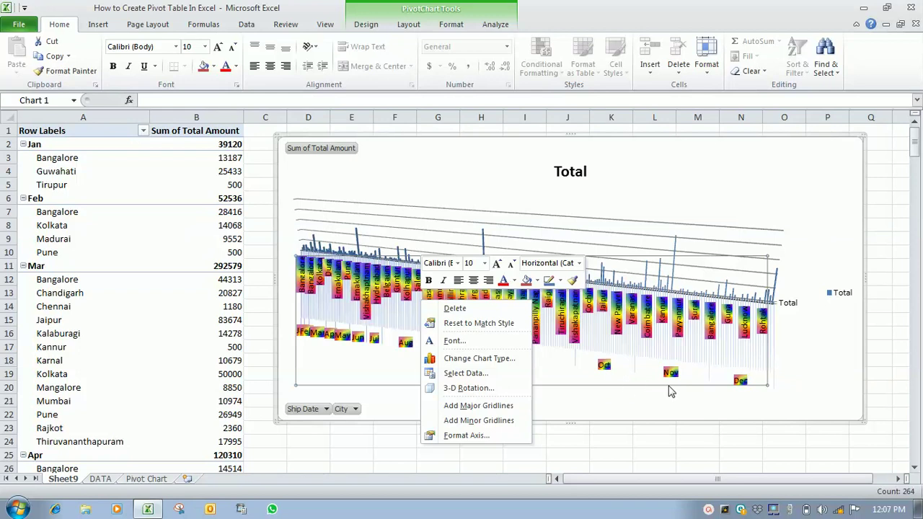
{"action": "left_click", "coordinate": [686, 323]}
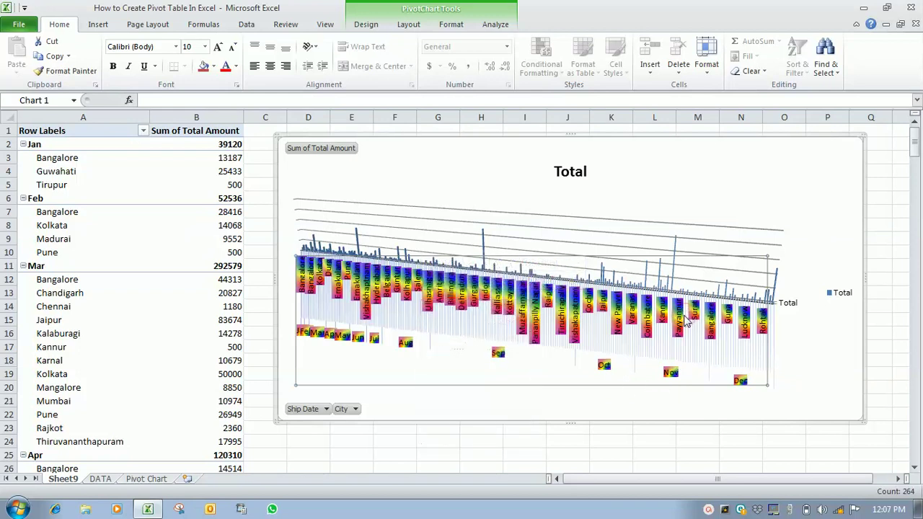
{"action": "right_click", "coordinate": [687, 322]}
{"action": "left_click", "coordinate": [558, 257]}
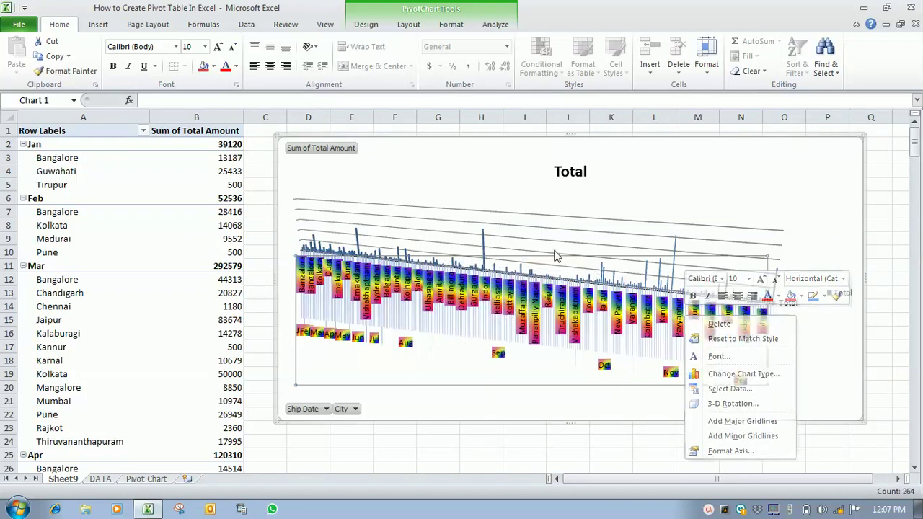
Check the chart area, plot area and axis field menus, ending on the walls' menu.
{"action": "right_click", "coordinate": [336, 189]}
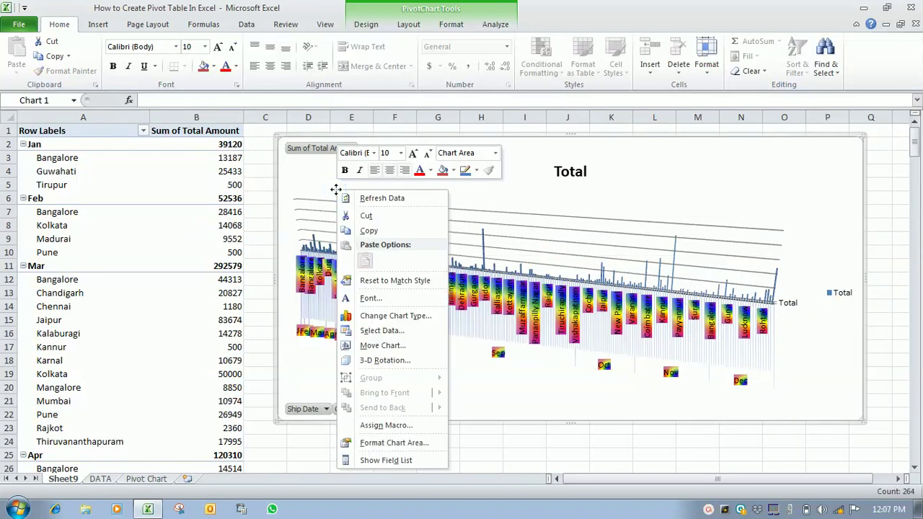
{"action": "left_click", "coordinate": [580, 370]}
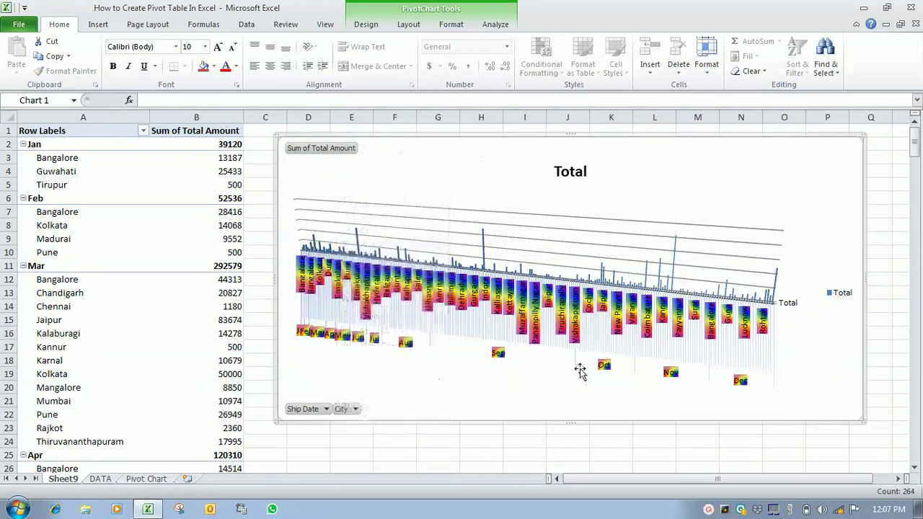
{"action": "right_click", "coordinate": [581, 370]}
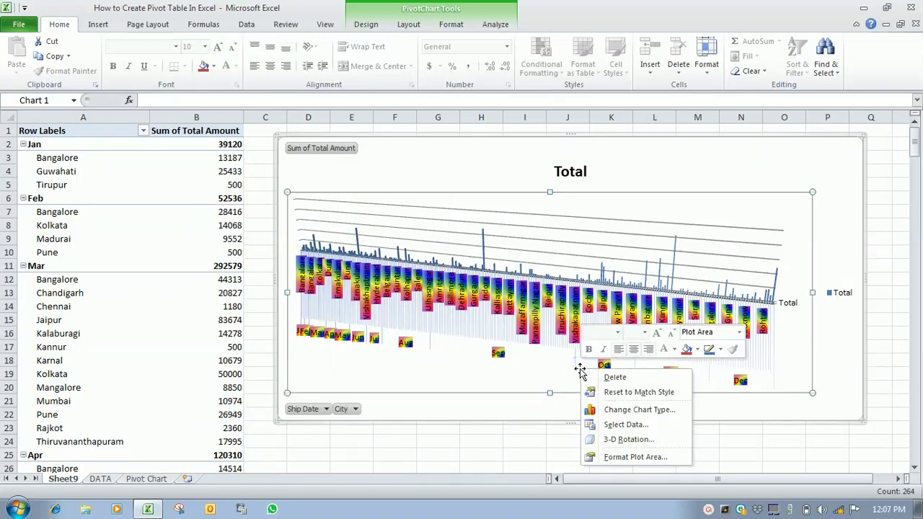
{"action": "left_click", "coordinate": [491, 362]}
{"action": "right_click", "coordinate": [491, 362]}
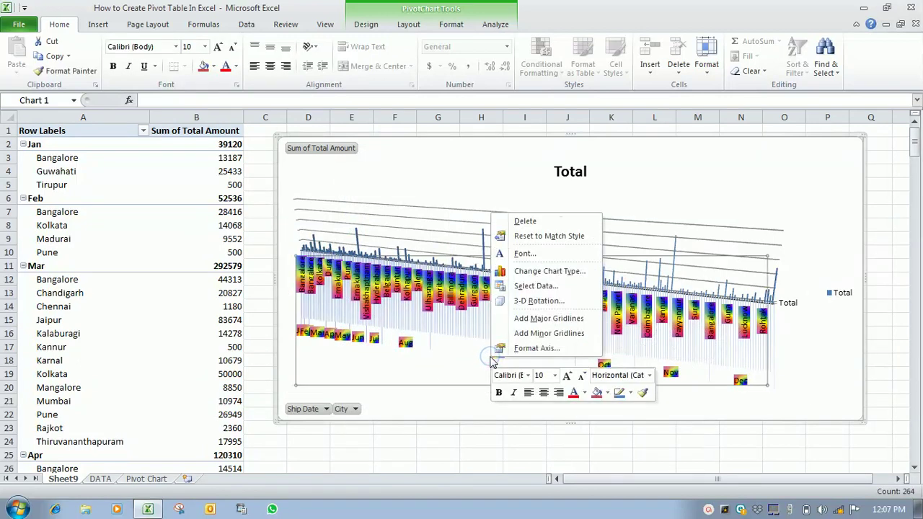
{"action": "left_click", "coordinate": [442, 326]}
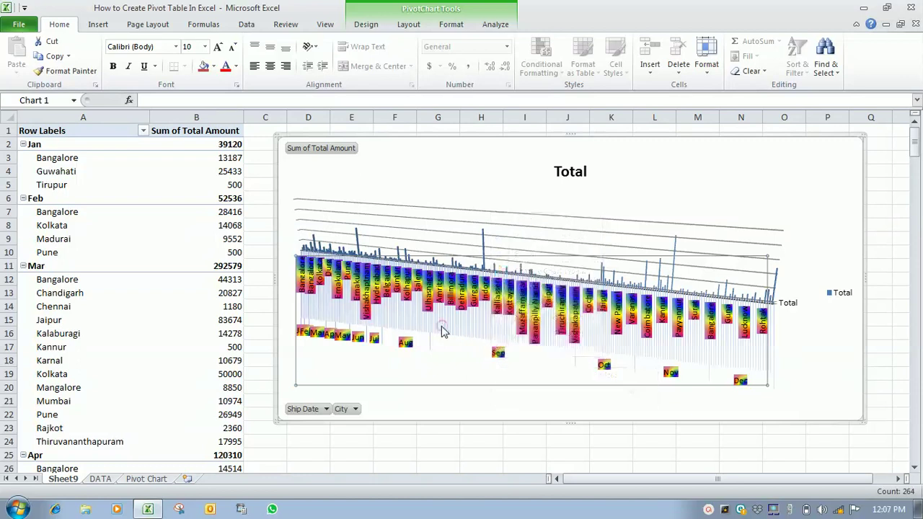
{"action": "right_click", "coordinate": [426, 314]}
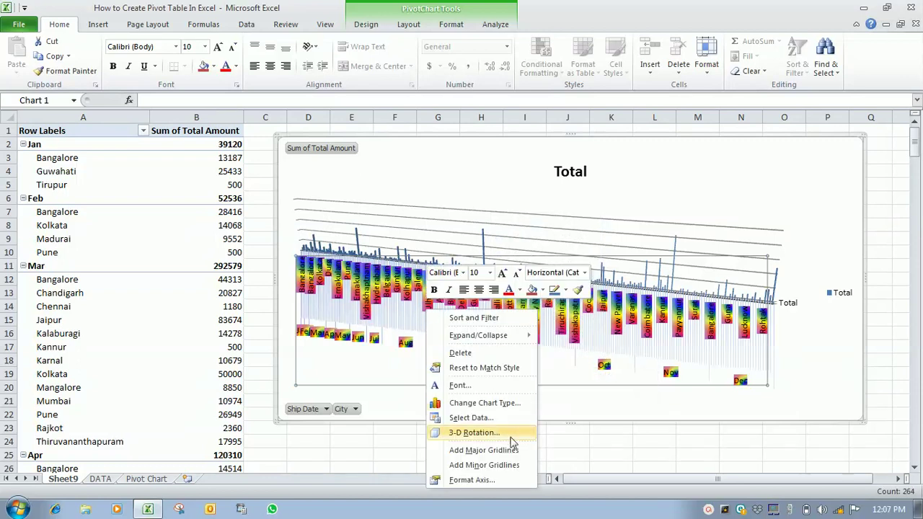
{"action": "left_click", "coordinate": [614, 386]}
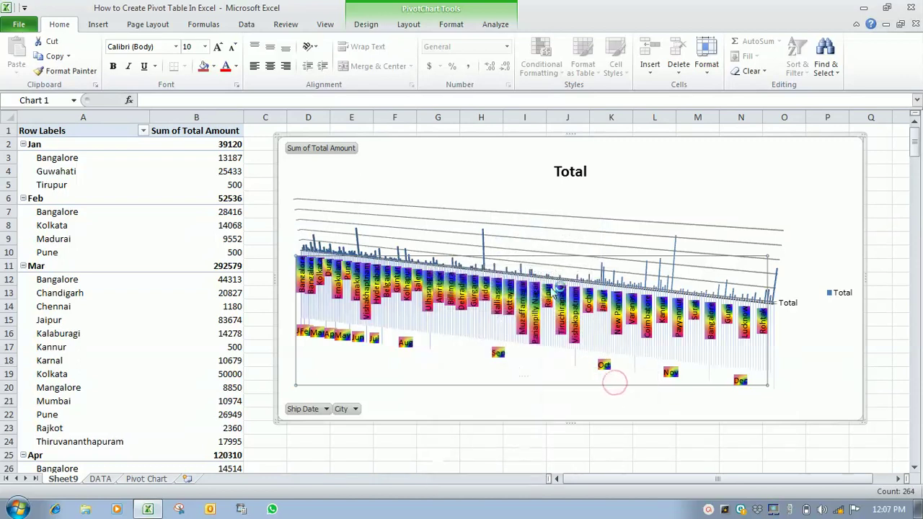
{"action": "right_click", "coordinate": [508, 260]}
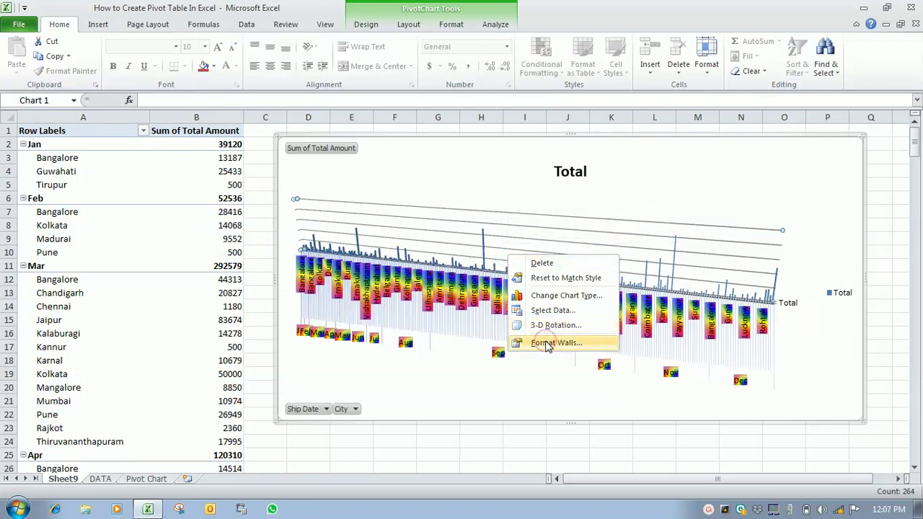
Set the chart walls' border colour to Solid line in Format Walls.
{"action": "left_click", "coordinate": [546, 344]}
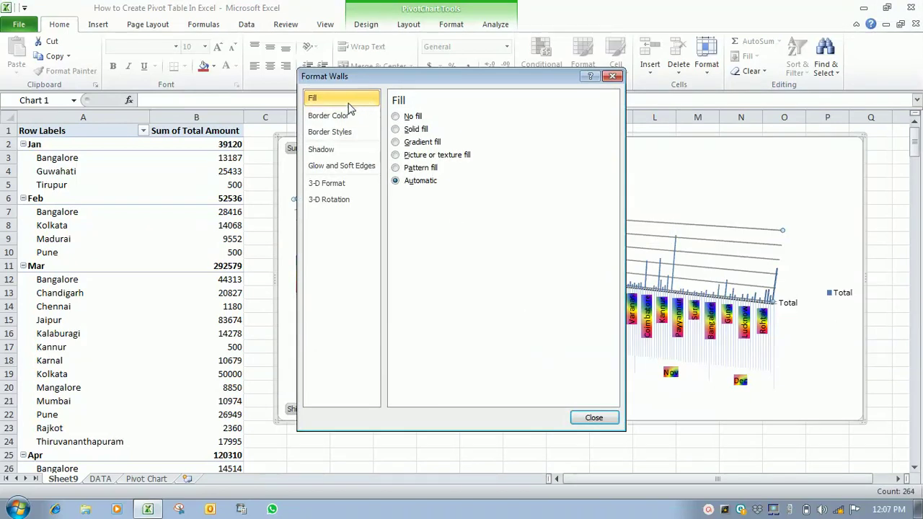
{"action": "left_click", "coordinate": [342, 118]}
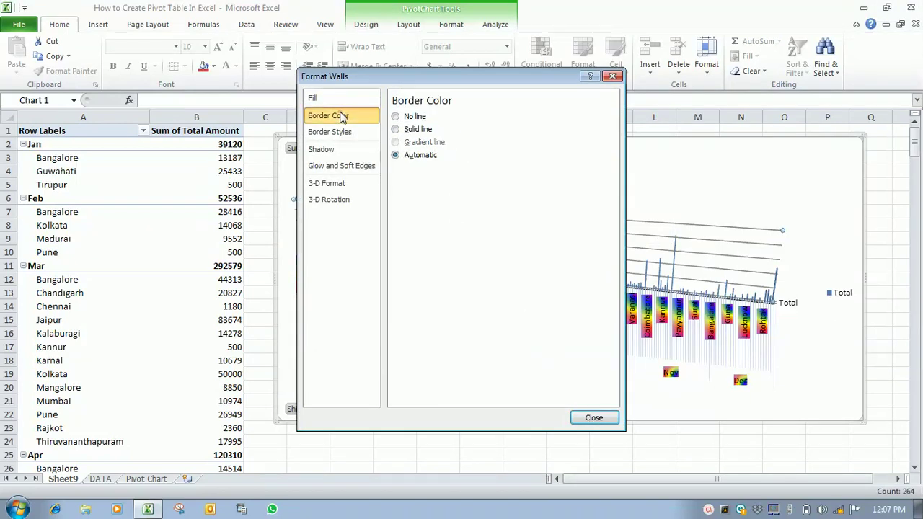
{"action": "left_click", "coordinate": [396, 130]}
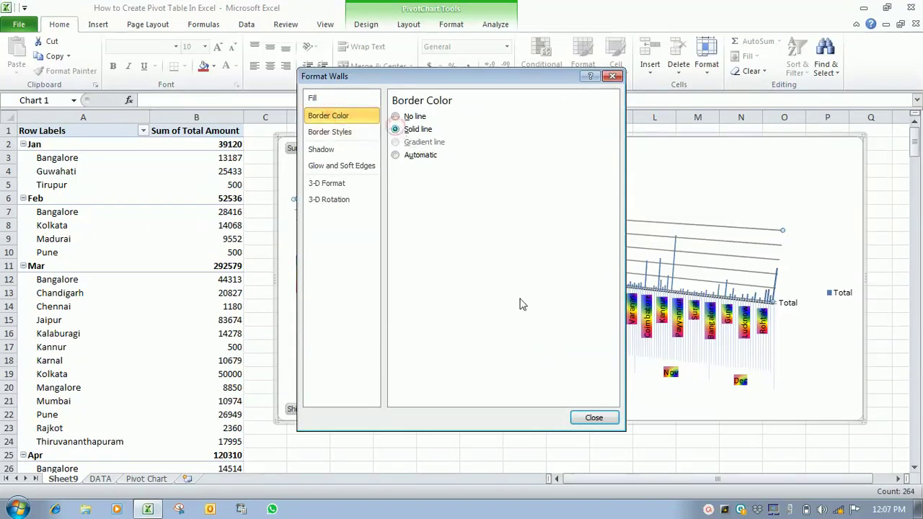
{"action": "left_click", "coordinate": [592, 419]}
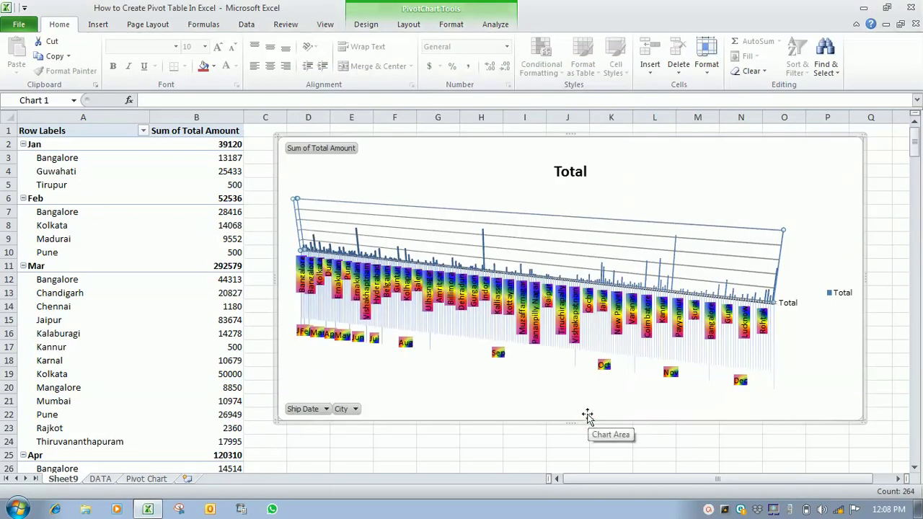
{"action": "right_click", "coordinate": [374, 222]}
{"action": "key", "text": "Escape"}
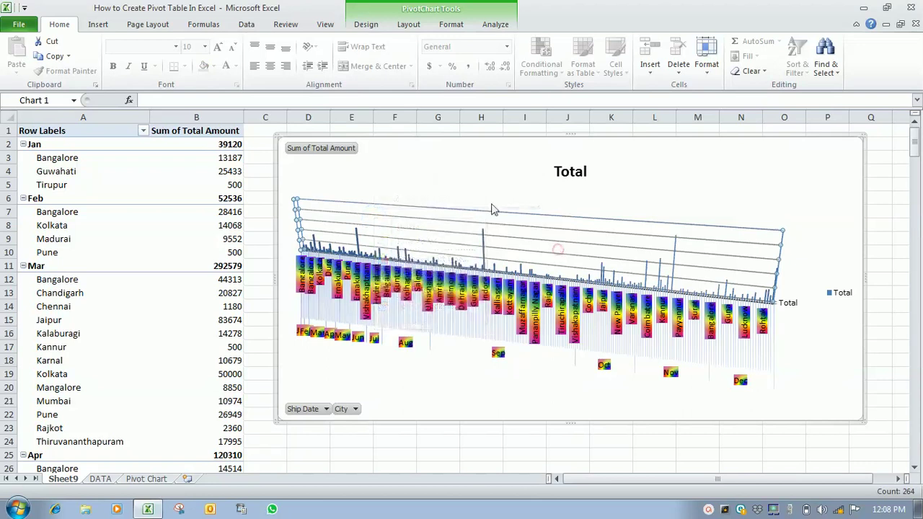
{"action": "left_click", "coordinate": [360, 26]}
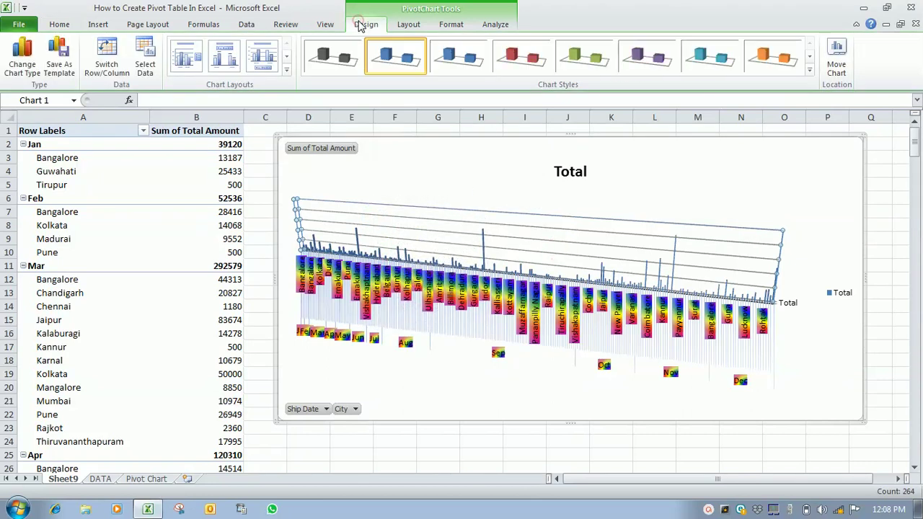
Apply the orange chart style to the PivotChart columns.
{"action": "left_click", "coordinate": [486, 61]}
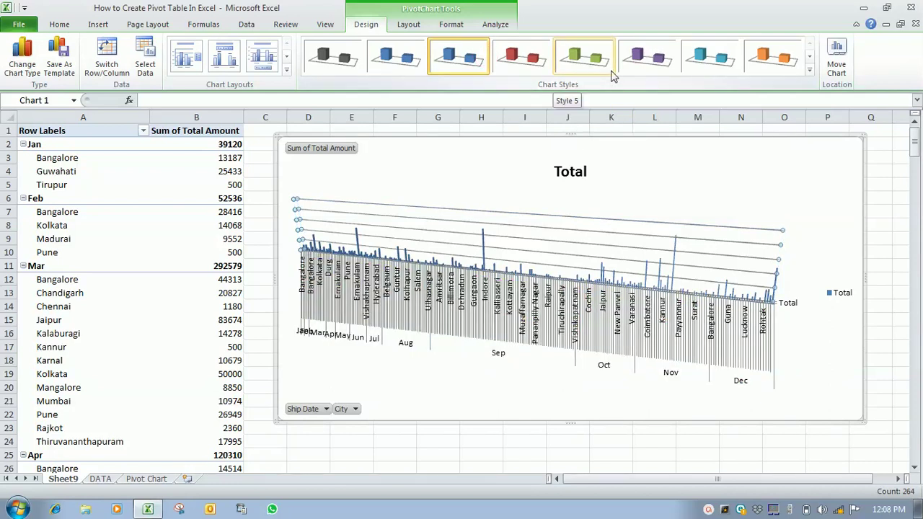
{"action": "left_click", "coordinate": [648, 62]}
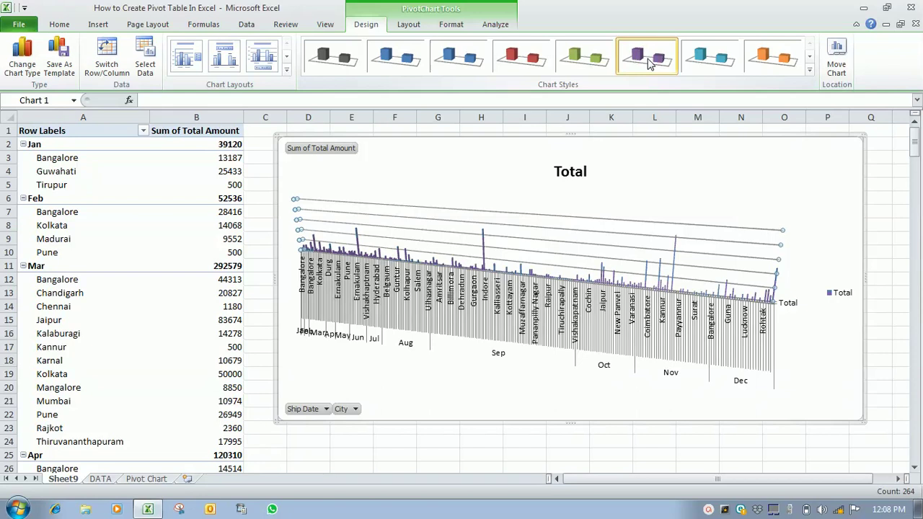
{"action": "left_click", "coordinate": [767, 61]}
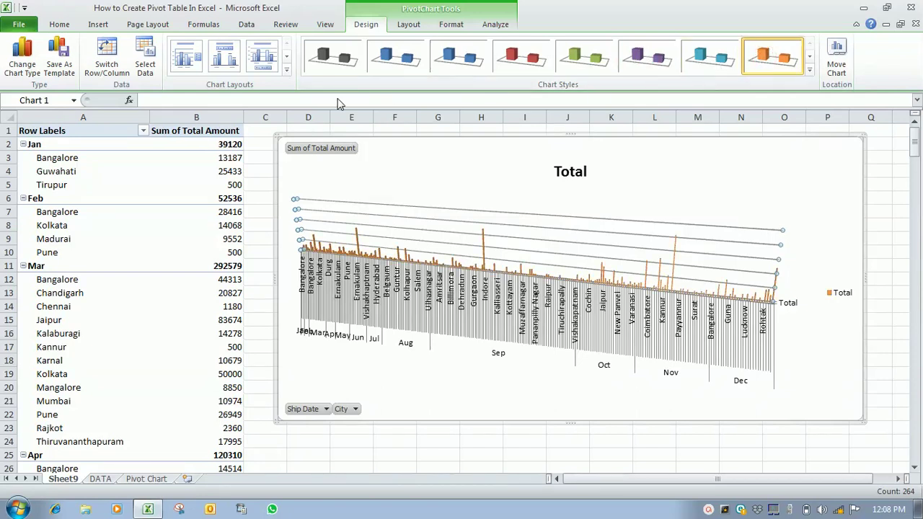
Apply the chart layout with axis titles and a value axis.
{"action": "left_click", "coordinate": [287, 71]}
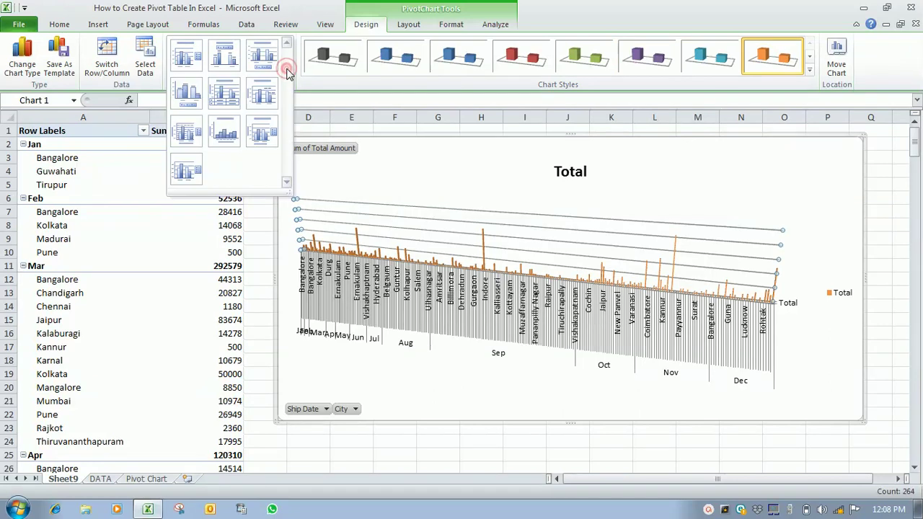
{"action": "left_click", "coordinate": [209, 132]}
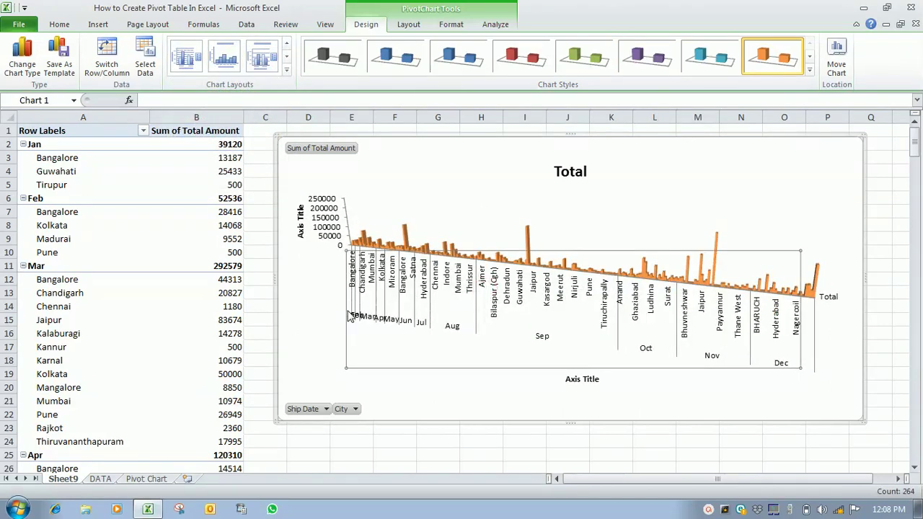
{"action": "left_click", "coordinate": [297, 259]}
{"action": "right_click", "coordinate": [297, 259]}
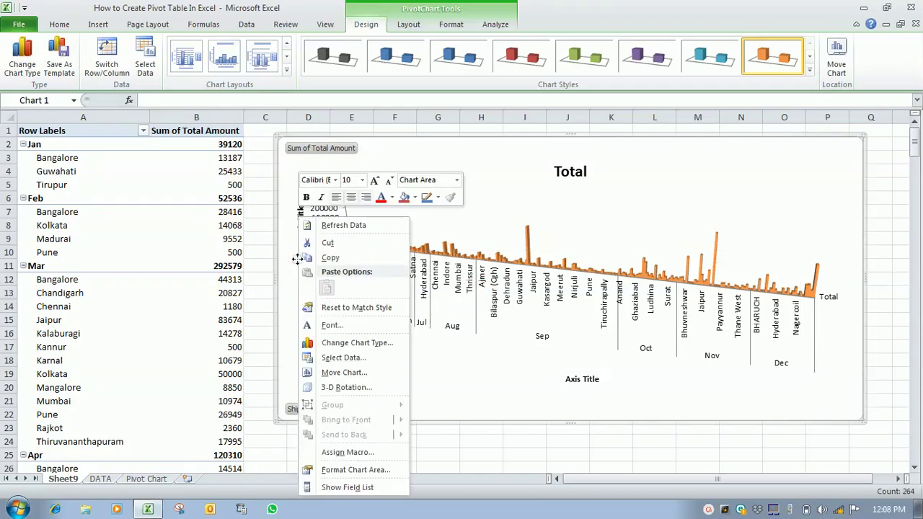
Open Select Data Source from the plot area menu and confirm it with OK.
{"action": "left_click", "coordinate": [555, 384]}
{"action": "right_click", "coordinate": [462, 298]}
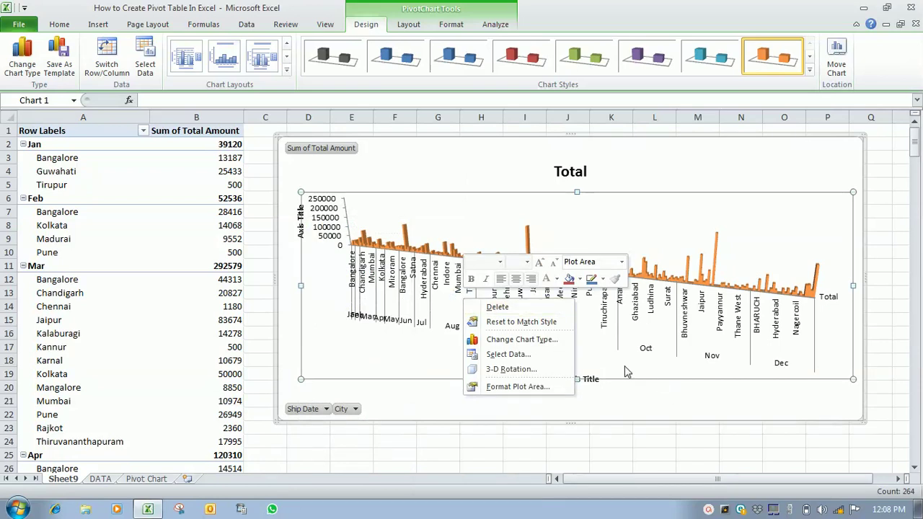
{"action": "left_click", "coordinate": [515, 355]}
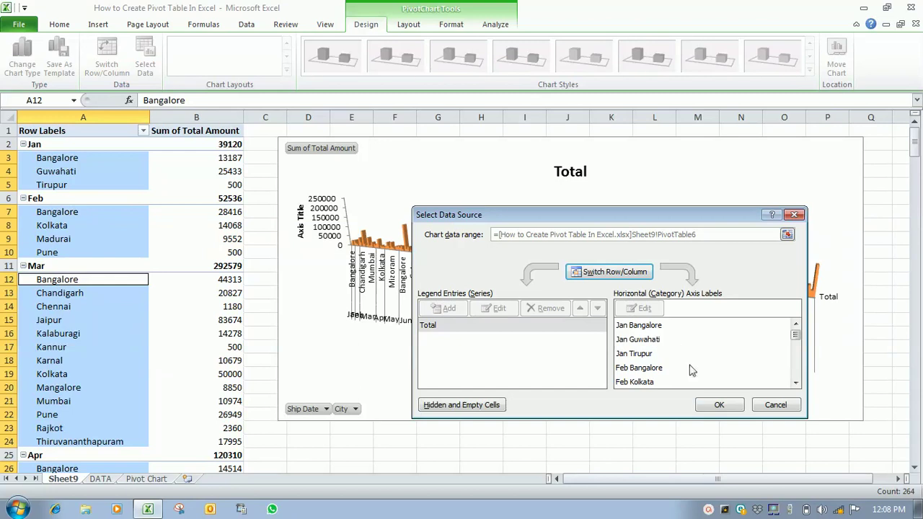
{"action": "left_click", "coordinate": [719, 405]}
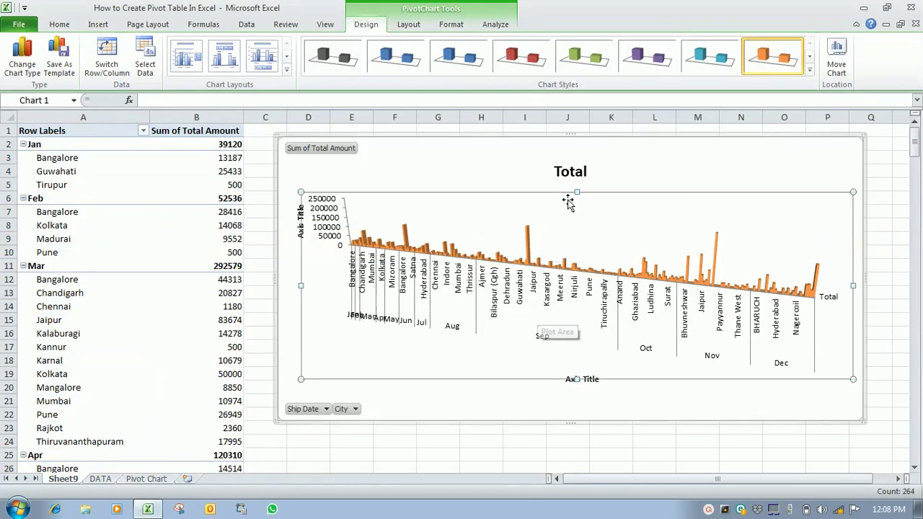
{"action": "left_click", "coordinate": [562, 176]}
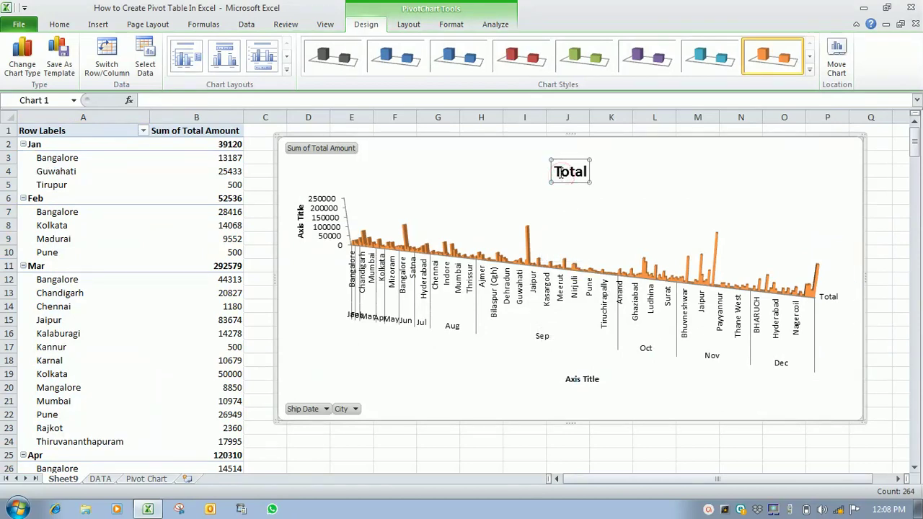
Replace the chart title 'Total' with 'Month Wise Total Sales'.
{"action": "left_click", "coordinate": [556, 169]}
{"action": "key", "text": "shift+Right"}
{"action": "key", "text": "shift+Right"}
{"action": "key", "text": "shift+Right"}
{"action": "key", "text": "shift+Right"}
{"action": "key", "text": "shift+Right"}
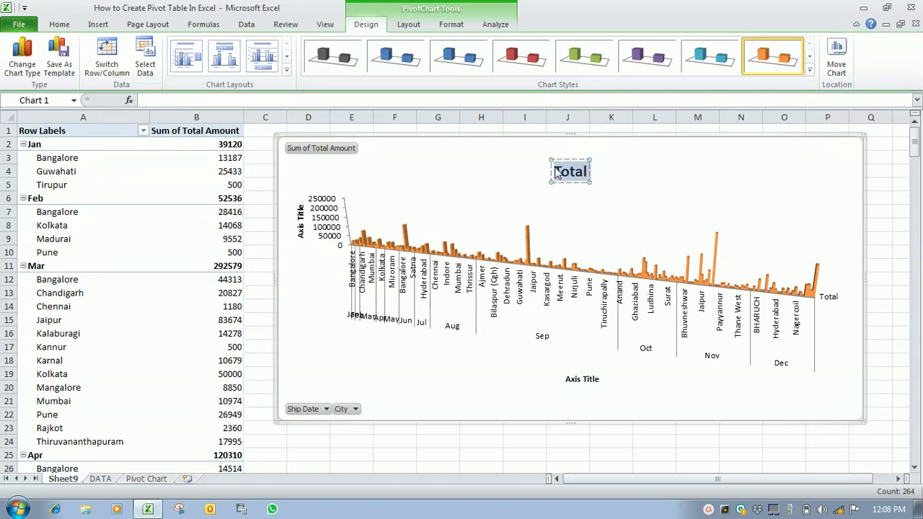
{"action": "type", "text": "Tota"}
{"action": "type", "text": "l"}
{"action": "key", "text": "BackSpace"}
{"action": "key", "text": "BackSpace"}
{"action": "key", "text": "BackSpace"}
{"action": "key", "text": "BackSpace"}
{"action": "key", "text": "BackSpace"}
{"action": "type", "text": "M"}
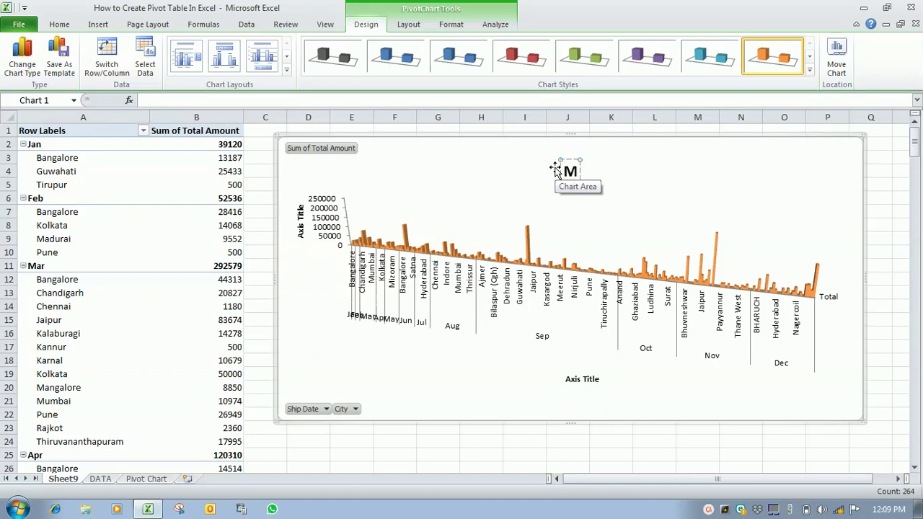
{"action": "type", "text": "onth"}
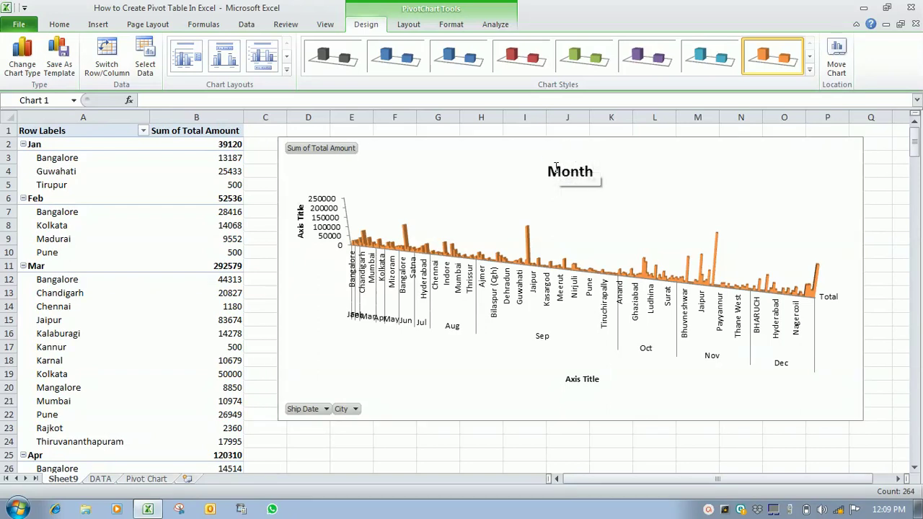
{"action": "type", "text": " Wise T"}
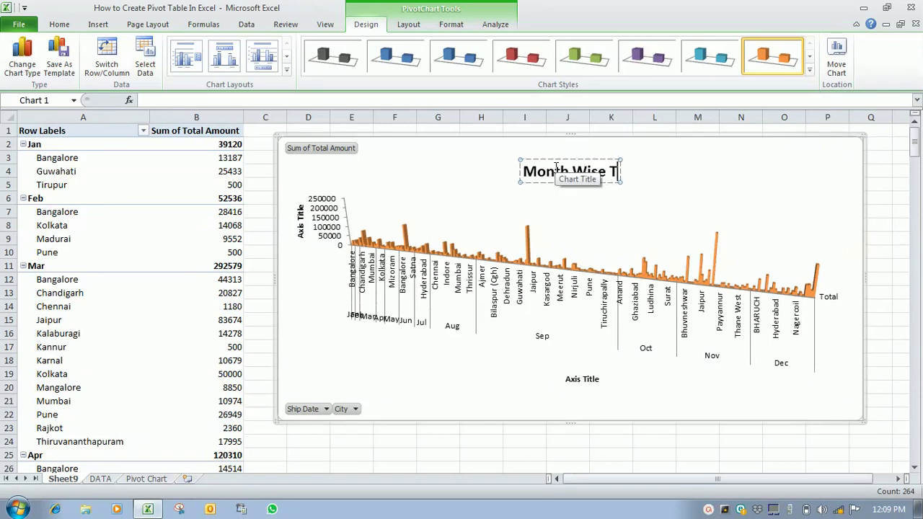
{"action": "type", "text": "otal S"}
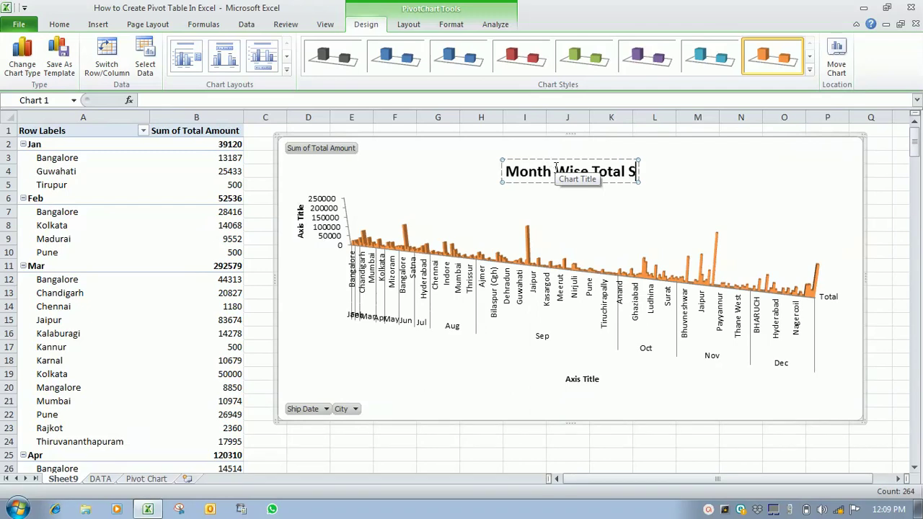
{"action": "type", "text": "ales"}
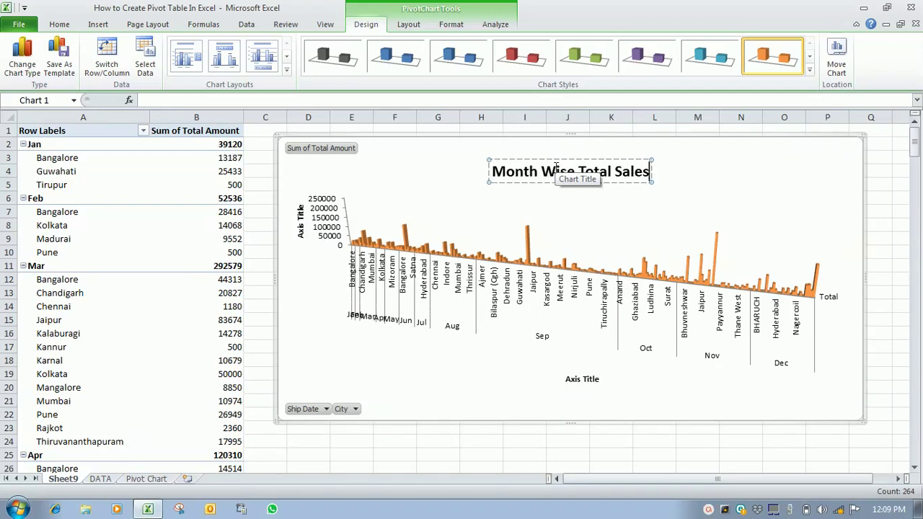
{"action": "left_click", "coordinate": [594, 221]}
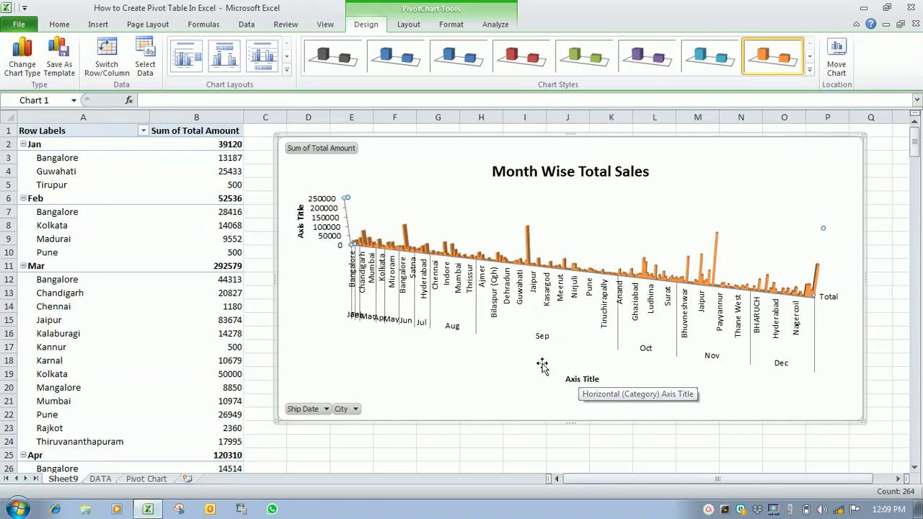
Open and dismiss the plot area and chart area context menus.
{"action": "left_click", "coordinate": [502, 335]}
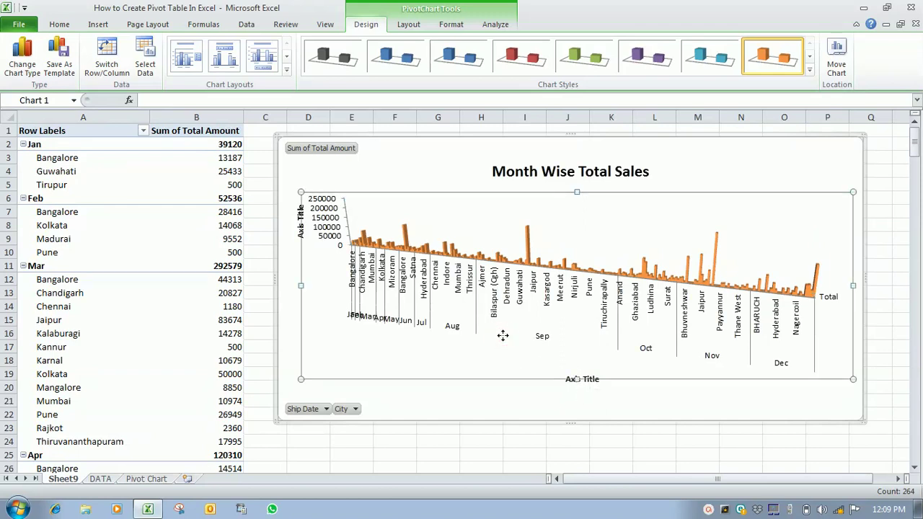
{"action": "right_click", "coordinate": [503, 335]}
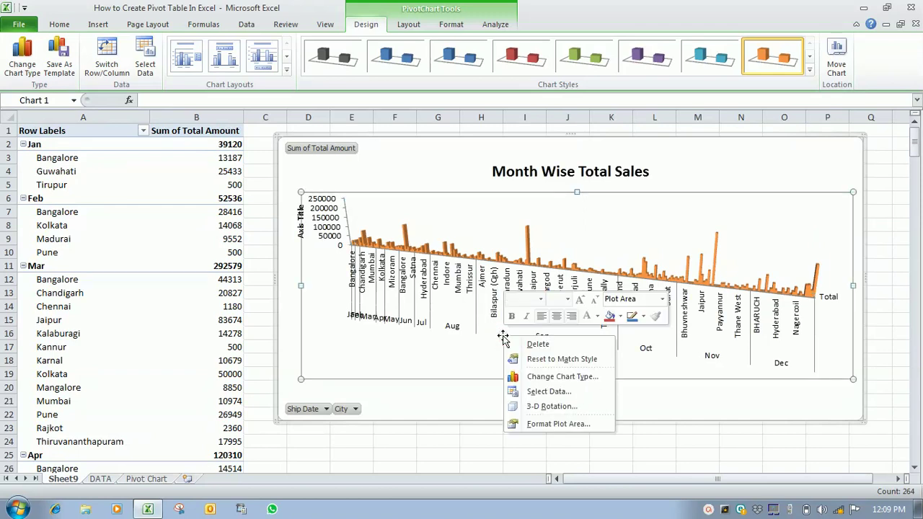
{"action": "left_click", "coordinate": [453, 384]}
{"action": "right_click", "coordinate": [453, 384]}
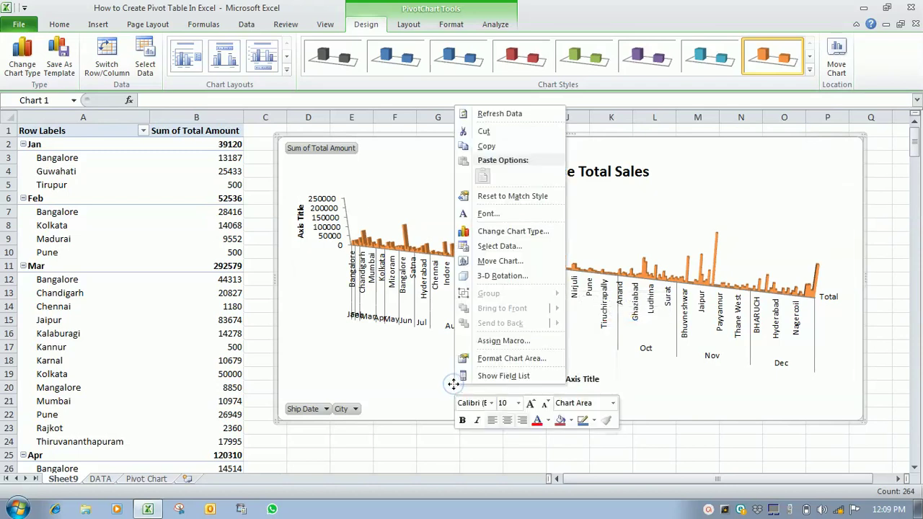
{"action": "key", "text": "Escape"}
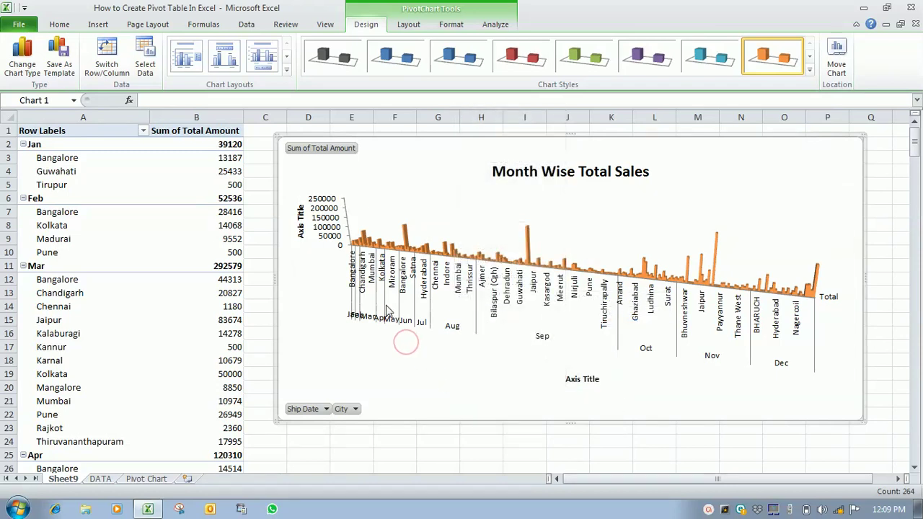
{"action": "right_click", "coordinate": [387, 309]}
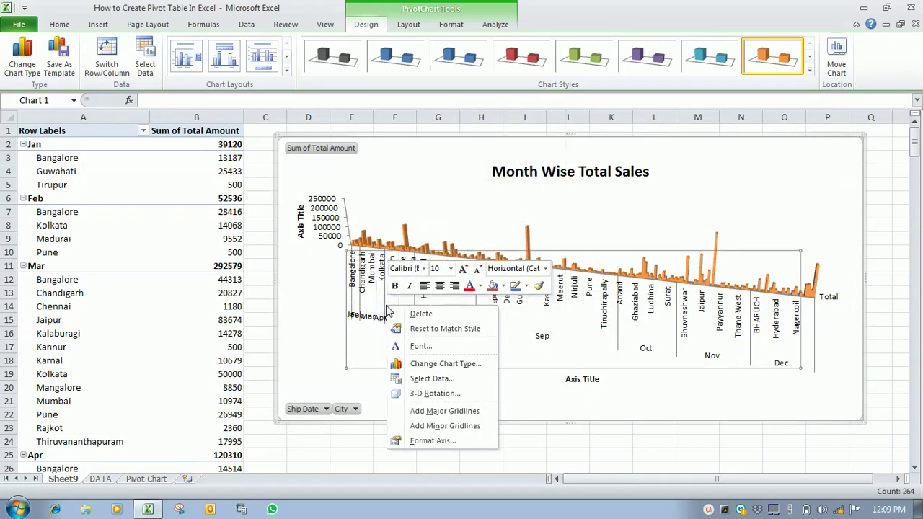
Add major gridlines through the category axis context menu.
{"action": "key", "text": "Escape"}
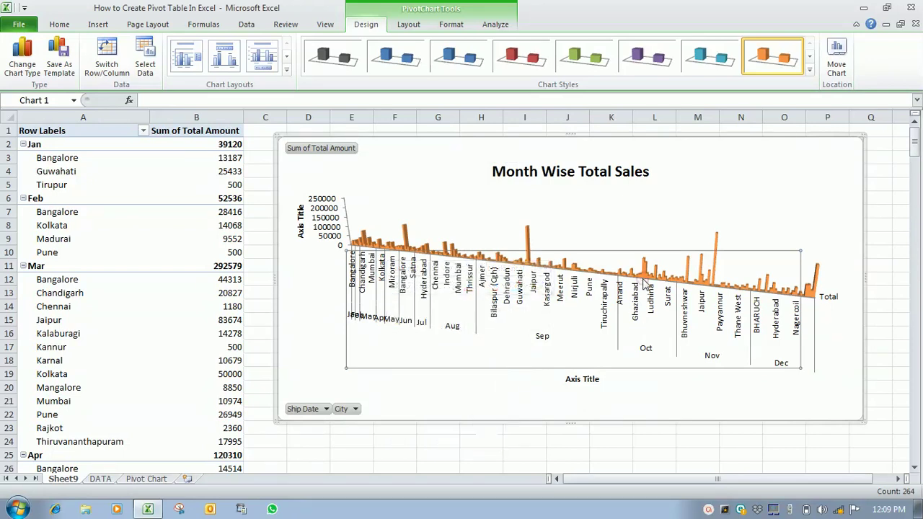
{"action": "right_click", "coordinate": [559, 264]}
{"action": "left_click", "coordinate": [512, 288]}
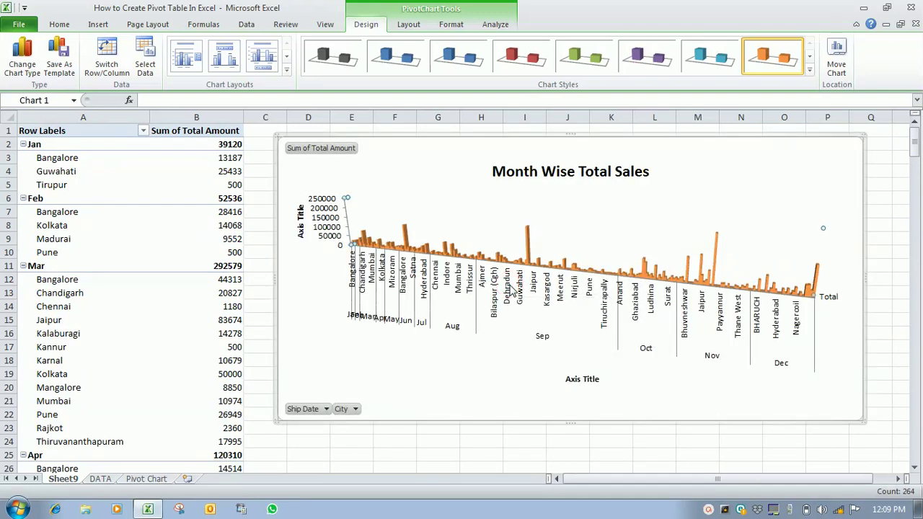
{"action": "right_click", "coordinate": [510, 288]}
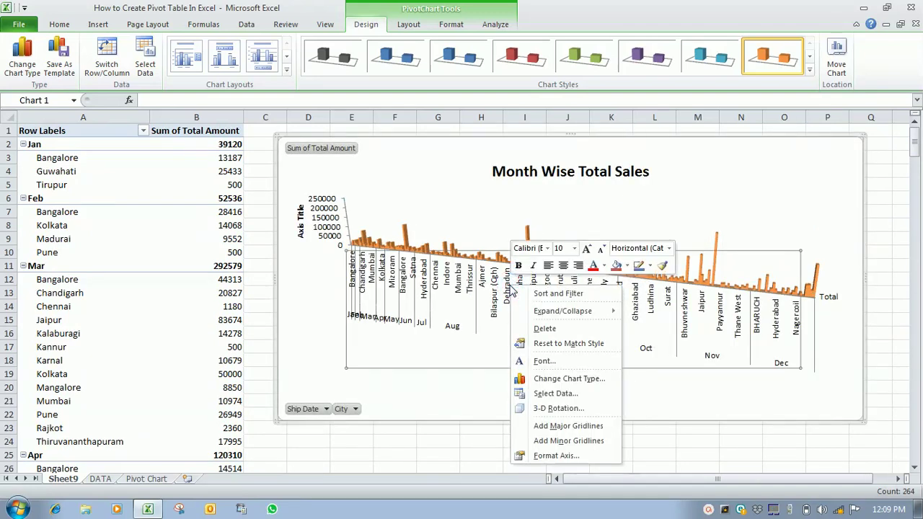
{"action": "left_click", "coordinate": [552, 427]}
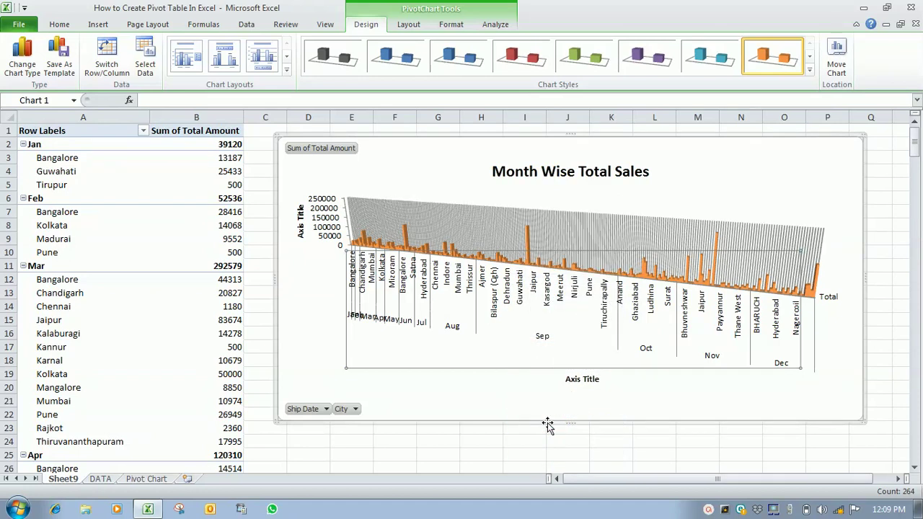
Open the chart's 3-D Rotation settings (X 20°, Y 15°, 15° perspective).
{"action": "right_click", "coordinate": [506, 370]}
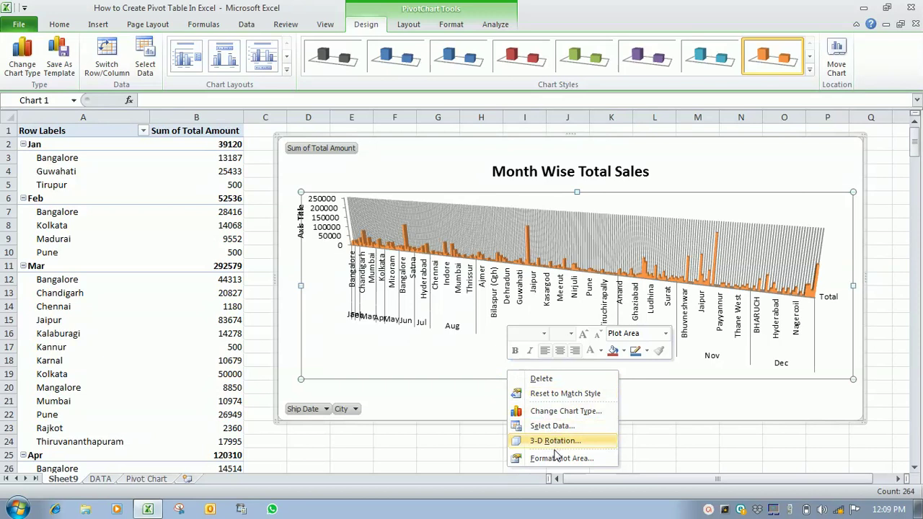
{"action": "left_click", "coordinate": [380, 303]}
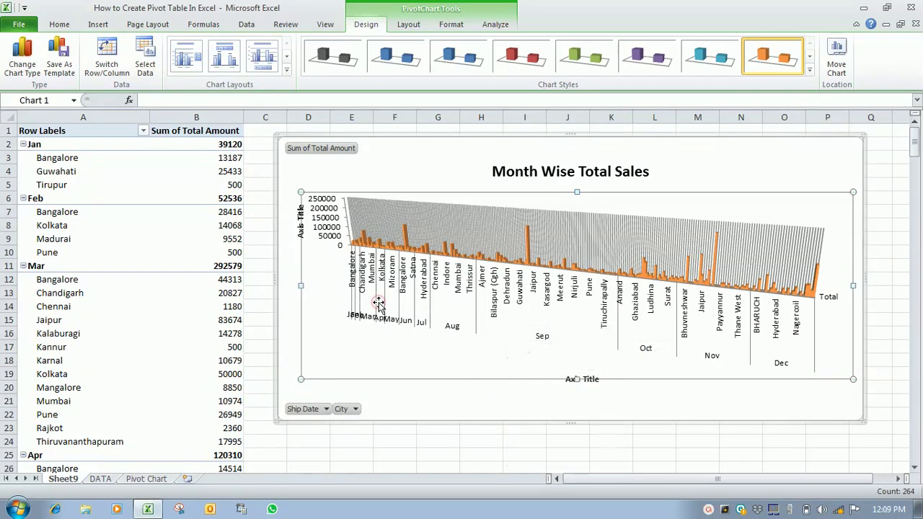
{"action": "right_click", "coordinate": [378, 303]}
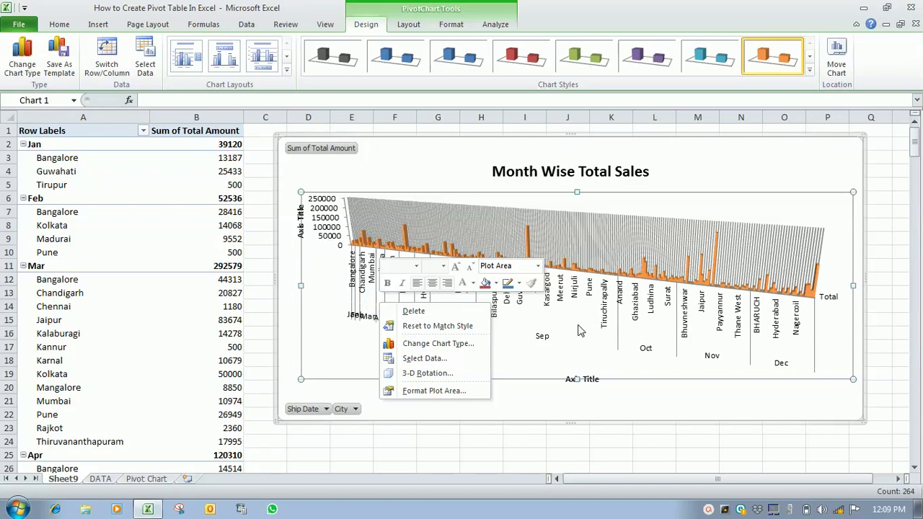
{"action": "left_click", "coordinate": [638, 329]}
{"action": "right_click", "coordinate": [637, 329]}
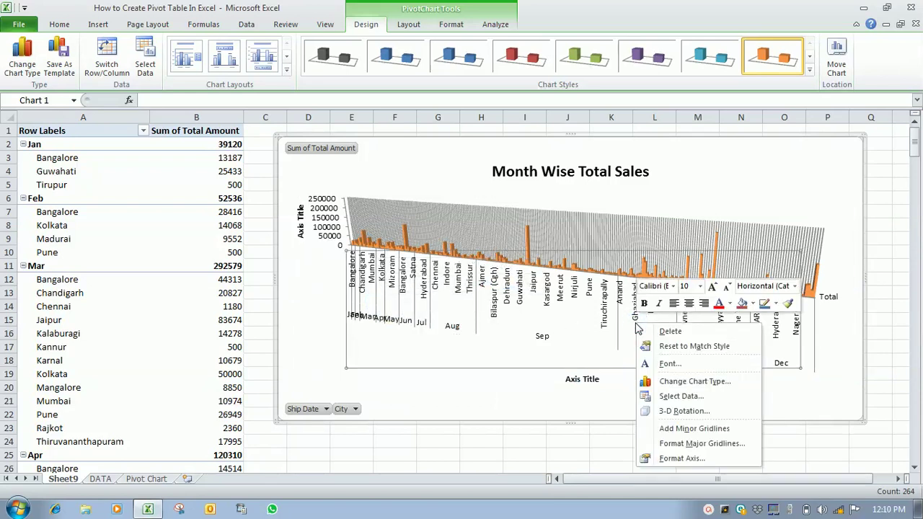
{"action": "left_click", "coordinate": [553, 298]}
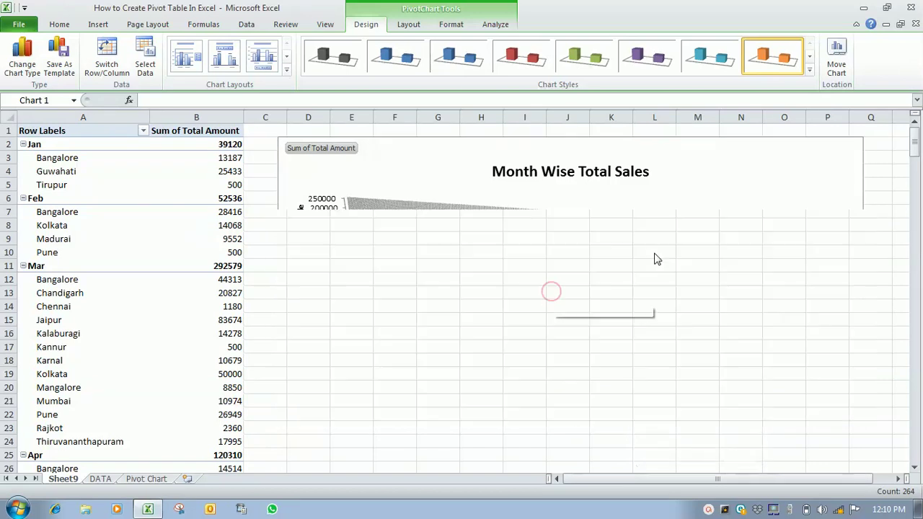
{"action": "left_click", "coordinate": [505, 253]}
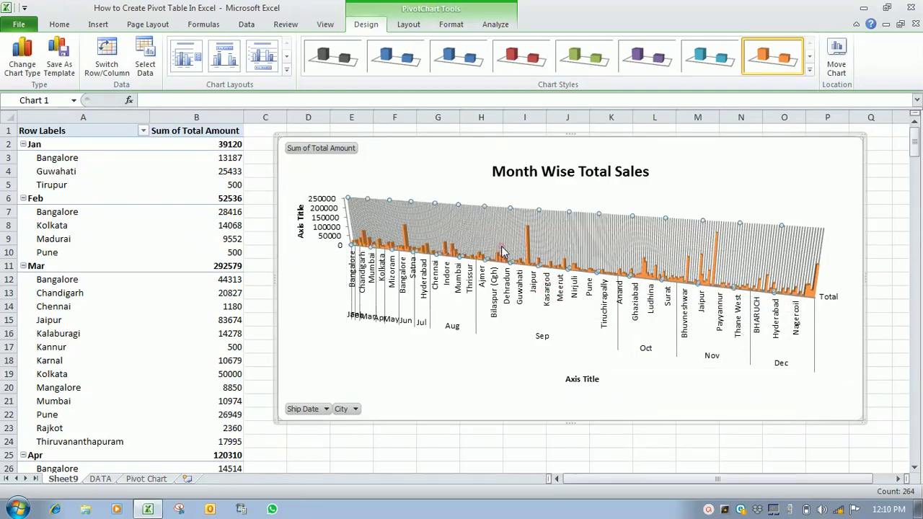
{"action": "right_click", "coordinate": [442, 301]}
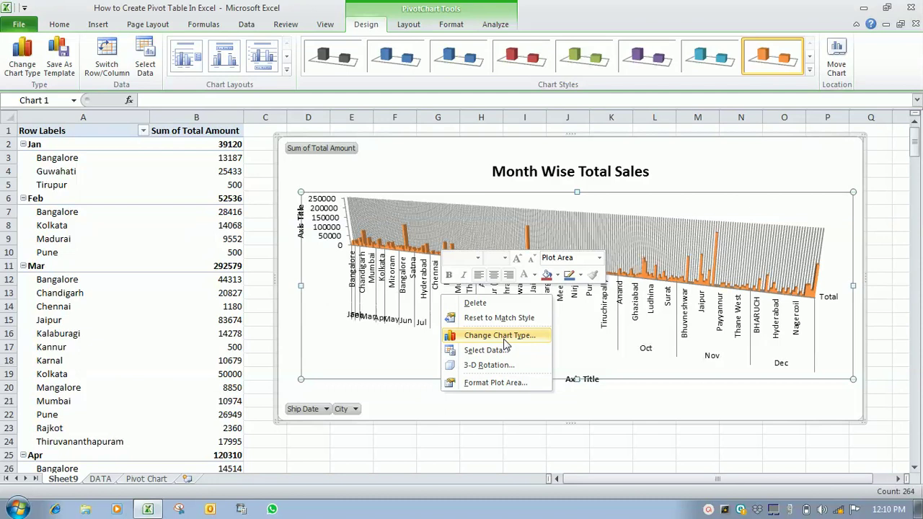
{"action": "left_click", "coordinate": [476, 365]}
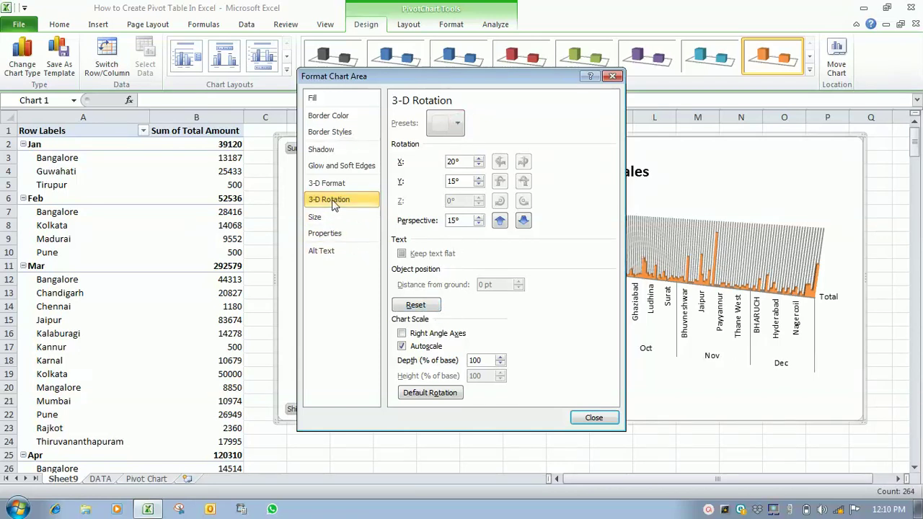
Change the chart area's 3-D surface material to Wireframe after trying a translucent one.
{"action": "left_click", "coordinate": [333, 186]}
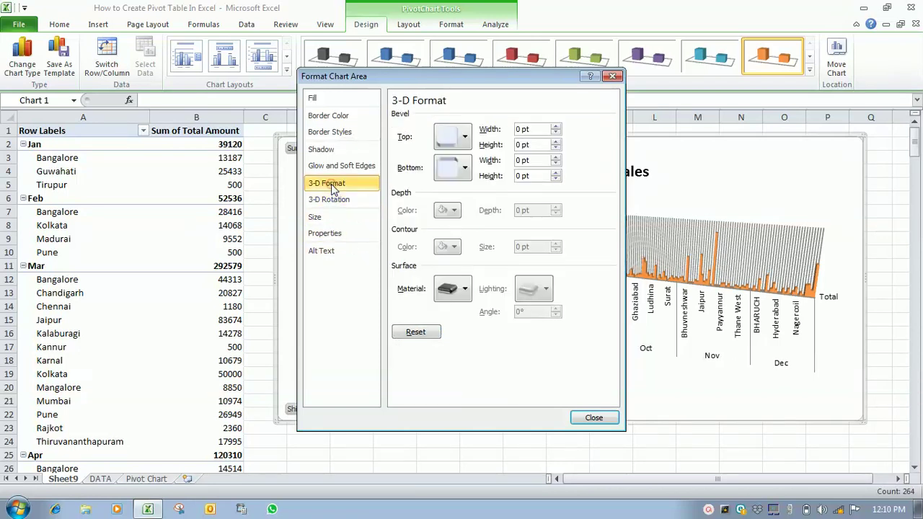
{"action": "left_click", "coordinate": [460, 291]}
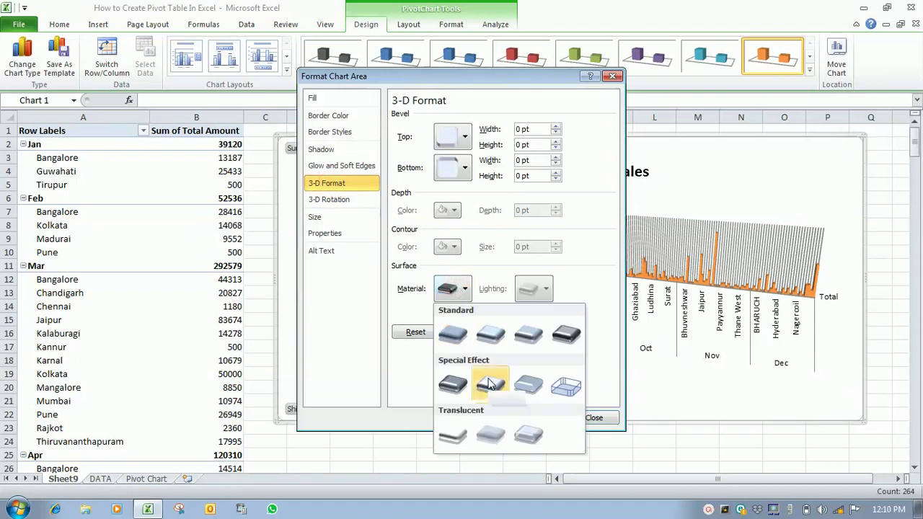
{"action": "left_click", "coordinate": [491, 435]}
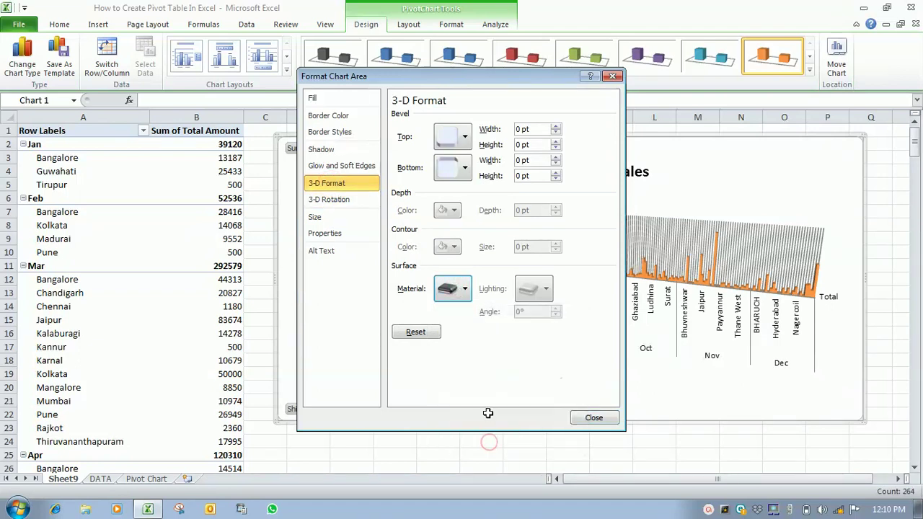
{"action": "left_click", "coordinate": [465, 290]}
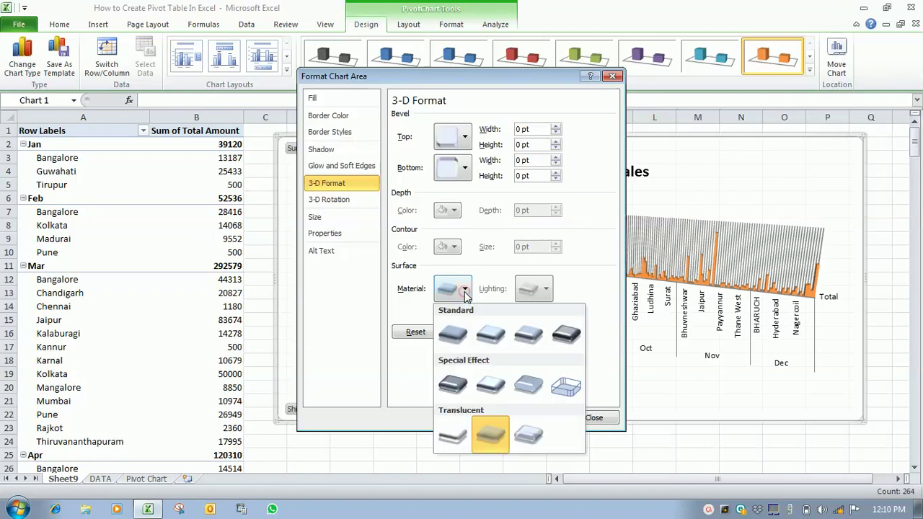
{"action": "left_click", "coordinate": [564, 386]}
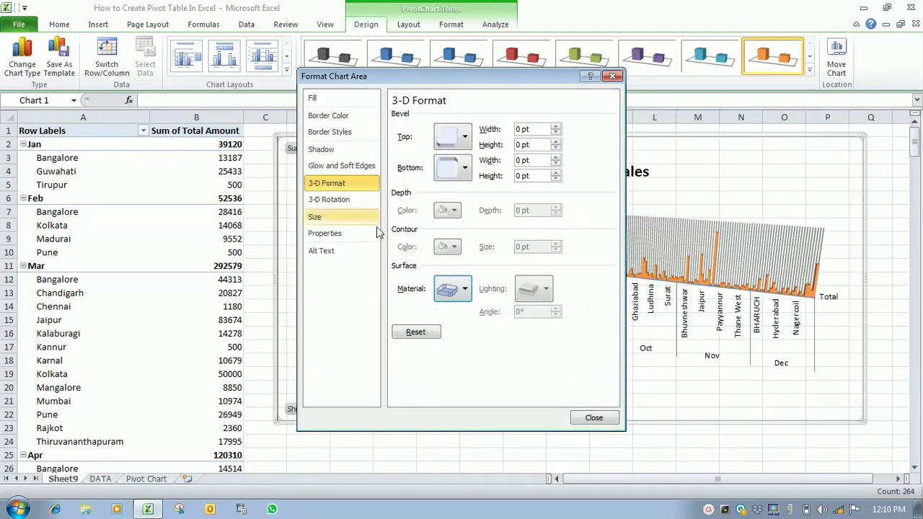
Give the chart area a 10 pt orange glow at 1% transparency.
{"action": "left_click", "coordinate": [329, 168]}
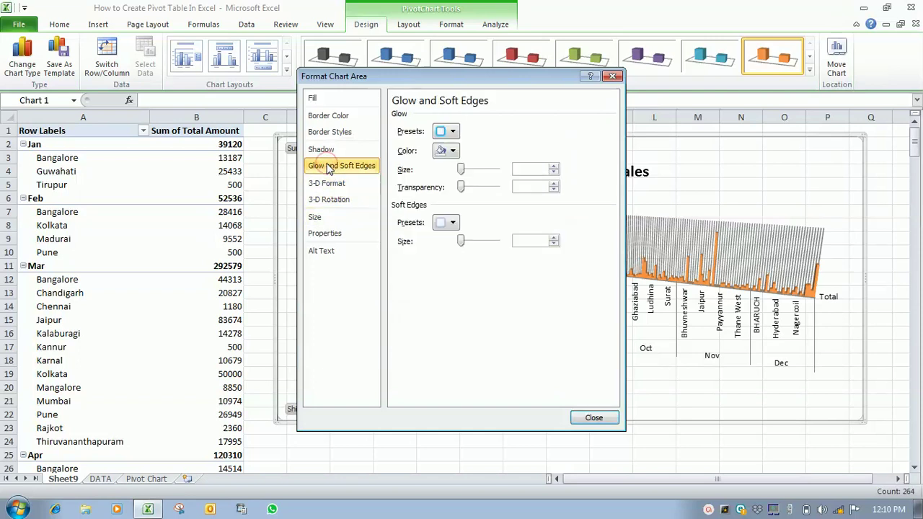
{"action": "left_click", "coordinate": [454, 153]}
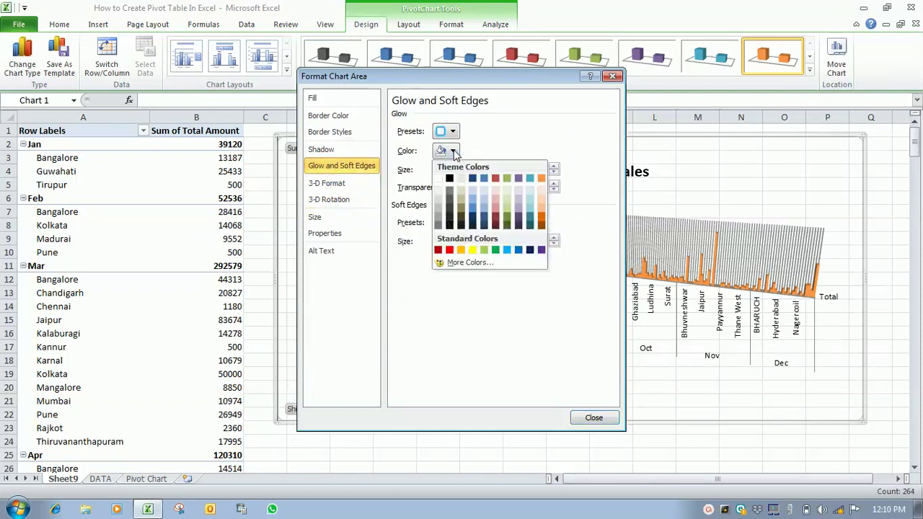
{"action": "left_click", "coordinate": [539, 218]}
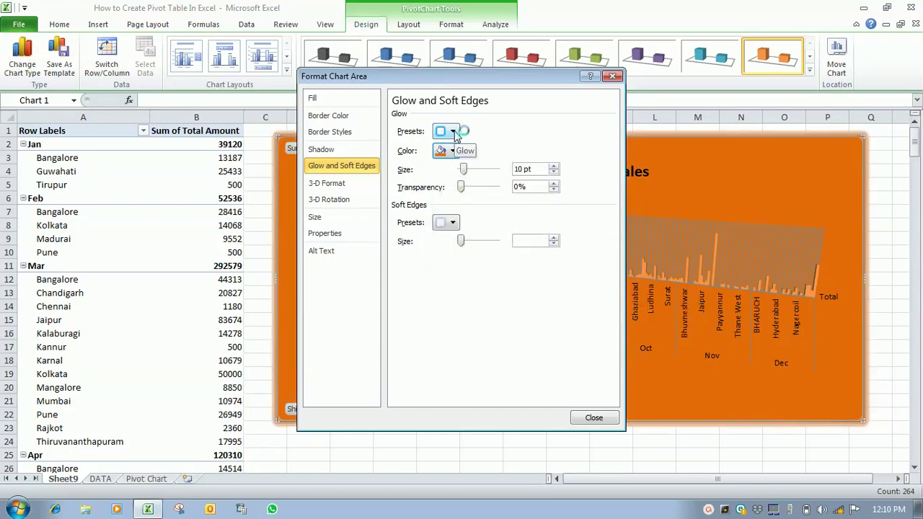
{"action": "left_click", "coordinate": [454, 151]}
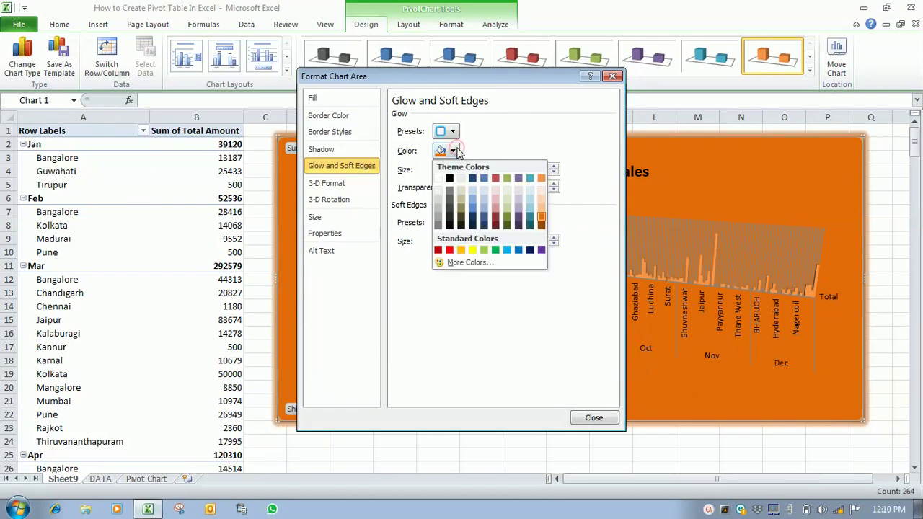
{"action": "left_click", "coordinate": [459, 209]}
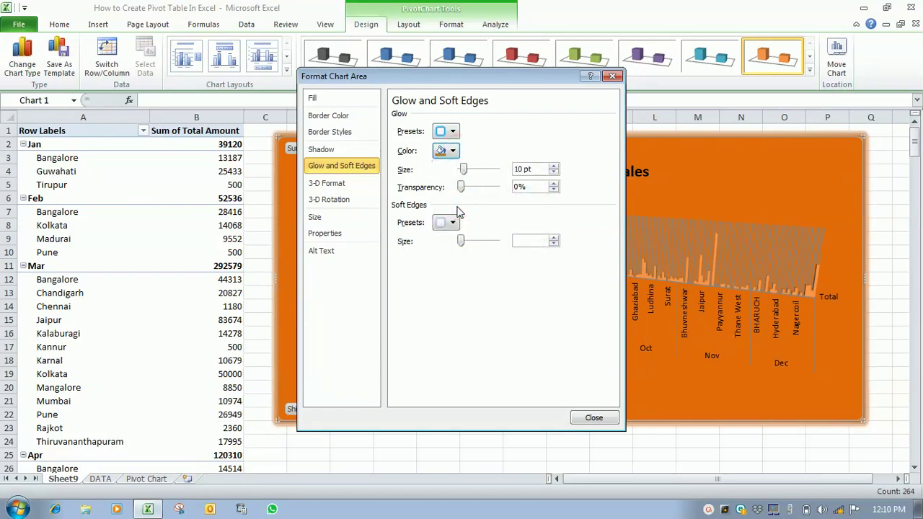
{"action": "left_click", "coordinate": [455, 150]}
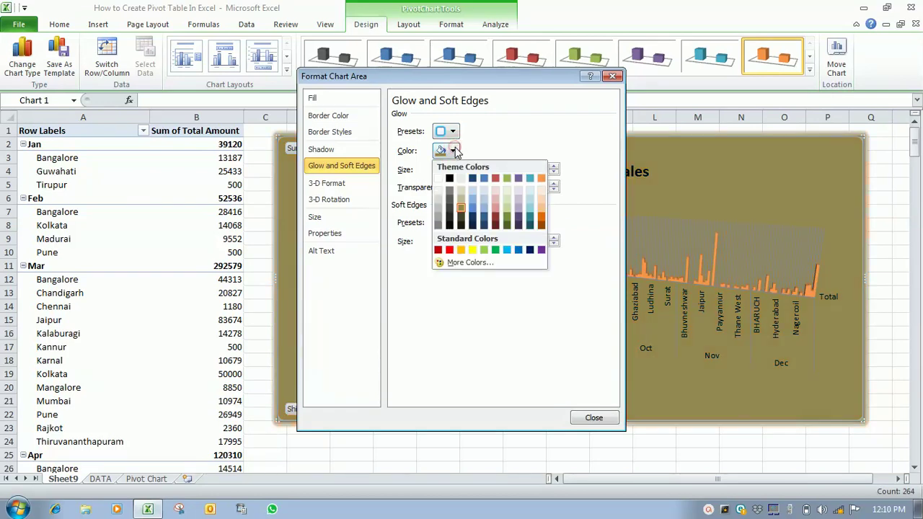
{"action": "left_click", "coordinate": [537, 205]}
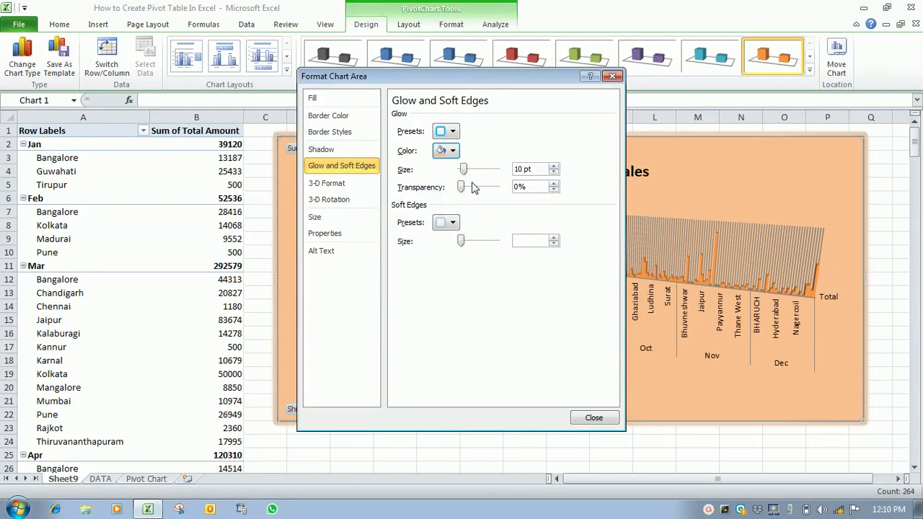
{"action": "left_click", "coordinate": [471, 187]}
{"action": "left_click", "coordinate": [317, 150]}
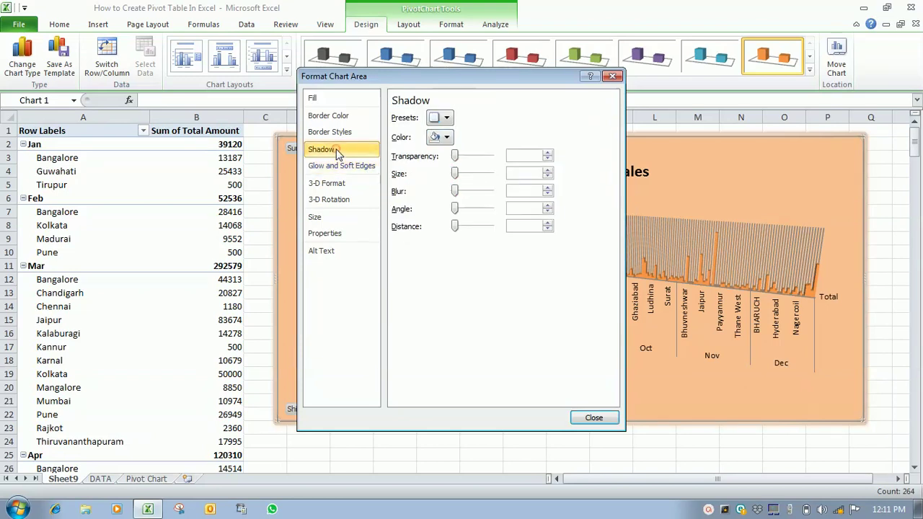
Apply the Inner Diagonal Top Right shadow and leave the border colour Automatic.
{"action": "left_click", "coordinate": [441, 118]}
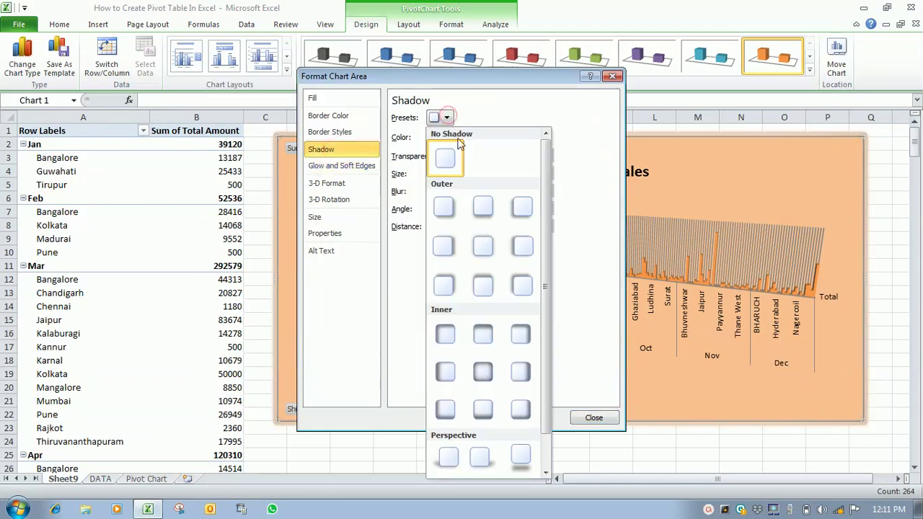
{"action": "left_click", "coordinate": [520, 334]}
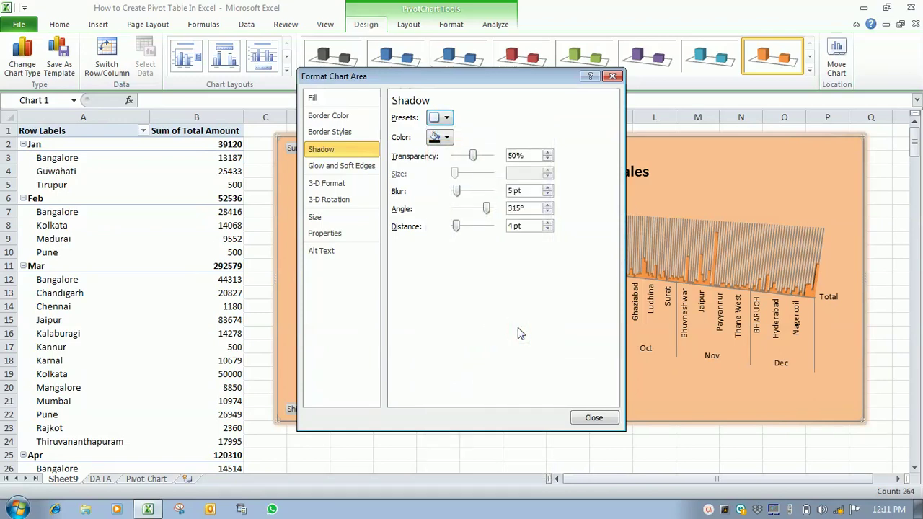
{"action": "left_click", "coordinate": [331, 116]}
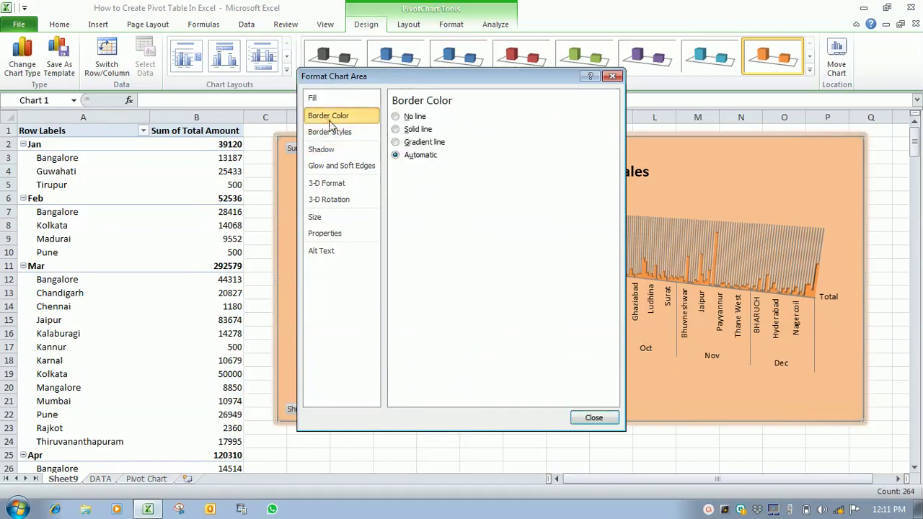
{"action": "left_click", "coordinate": [395, 130]}
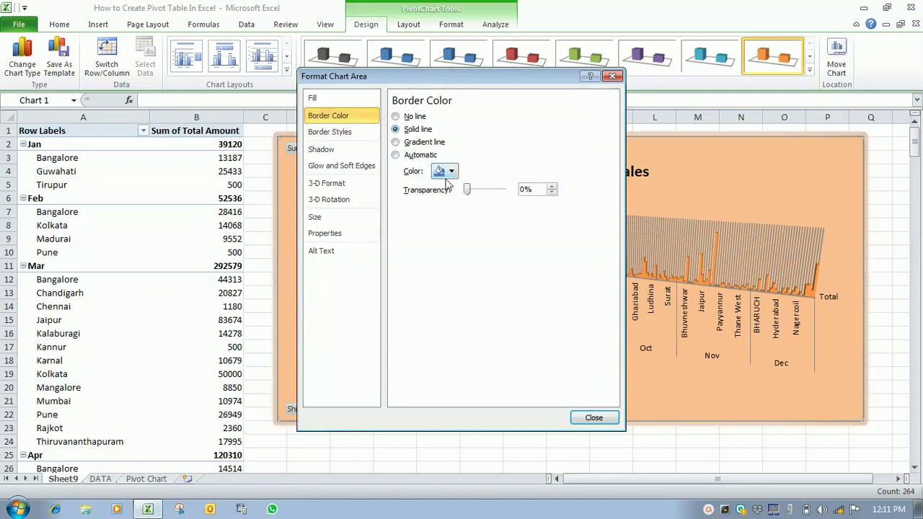
{"action": "left_click", "coordinate": [395, 142]}
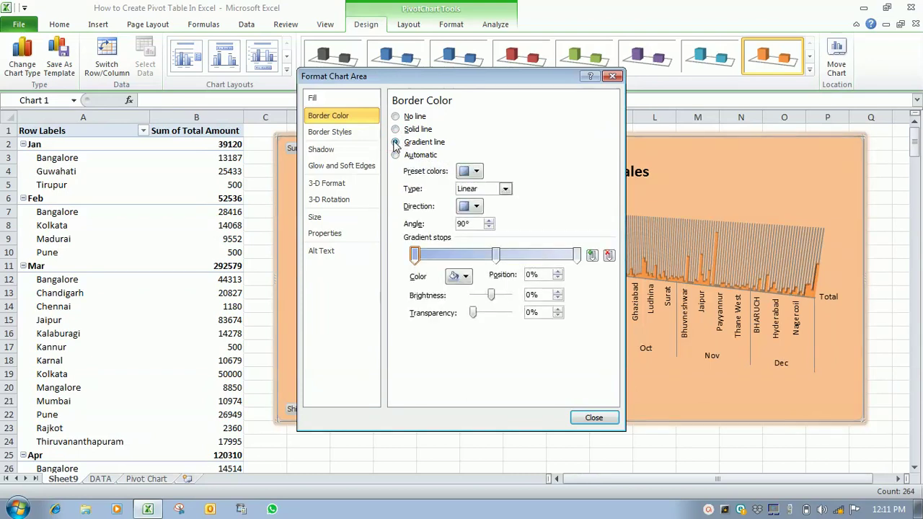
{"action": "left_click", "coordinate": [395, 156]}
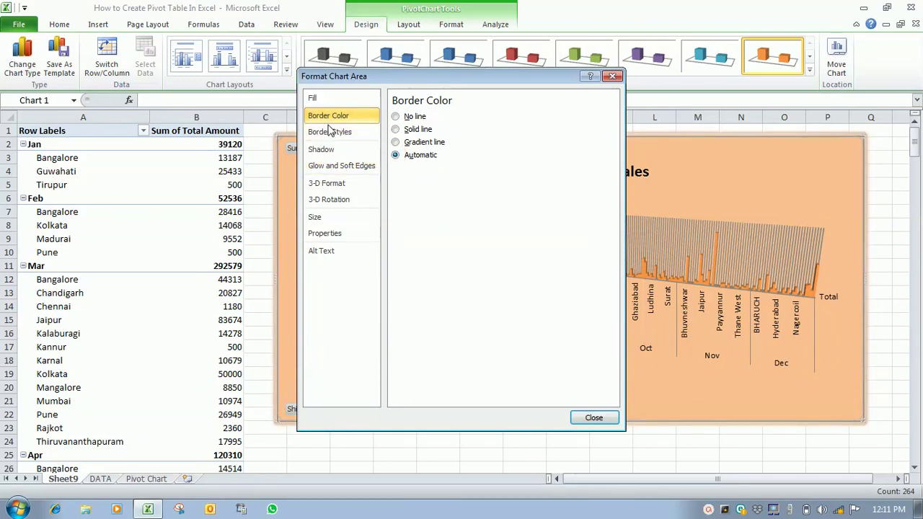
{"action": "left_click", "coordinate": [321, 102]}
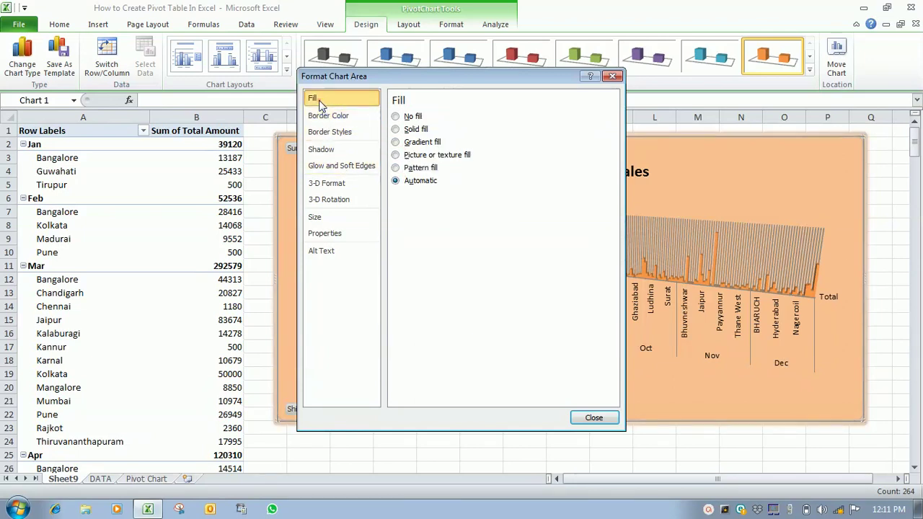
Try solid, gradient and pattern fills, then fill the chart area with the green marble texture.
{"action": "left_click", "coordinate": [396, 118]}
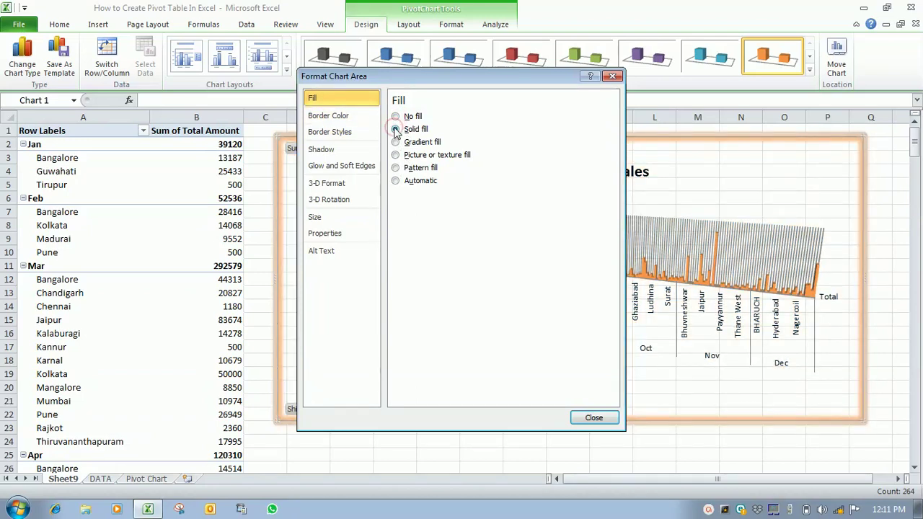
{"action": "left_click", "coordinate": [396, 130]}
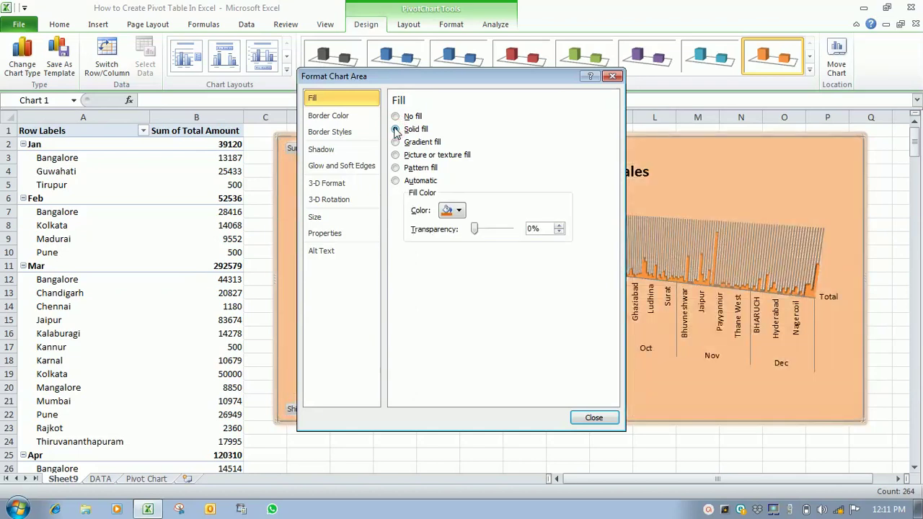
{"action": "left_click", "coordinate": [395, 142]}
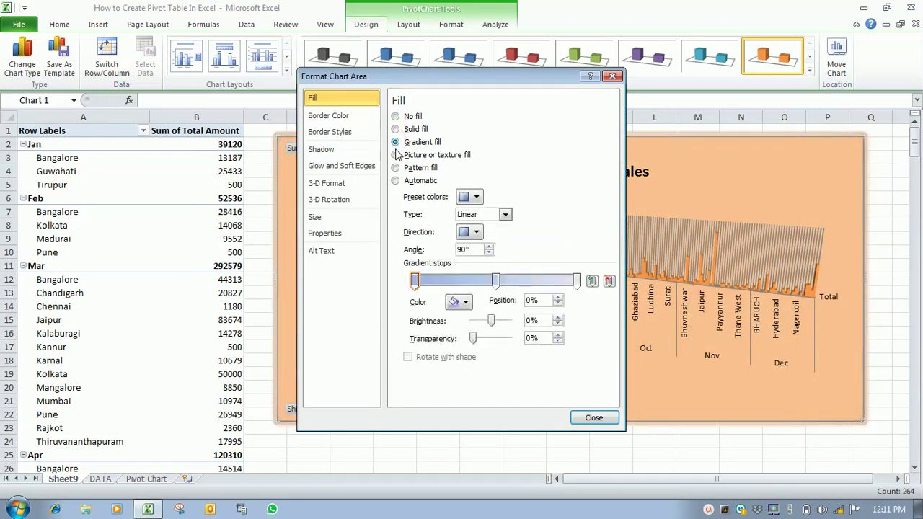
{"action": "left_click", "coordinate": [395, 156]}
{"action": "left_click", "coordinate": [395, 168]}
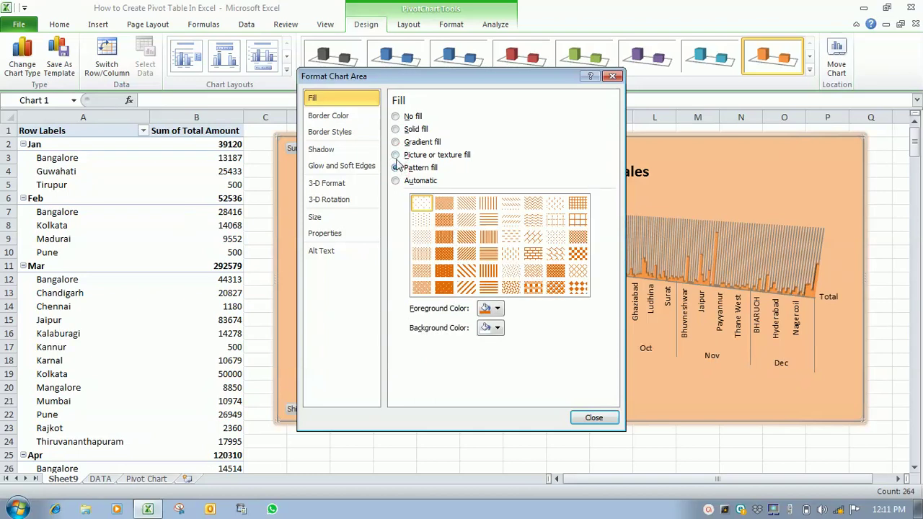
{"action": "left_click", "coordinate": [395, 155]}
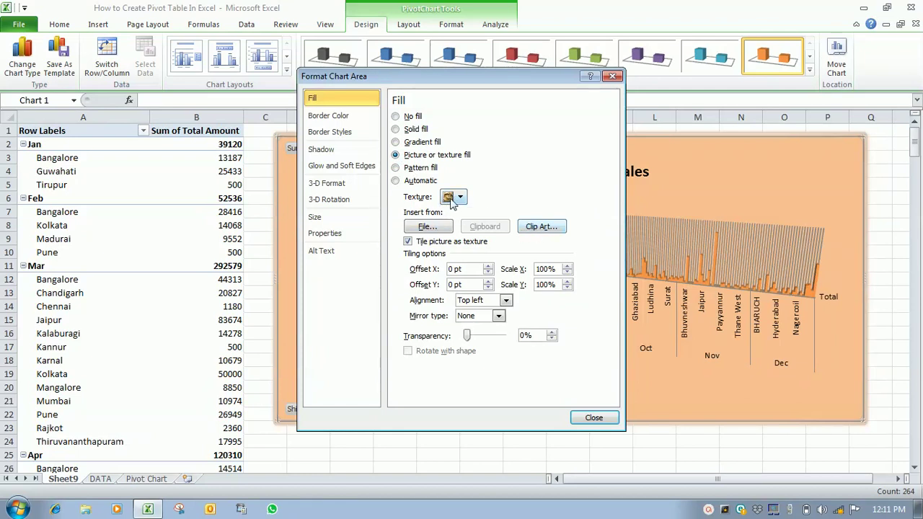
{"action": "left_click", "coordinate": [452, 199]}
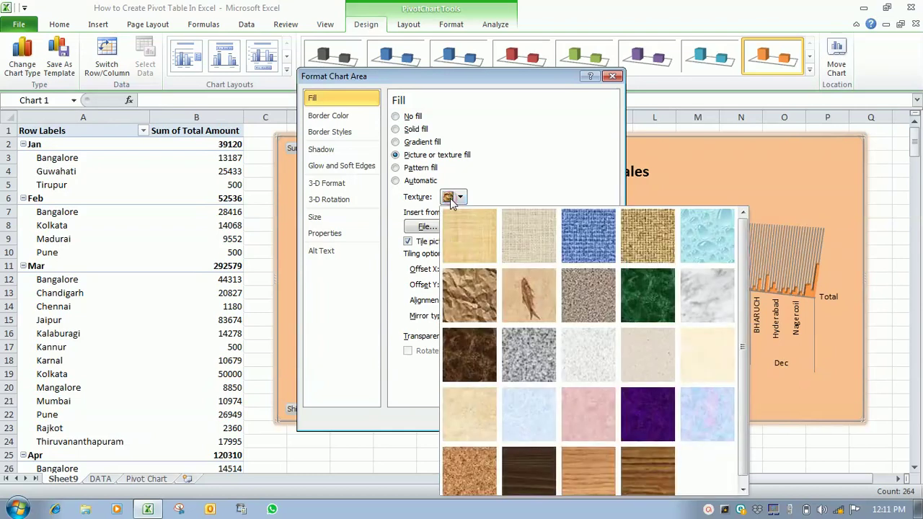
{"action": "left_click", "coordinate": [509, 285]}
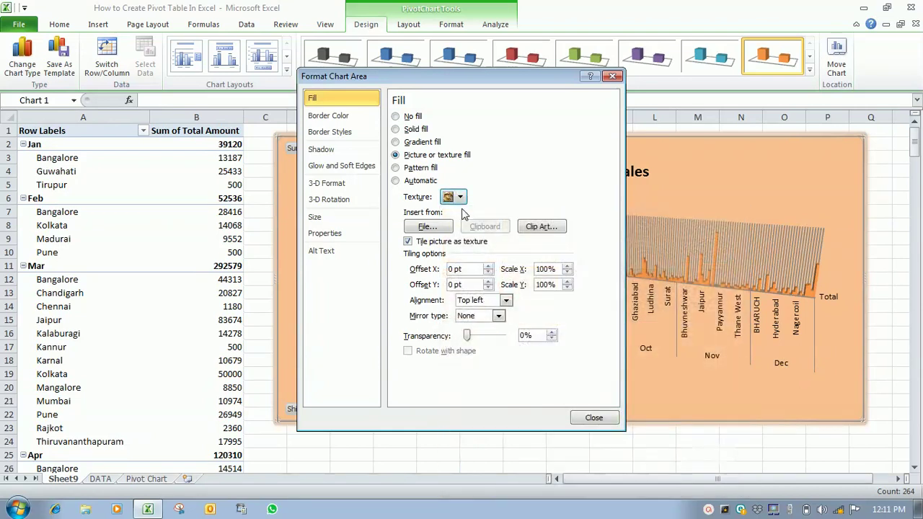
{"action": "left_click", "coordinate": [458, 198]}
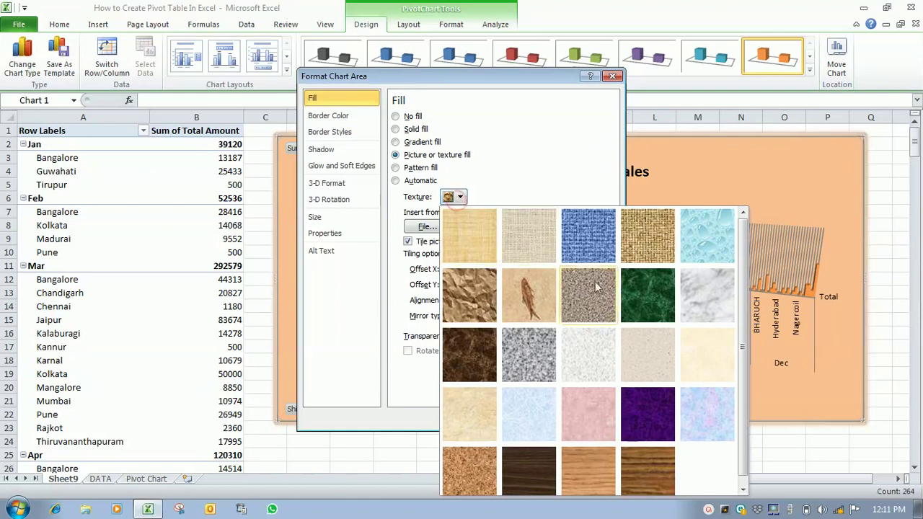
{"action": "left_click", "coordinate": [642, 297]}
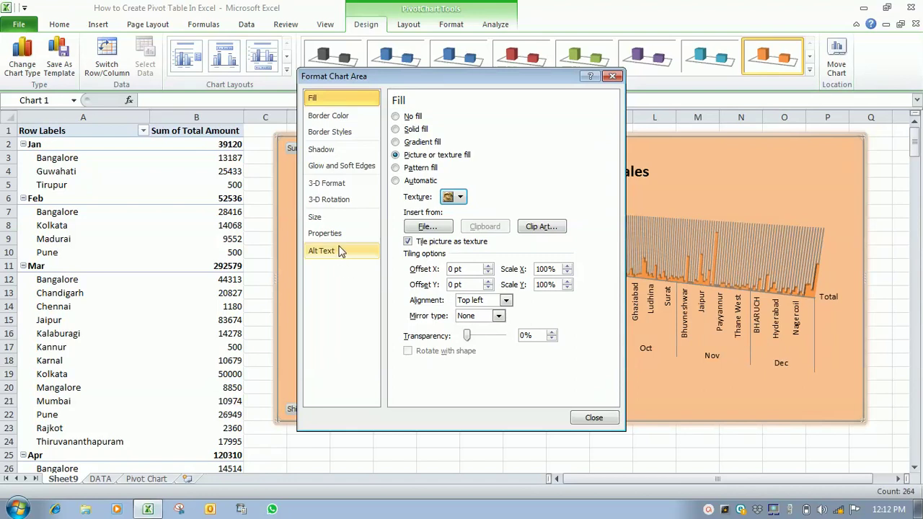
Review the Size, Properties and Alt Text pages, then close Format Chart Area.
{"action": "left_click", "coordinate": [319, 221]}
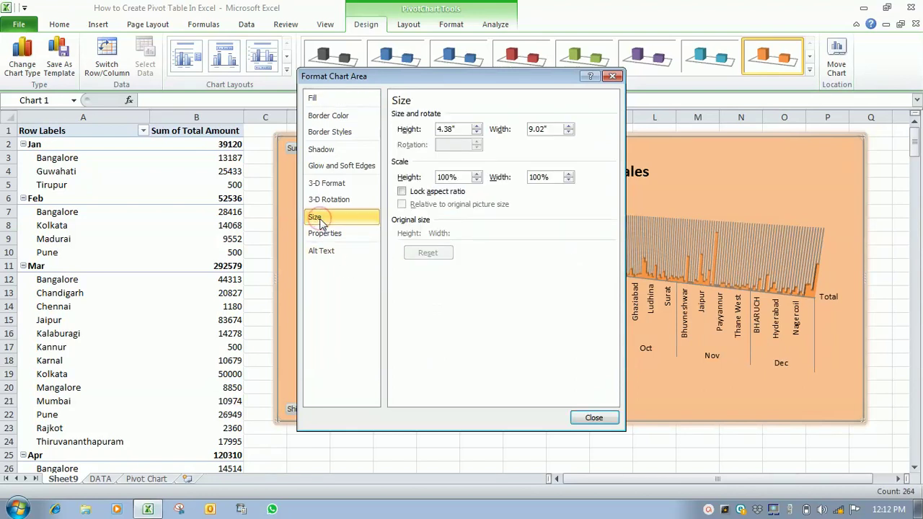
{"action": "left_click", "coordinate": [320, 236]}
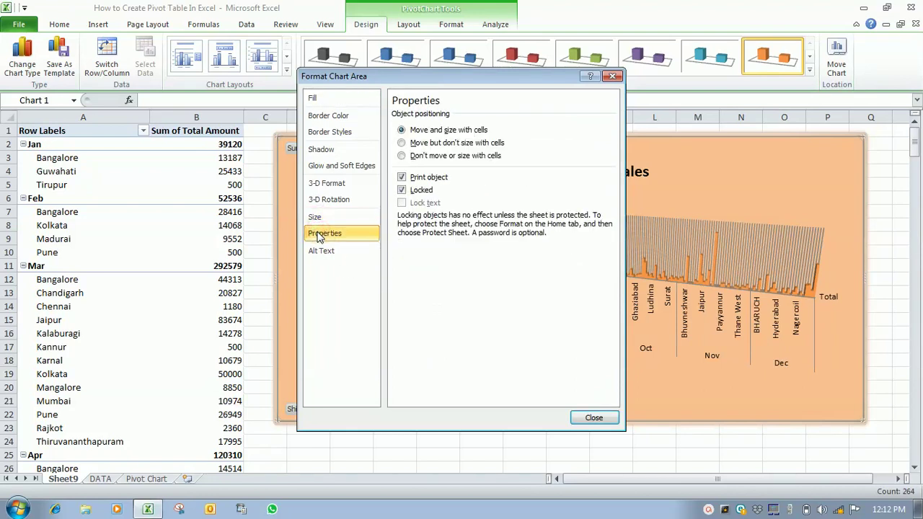
{"action": "left_click", "coordinate": [321, 251]}
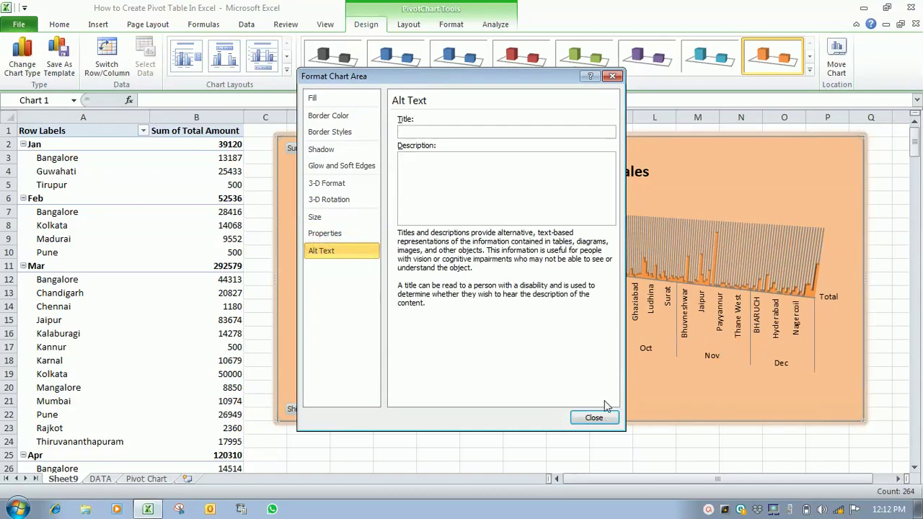
{"action": "left_click", "coordinate": [591, 418]}
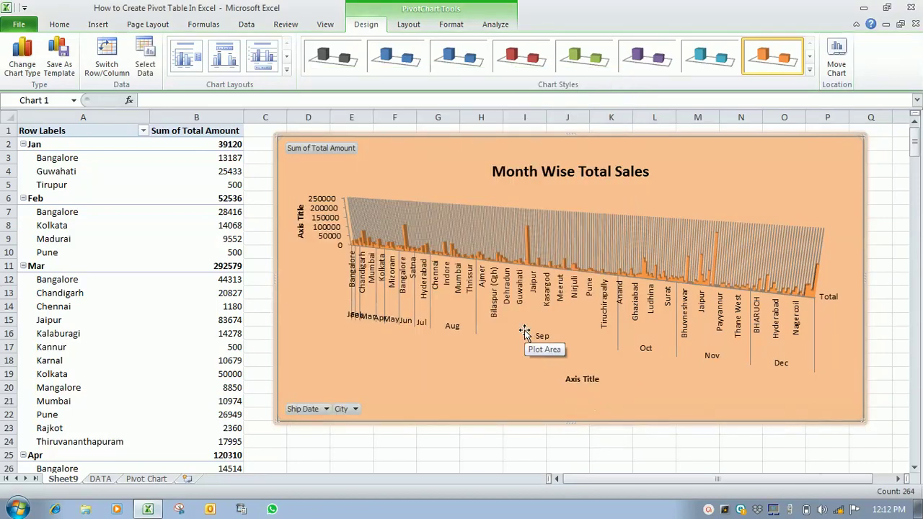
{"action": "left_click", "coordinate": [524, 333]}
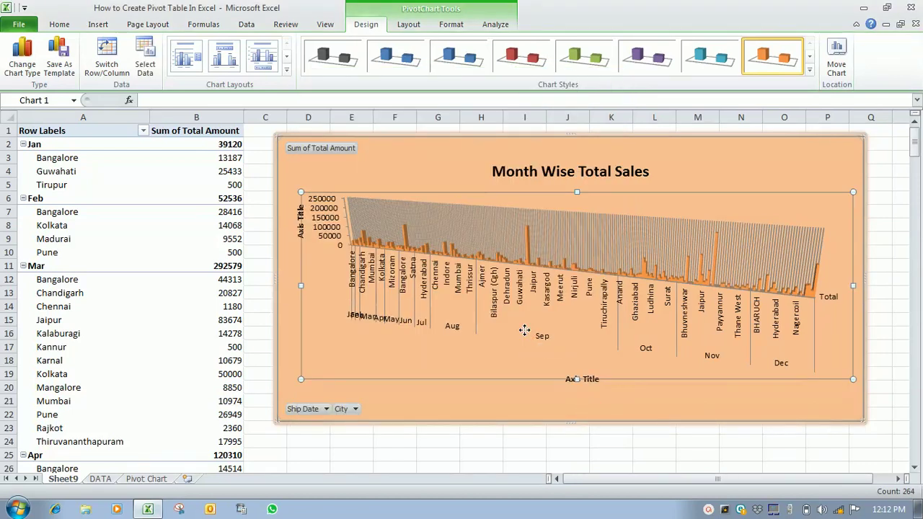
{"action": "right_click", "coordinate": [524, 333]}
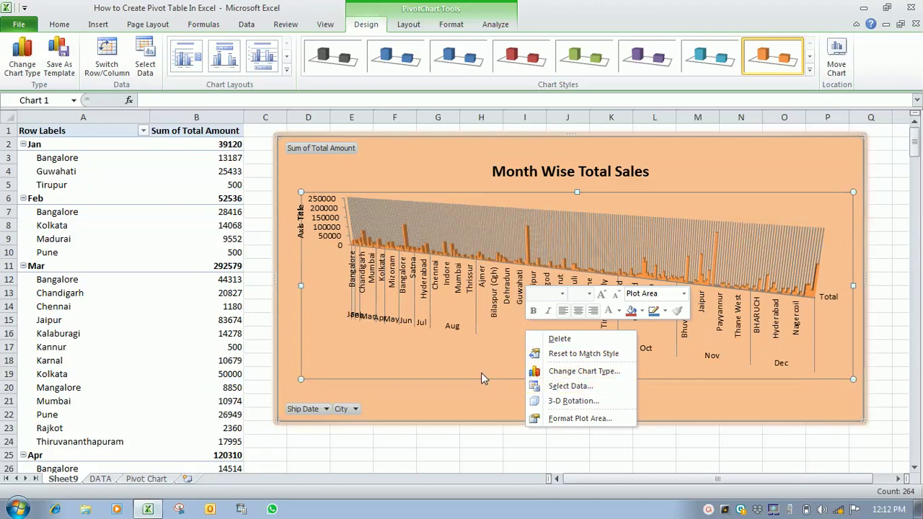
{"action": "left_click", "coordinate": [420, 362]}
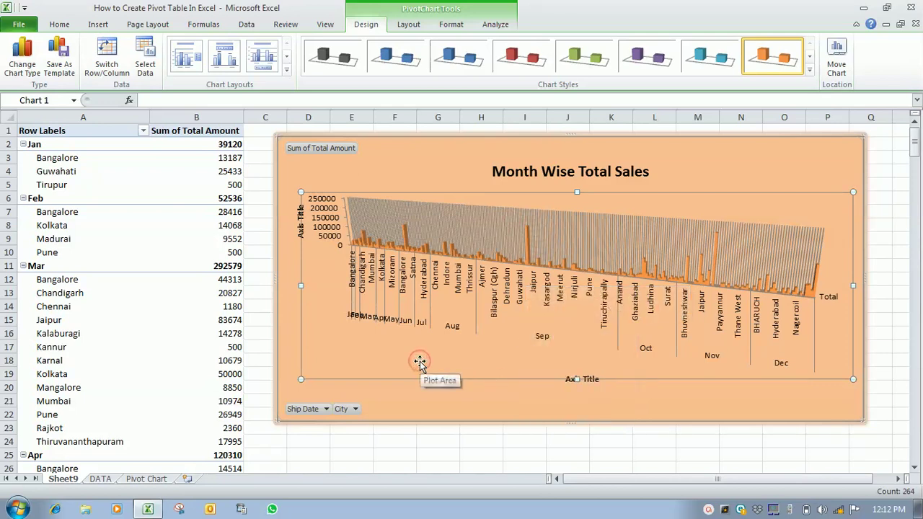
{"action": "right_click", "coordinate": [419, 362]}
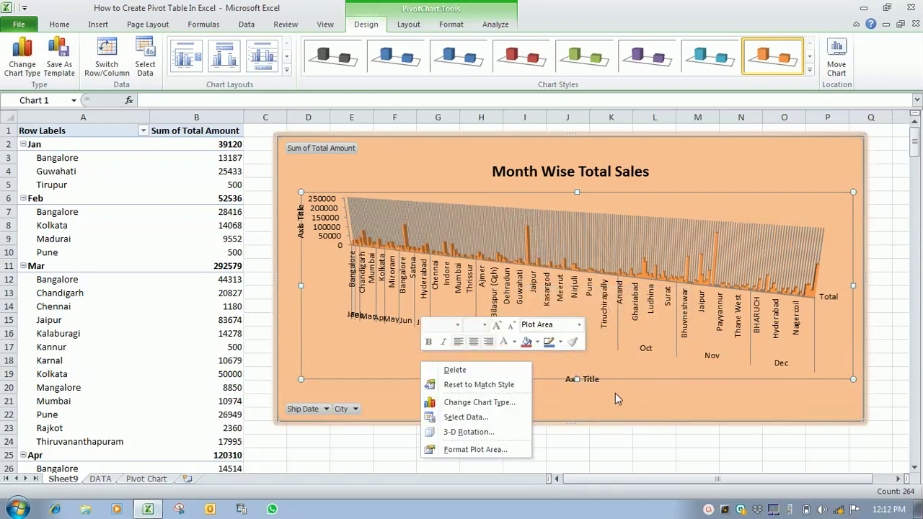
{"action": "left_click", "coordinate": [651, 387]}
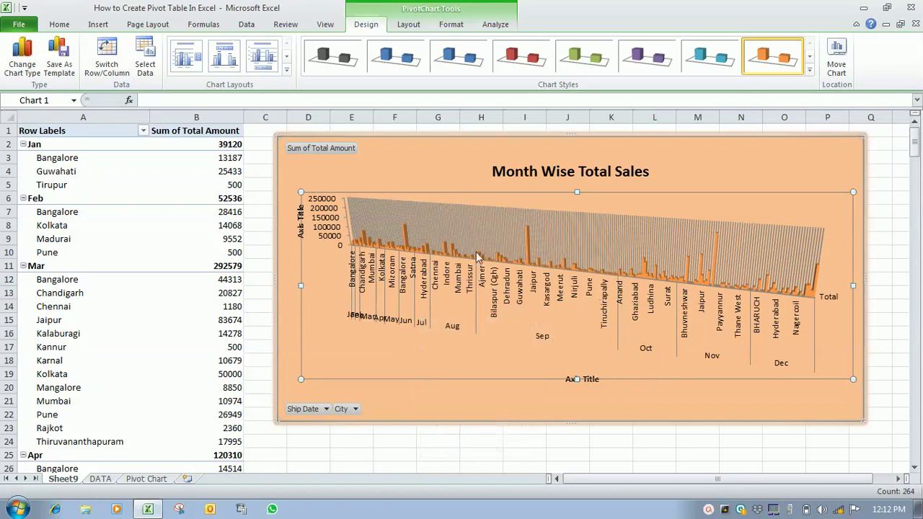
{"action": "left_click", "coordinate": [515, 241]}
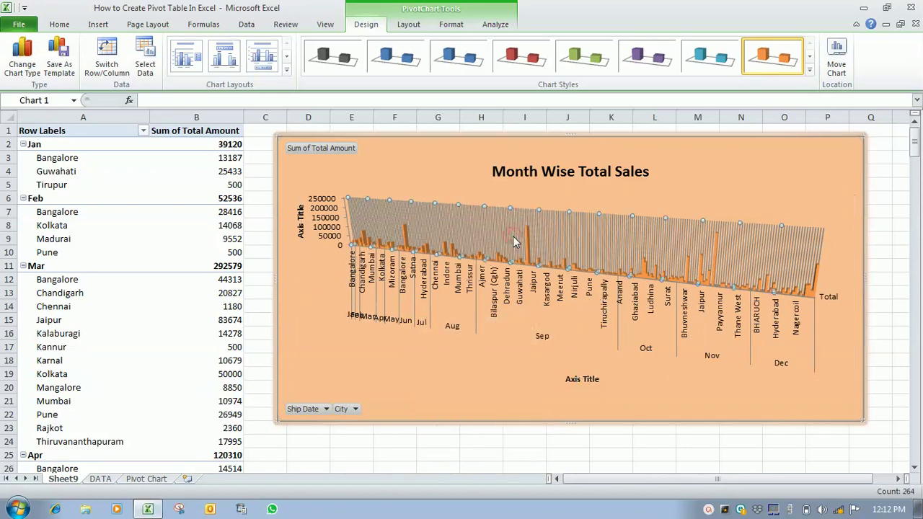
{"action": "right_click", "coordinate": [514, 240]}
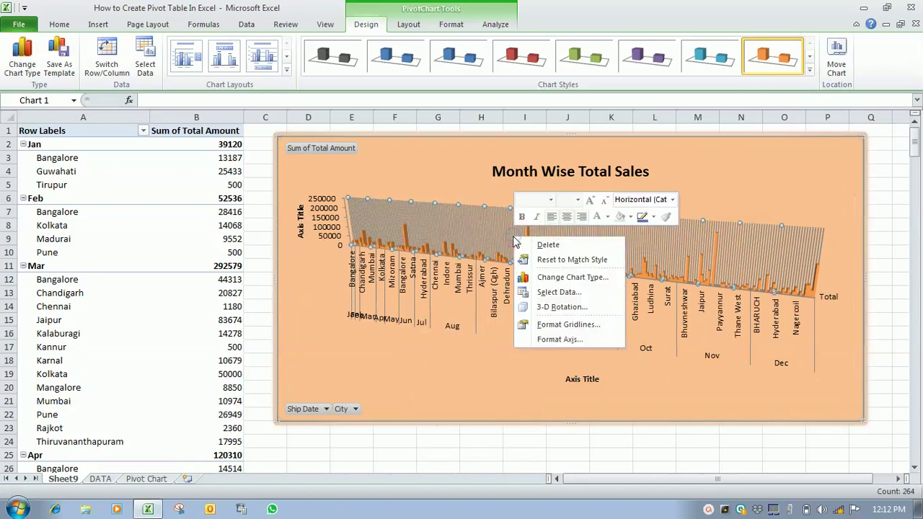
{"action": "left_click", "coordinate": [454, 308]}
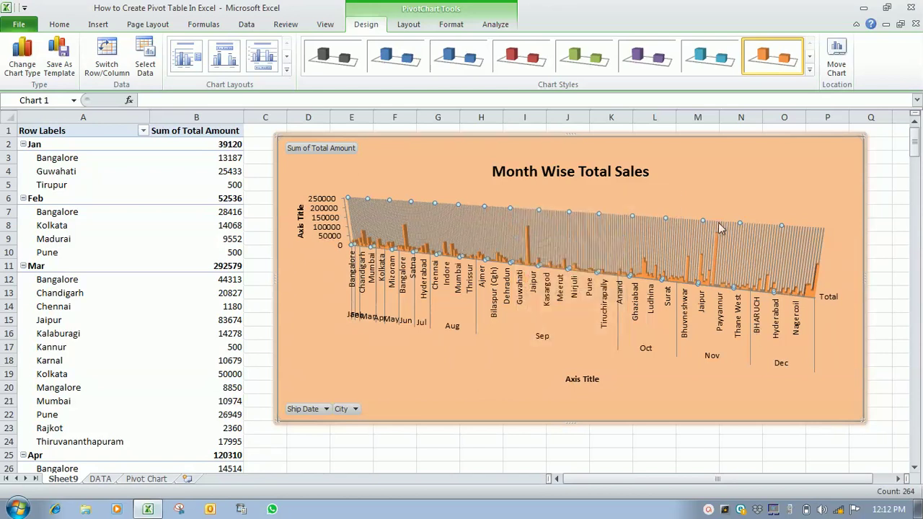
{"action": "left_click", "coordinate": [357, 185]}
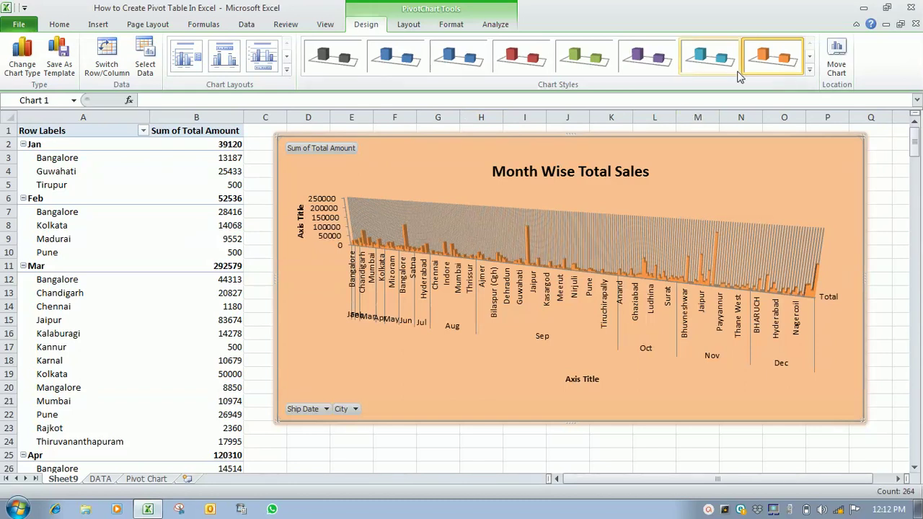
Try the red and black 3-D chart styles, then settle on the orange black-background style.
{"action": "left_click", "coordinate": [809, 77]}
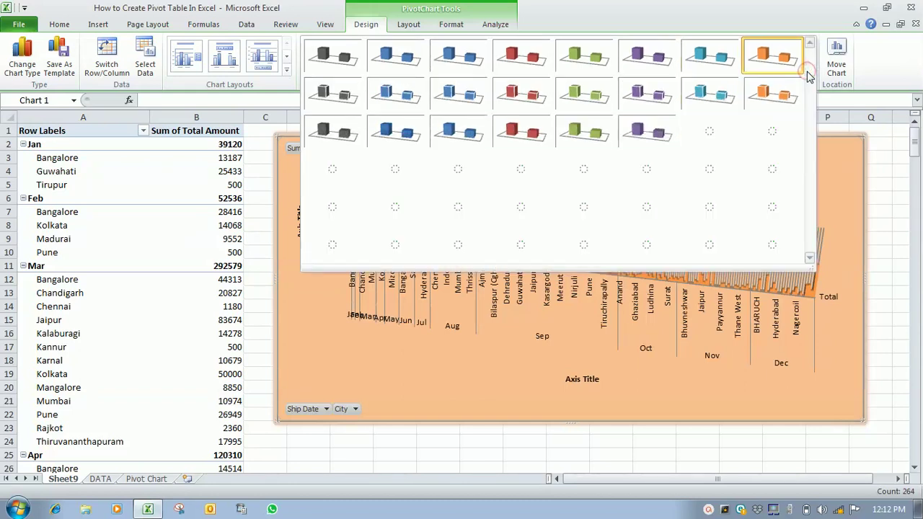
{"action": "left_click", "coordinate": [505, 183]}
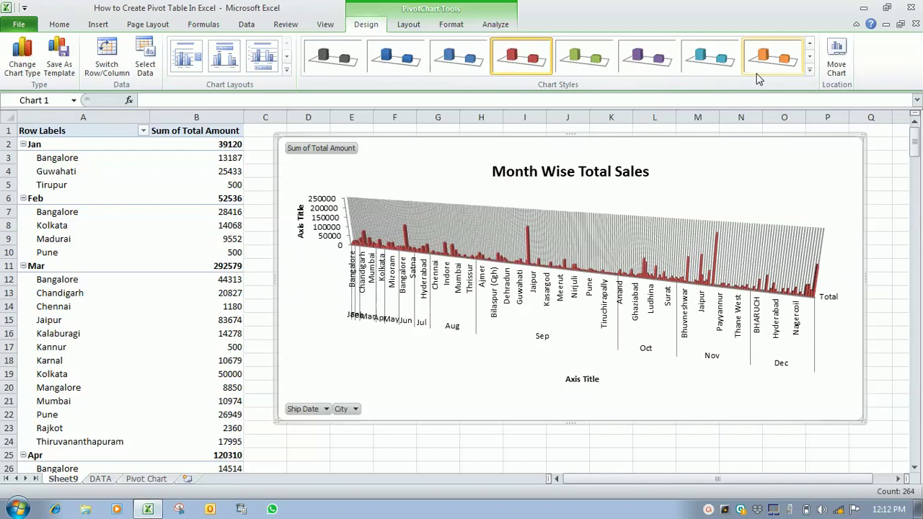
{"action": "left_click", "coordinate": [810, 70]}
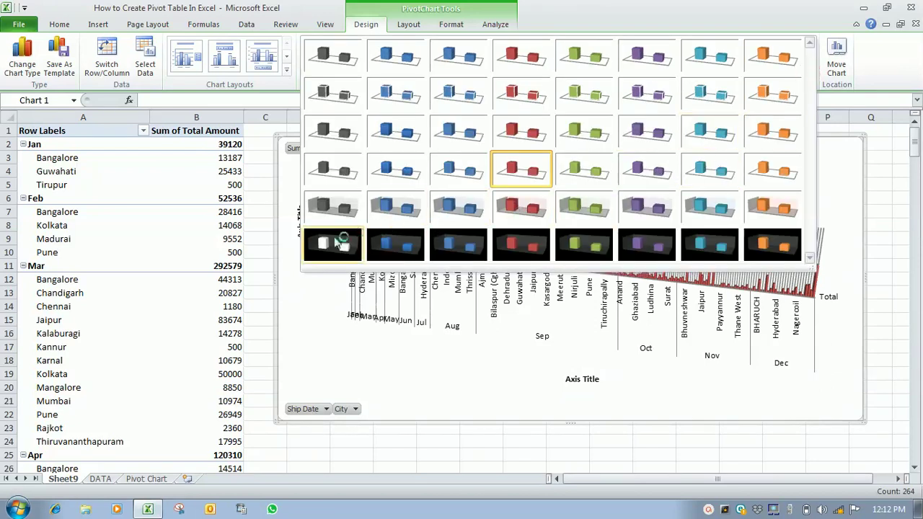
{"action": "left_click", "coordinate": [328, 239]}
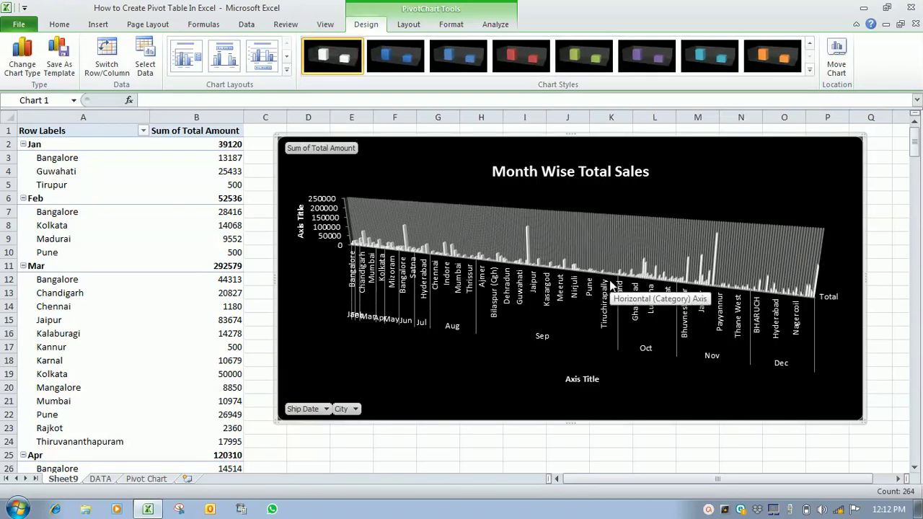
{"action": "left_click", "coordinate": [500, 336]}
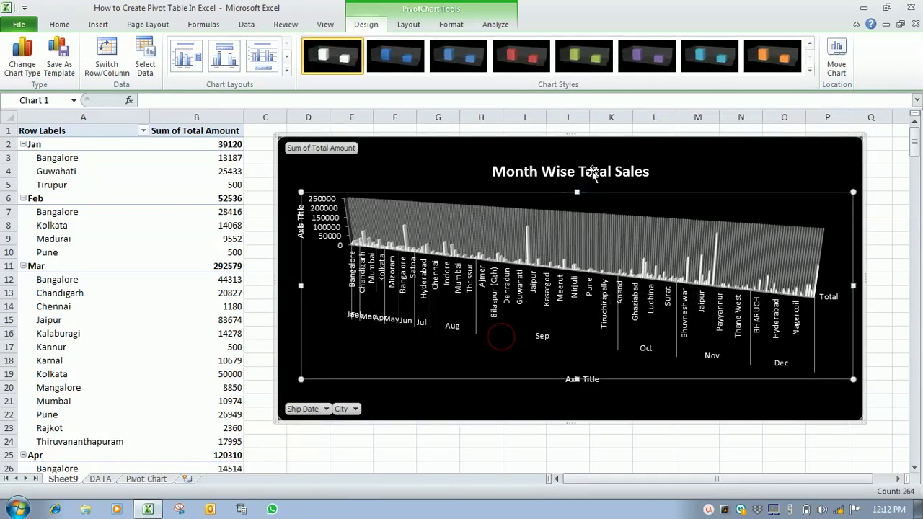
{"action": "left_click", "coordinate": [749, 57]}
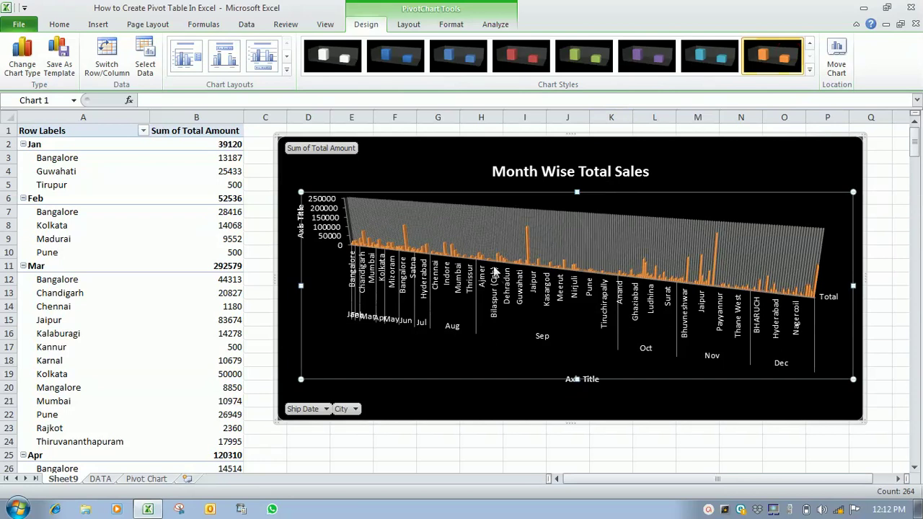
{"action": "right_click", "coordinate": [383, 225]}
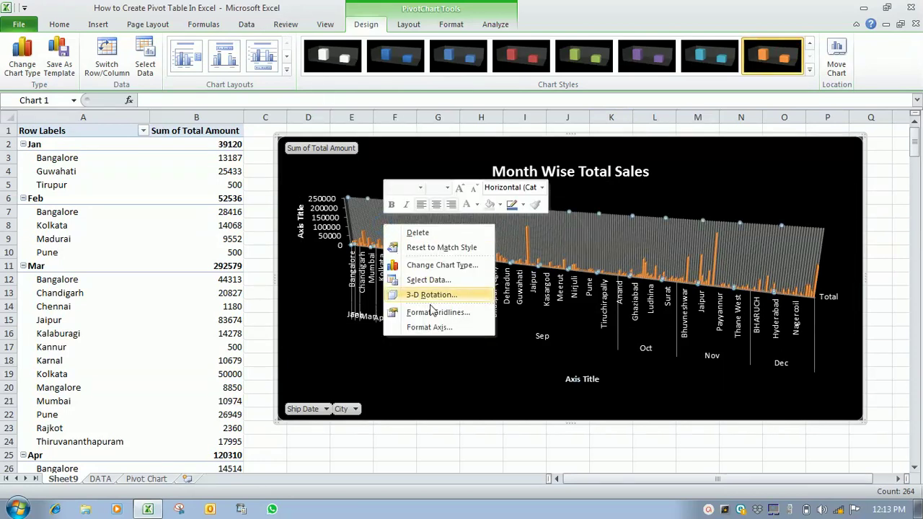
{"action": "left_click", "coordinate": [589, 377]}
{"action": "right_click", "coordinate": [590, 378]}
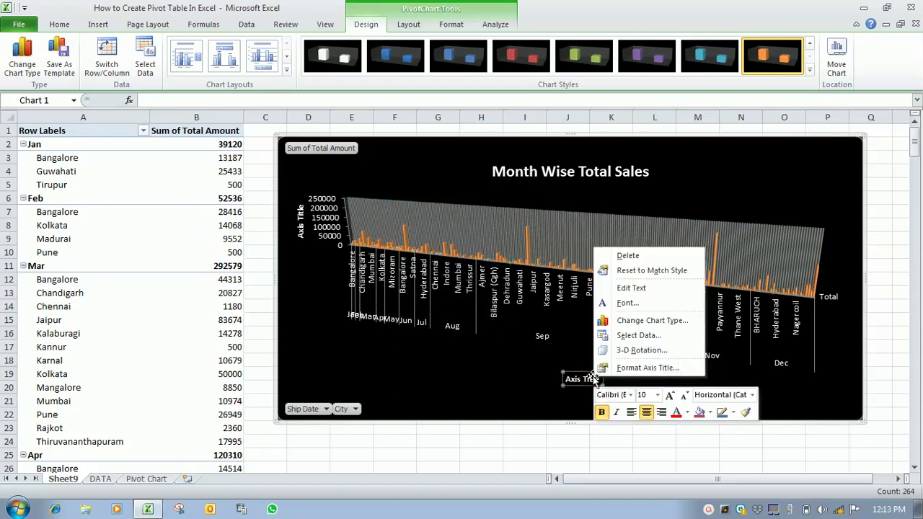
{"action": "left_click", "coordinate": [498, 367]}
{"action": "right_click", "coordinate": [499, 370]}
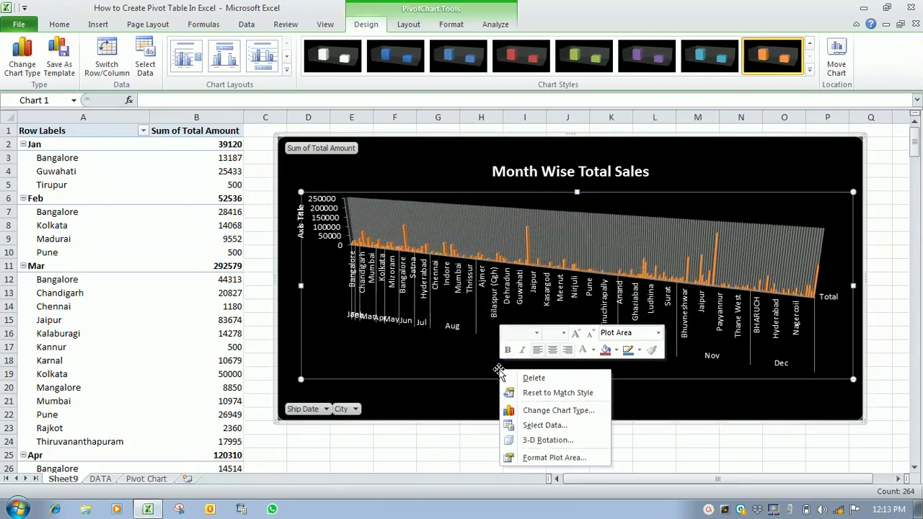
{"action": "left_click", "coordinate": [414, 343]}
{"action": "right_click", "coordinate": [413, 342]}
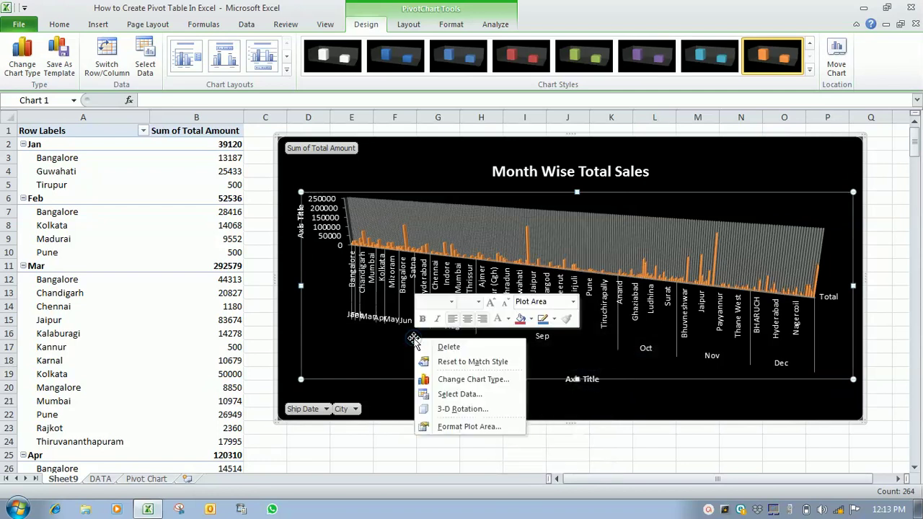
{"action": "left_click", "coordinate": [706, 290]}
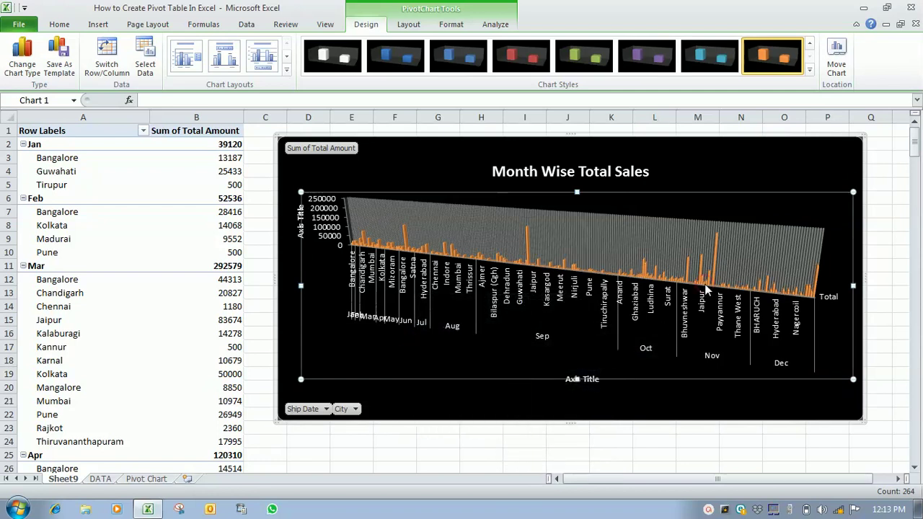
{"action": "right_click", "coordinate": [705, 290]}
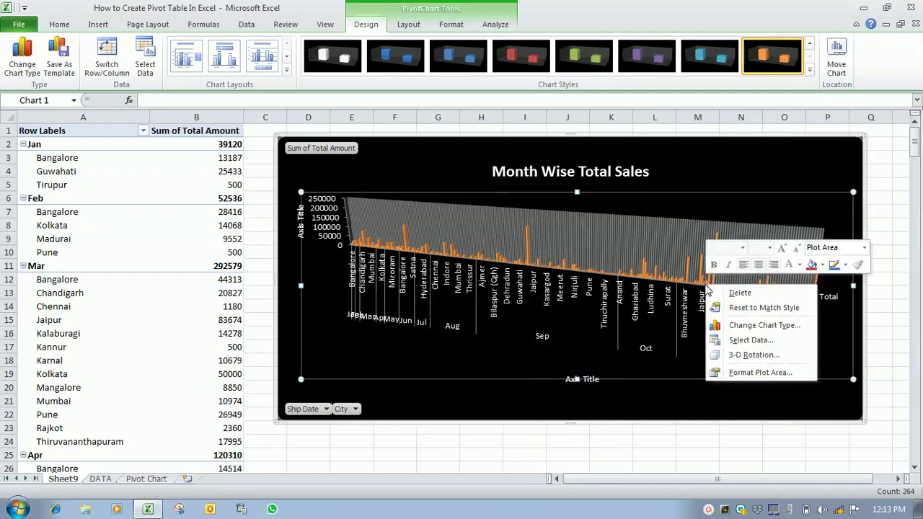
{"action": "left_click", "coordinate": [596, 252]}
{"action": "right_click", "coordinate": [596, 255]}
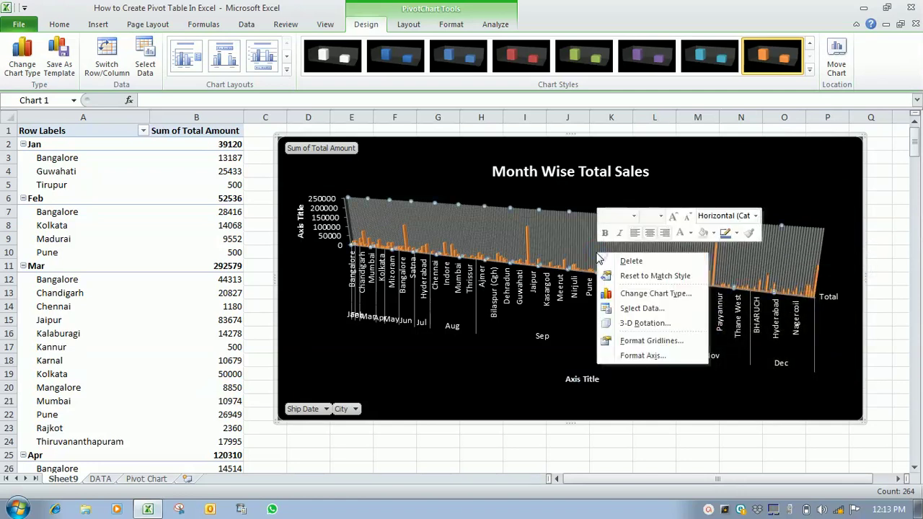
{"action": "right_click", "coordinate": [479, 237]}
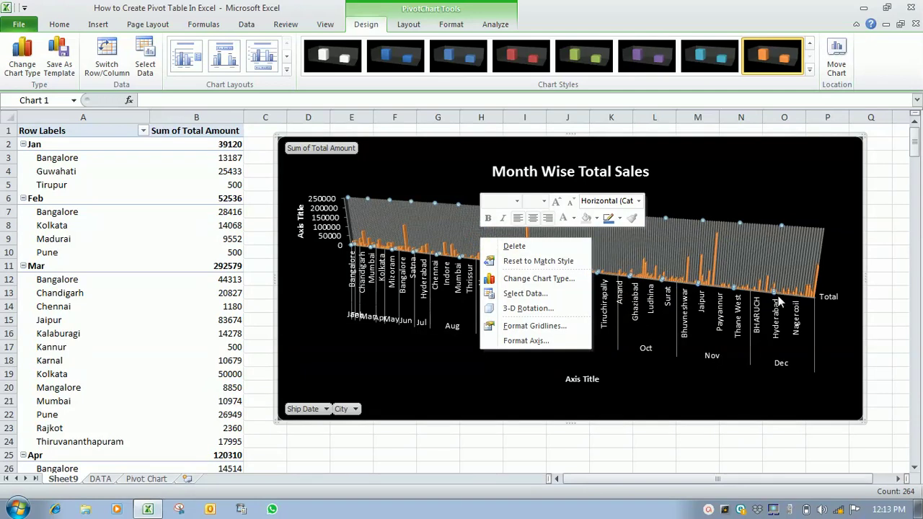
{"action": "left_click", "coordinate": [761, 226]}
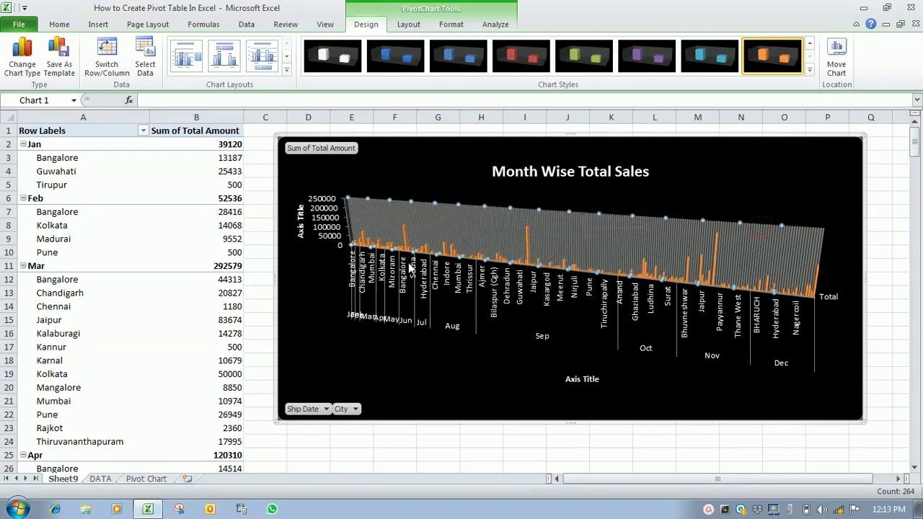
{"action": "right_click", "coordinate": [318, 220]}
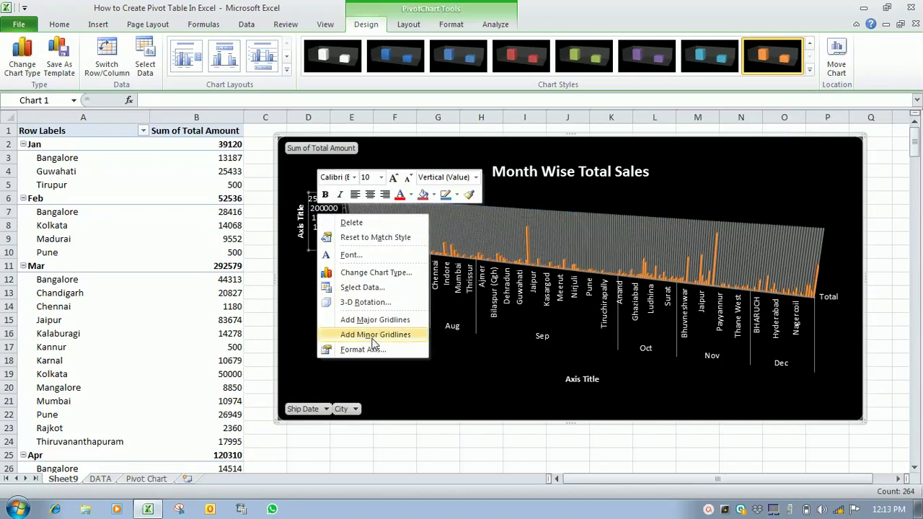
{"action": "left_click", "coordinate": [518, 306]}
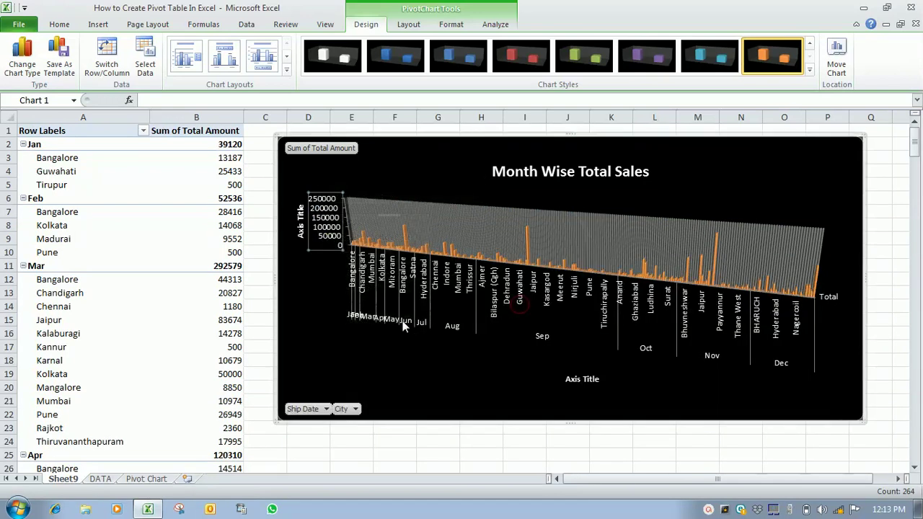
{"action": "left_click", "coordinate": [364, 340]}
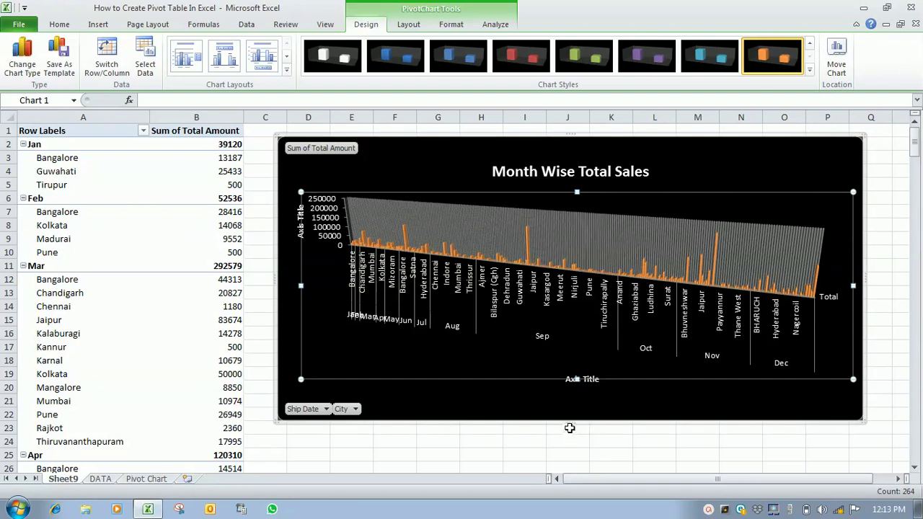
{"action": "left_click_drag", "start_coordinate": [569, 424], "coordinate": [574, 470]}
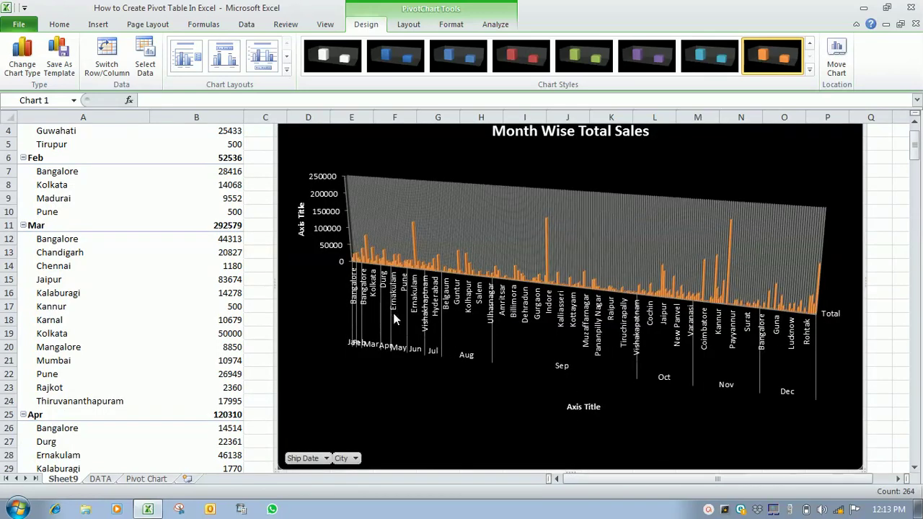
Change the chart type to 3-D cone column after trying the cylinder and stacked subtypes.
{"action": "right_click", "coordinate": [375, 292]}
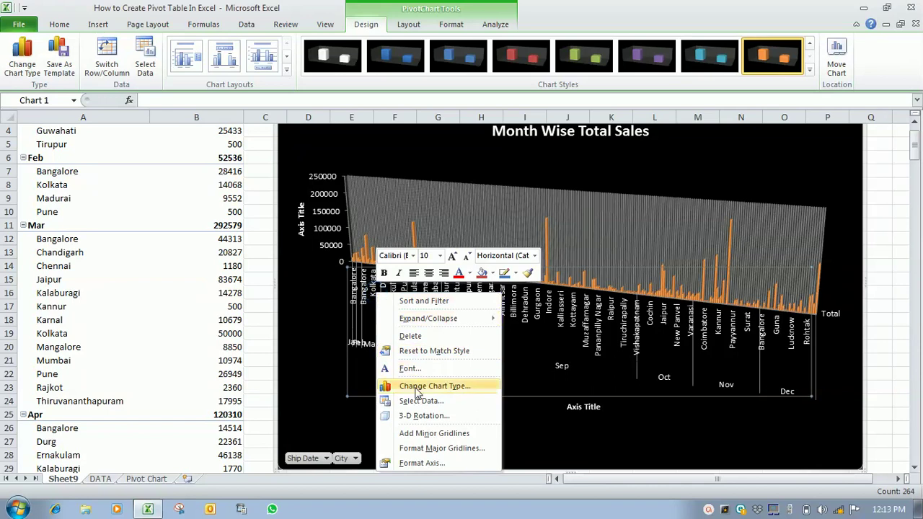
{"action": "left_click", "coordinate": [417, 388]}
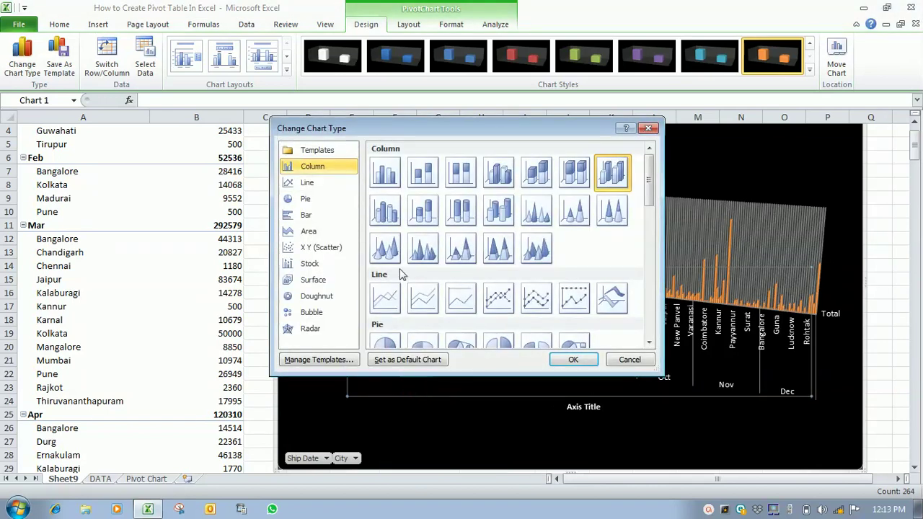
{"action": "left_click", "coordinate": [397, 217]}
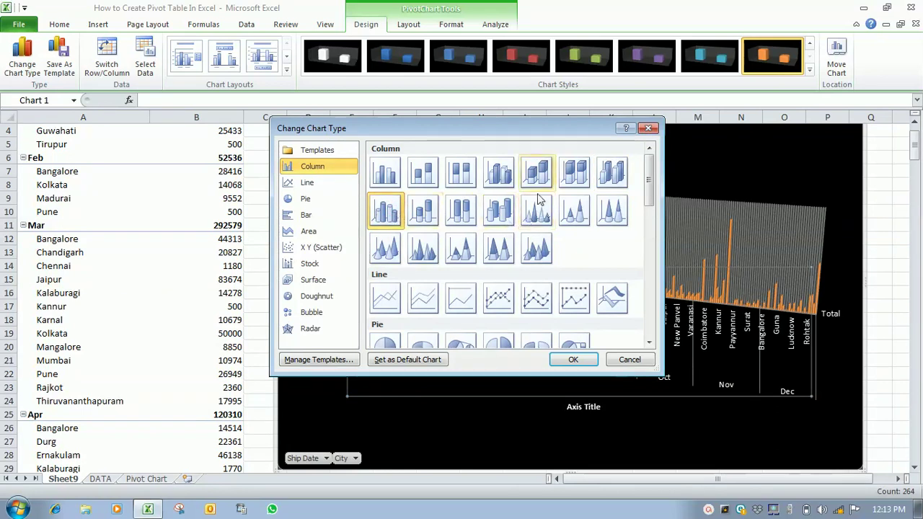
{"action": "left_click", "coordinate": [531, 173]}
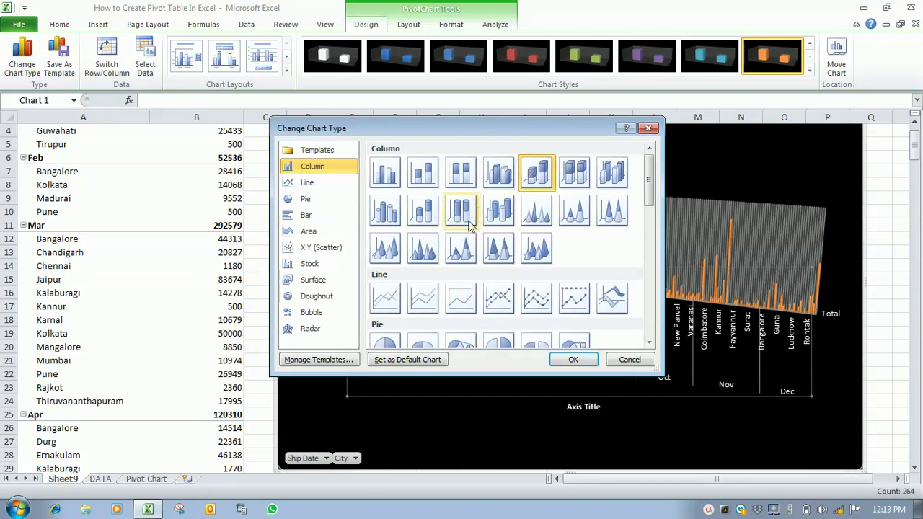
{"action": "left_click", "coordinate": [460, 249]}
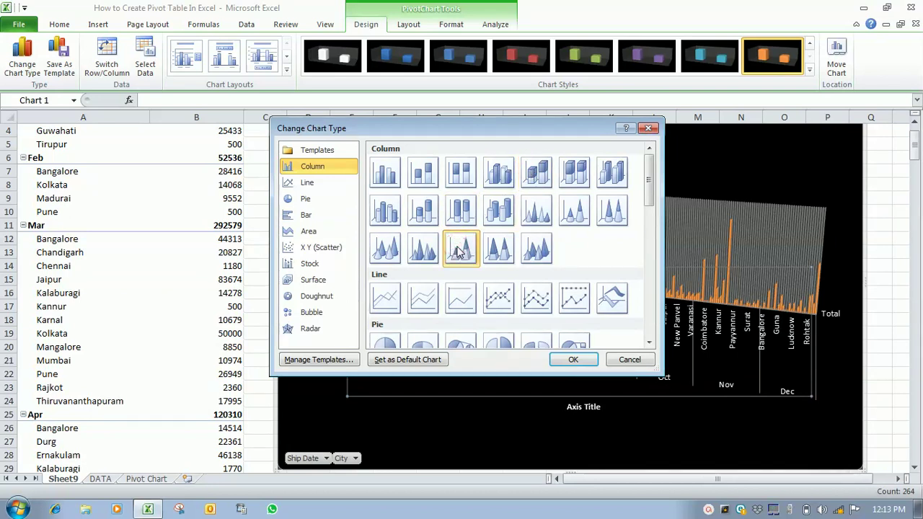
{"action": "left_click", "coordinate": [573, 359]}
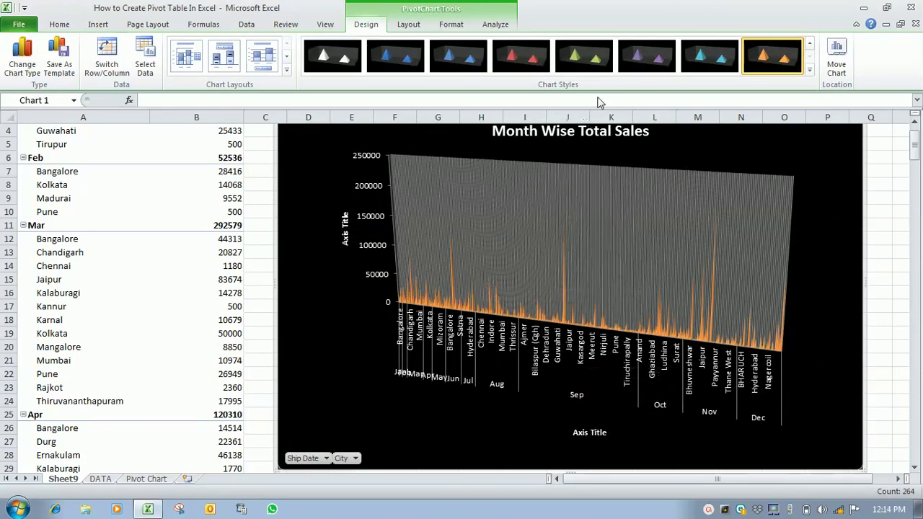
Try the purple, blue and orange chart styles, then apply the first white style.
{"action": "left_click", "coordinate": [637, 57]}
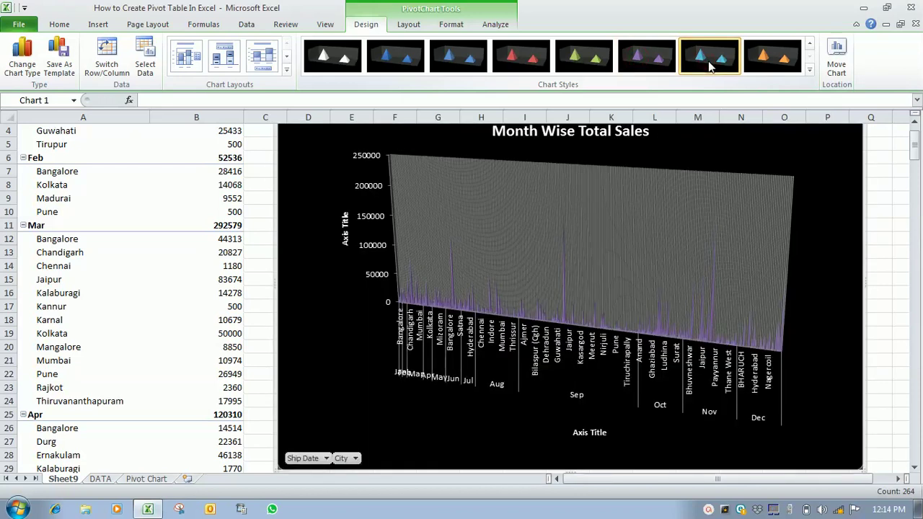
{"action": "left_click", "coordinate": [710, 65]}
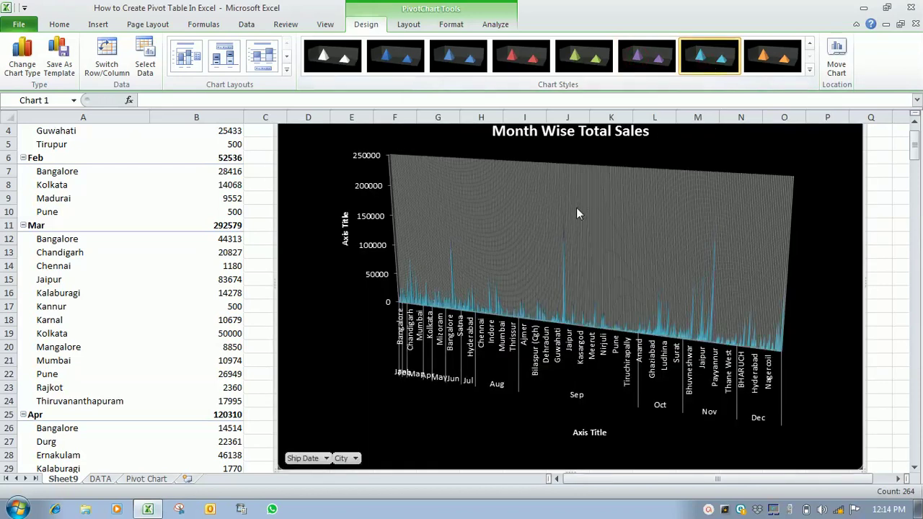
{"action": "left_click", "coordinate": [758, 49]}
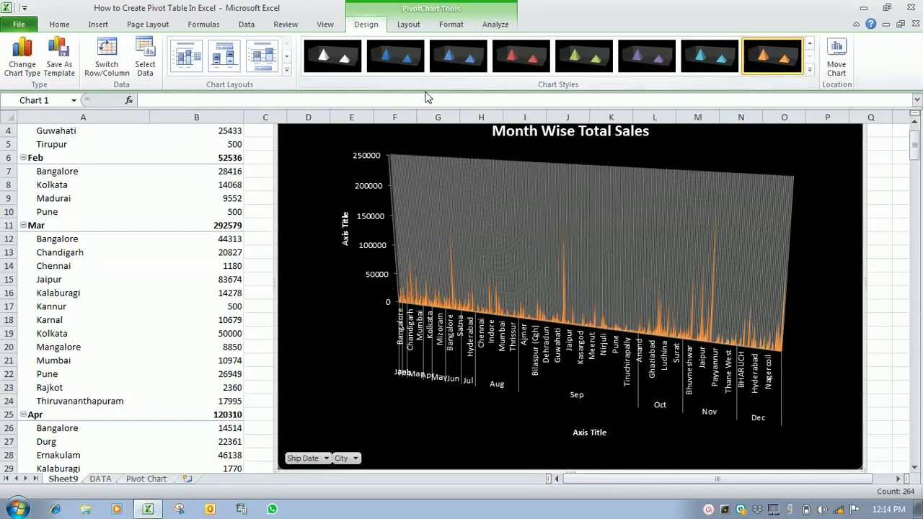
{"action": "left_click", "coordinate": [333, 57]}
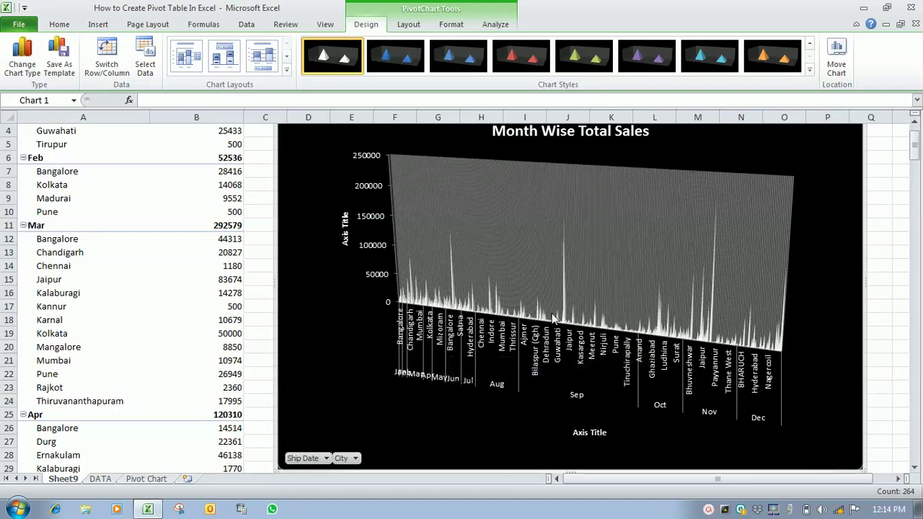
{"action": "mouse_move", "coordinate": [712, 377]}
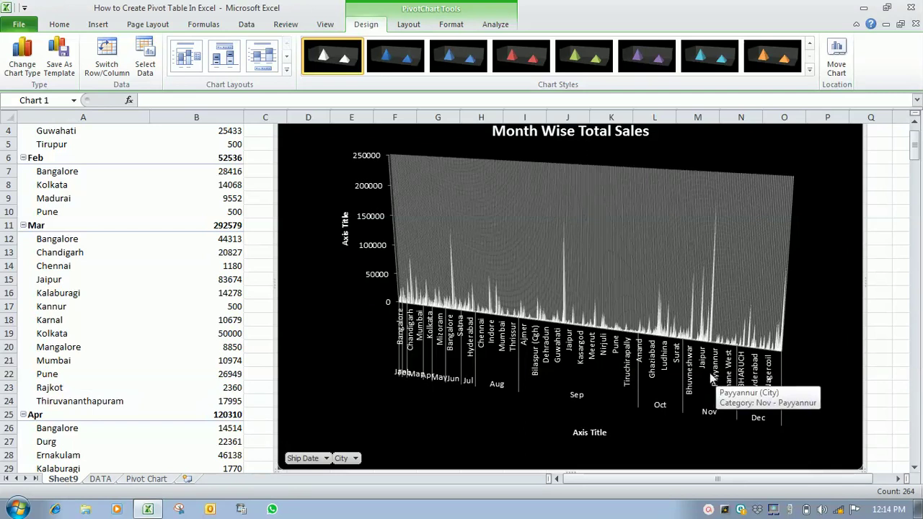
Inspect the plot area and category axis context menus without changing anything.
{"action": "right_click", "coordinate": [539, 394]}
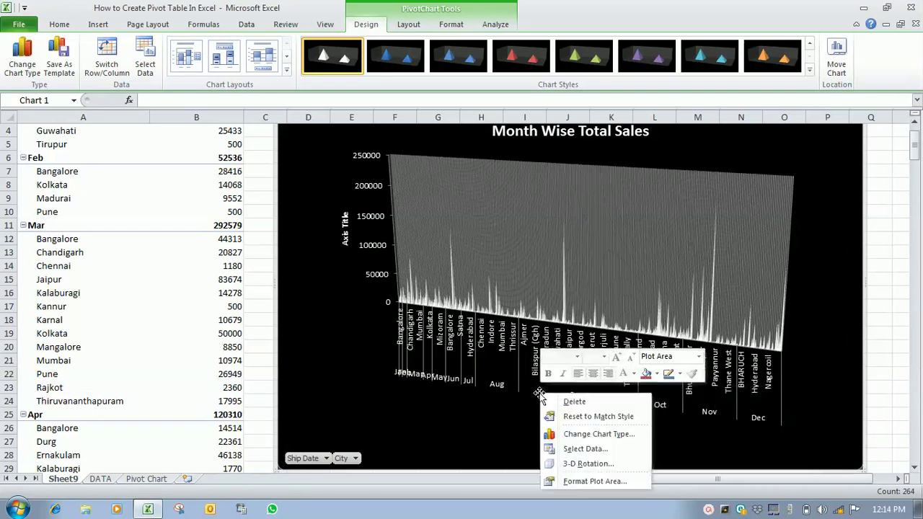
{"action": "key", "text": "Escape"}
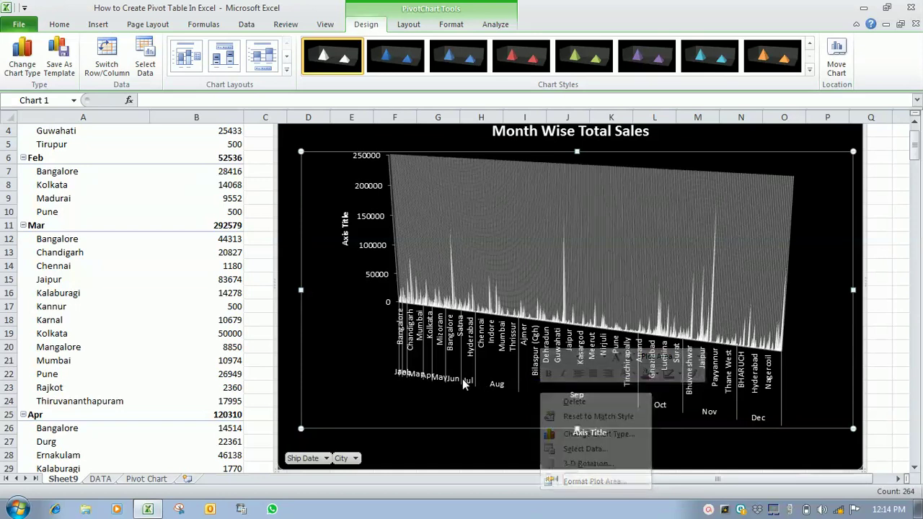
{"action": "right_click", "coordinate": [534, 371]}
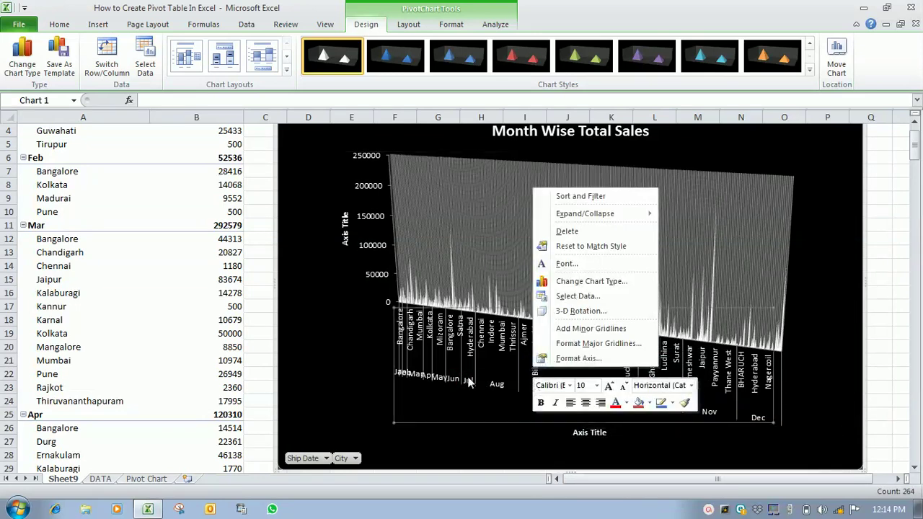
{"action": "key", "text": "Escape"}
{"action": "left_click", "coordinate": [341, 327]}
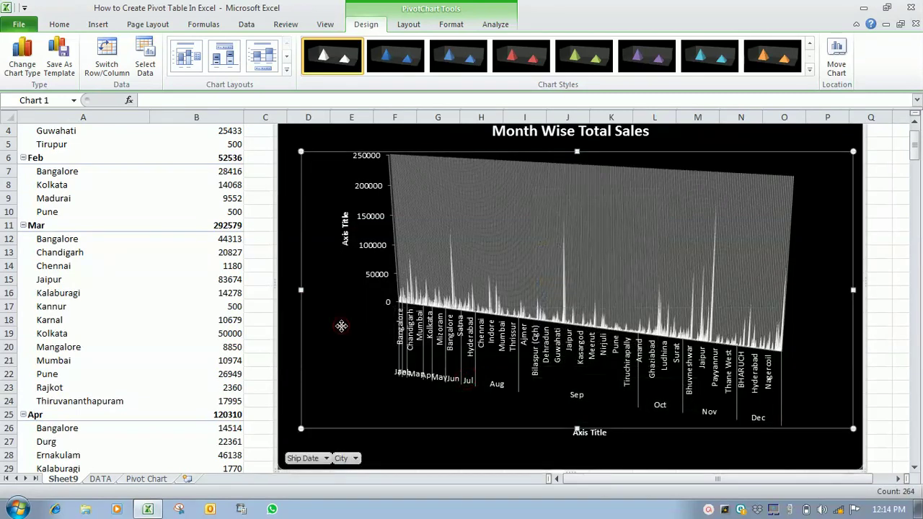
{"action": "right_click", "coordinate": [341, 327]}
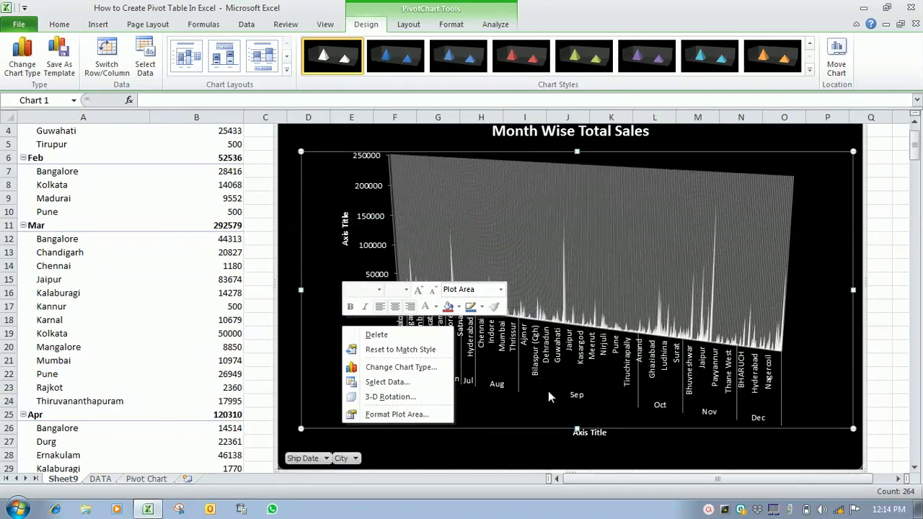
{"action": "key", "text": "Escape"}
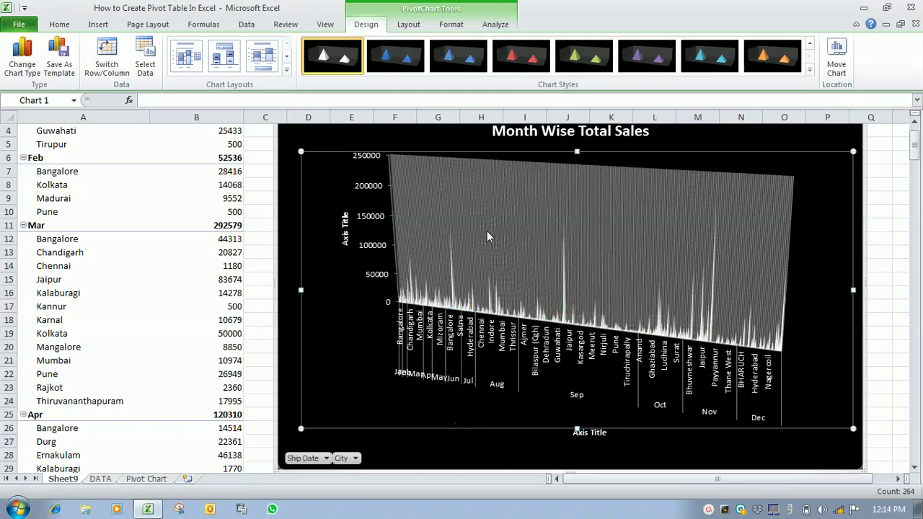
Show the PivotTable field list from the chart area's context menu.
{"action": "right_click", "coordinate": [487, 231]}
{"action": "left_click", "coordinate": [691, 281]}
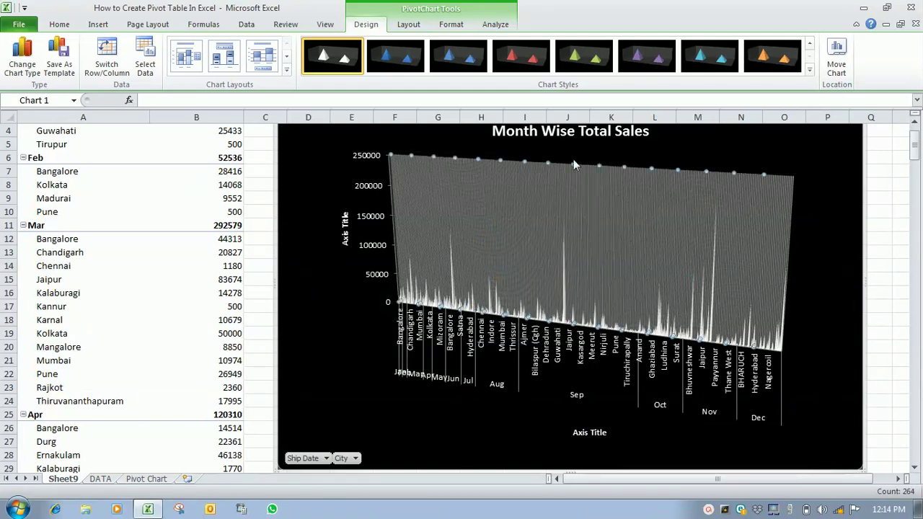
{"action": "right_click", "coordinate": [550, 148]}
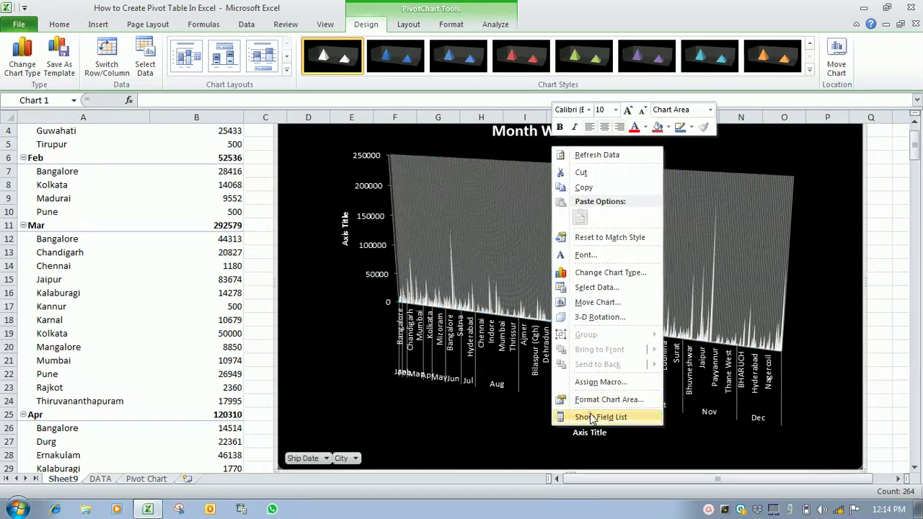
{"action": "left_click", "coordinate": [590, 416]}
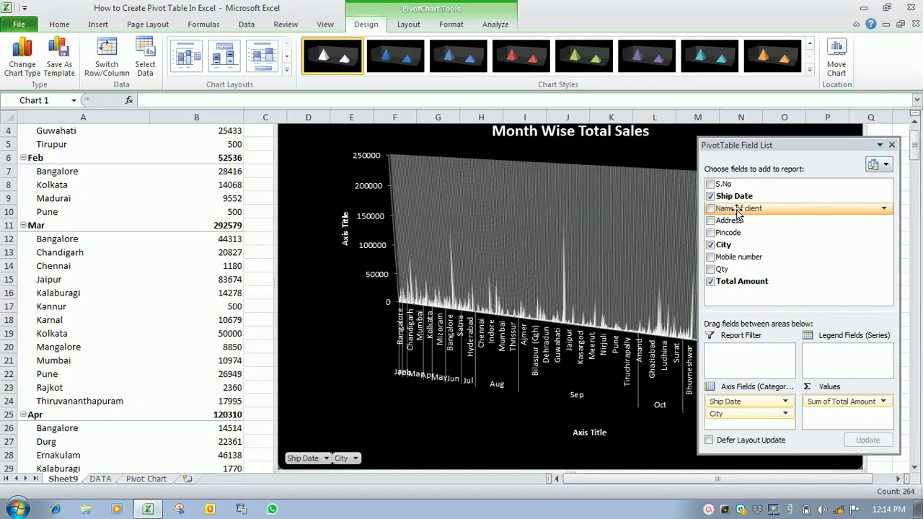
Replace Total Amount with Count of Qty in Values, then close the field list.
{"action": "left_click", "coordinate": [710, 282]}
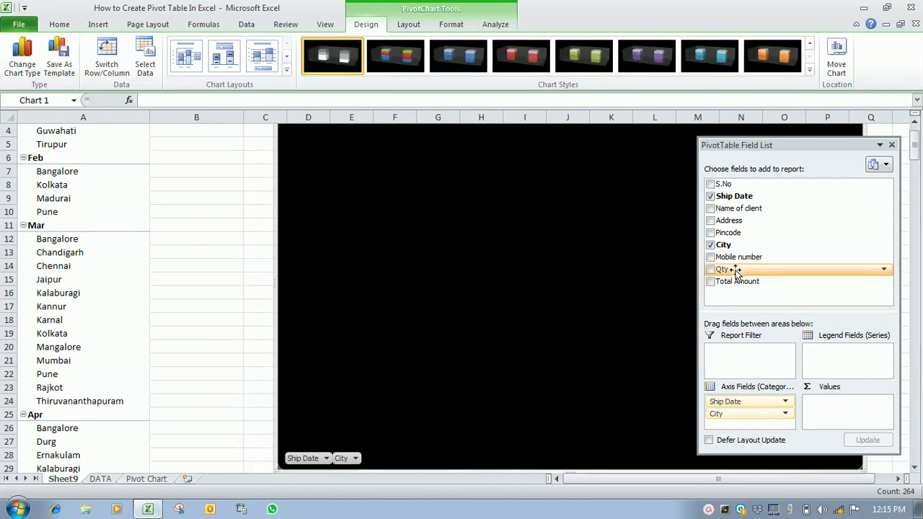
{"action": "left_click_drag", "start_coordinate": [735, 271], "coordinate": [742, 415]}
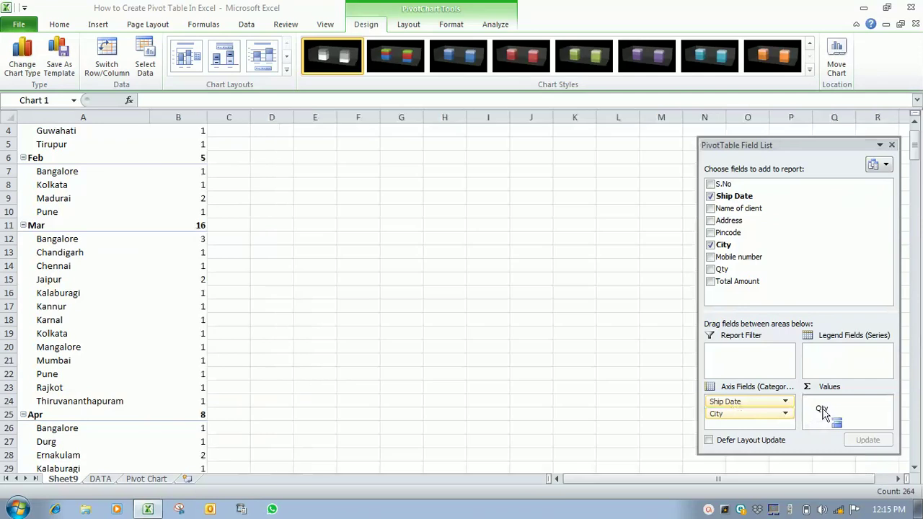
{"action": "left_click_drag", "start_coordinate": [742, 415], "coordinate": [823, 412]}
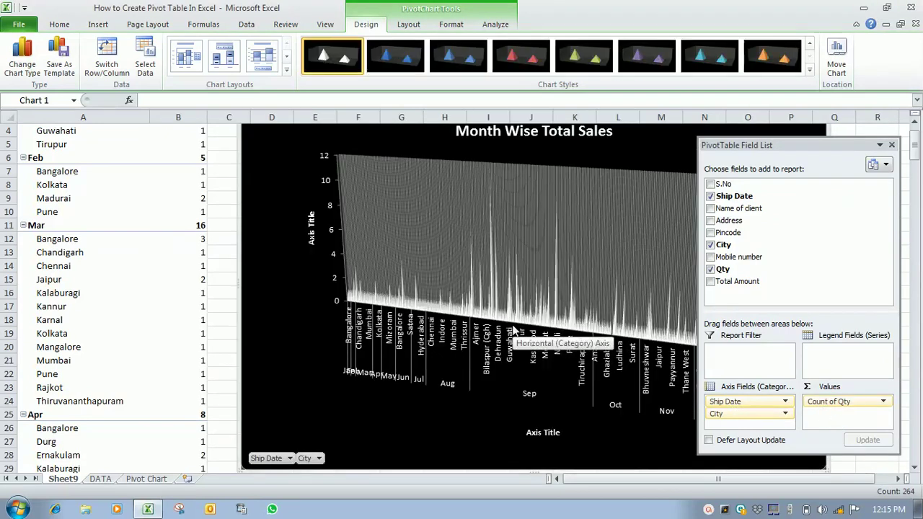
{"action": "left_click", "coordinate": [893, 146]}
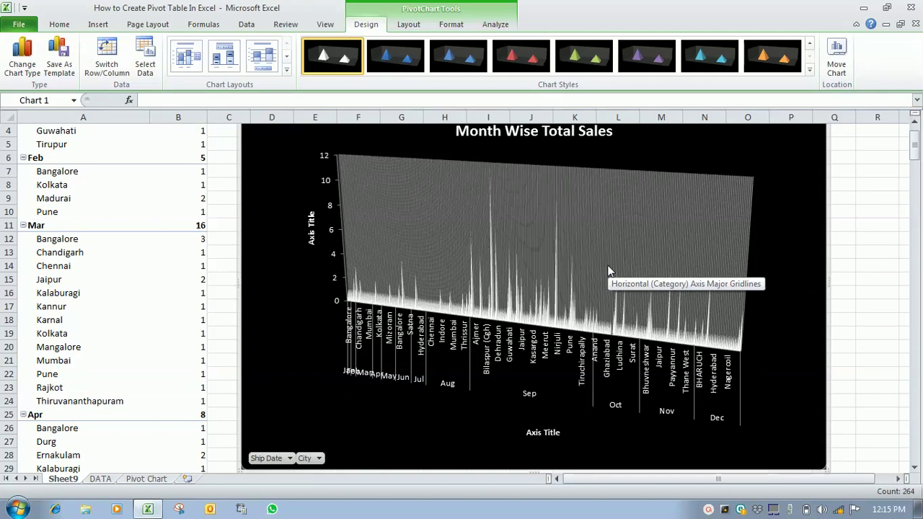
{"action": "left_click", "coordinate": [420, 295]}
{"action": "right_click", "coordinate": [420, 296]}
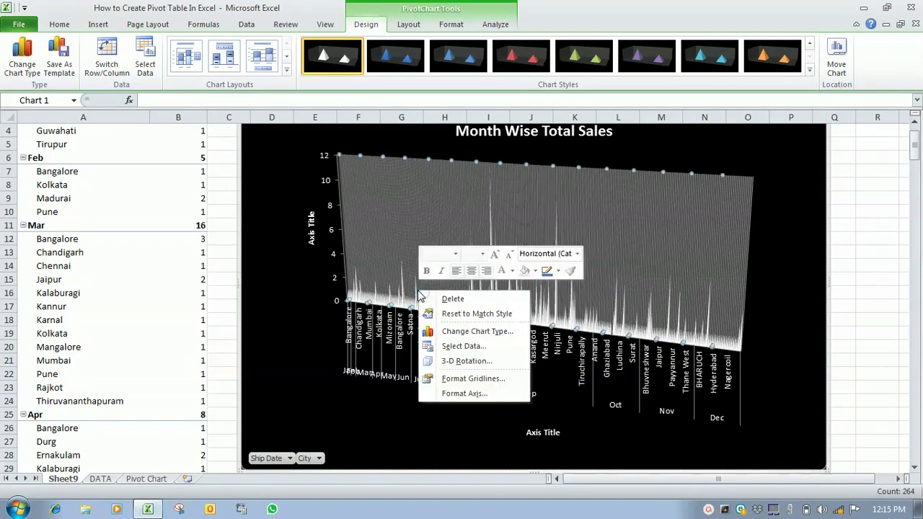
{"action": "right_click", "coordinate": [369, 306]}
{"action": "left_click", "coordinate": [610, 367]}
{"action": "right_click", "coordinate": [609, 368]}
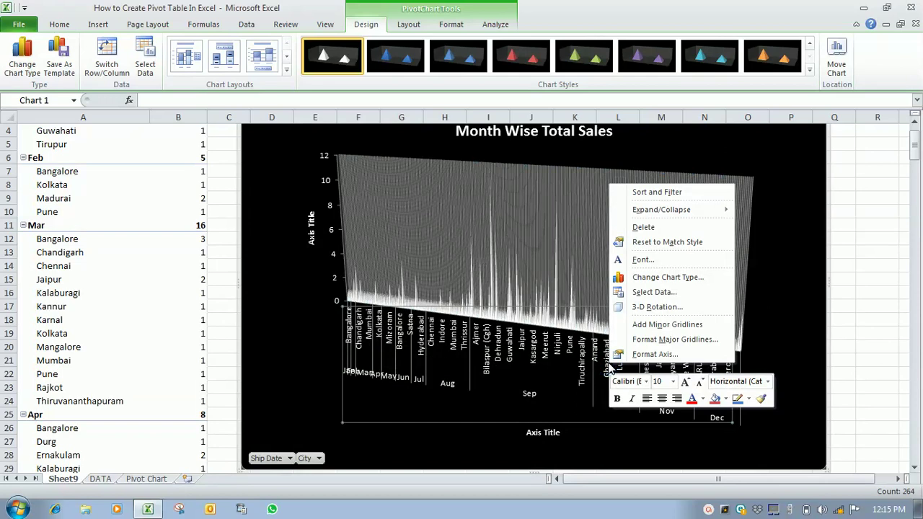
{"action": "left_click", "coordinate": [501, 282]}
{"action": "right_click", "coordinate": [503, 287]}
{"action": "left_click", "coordinate": [391, 228]}
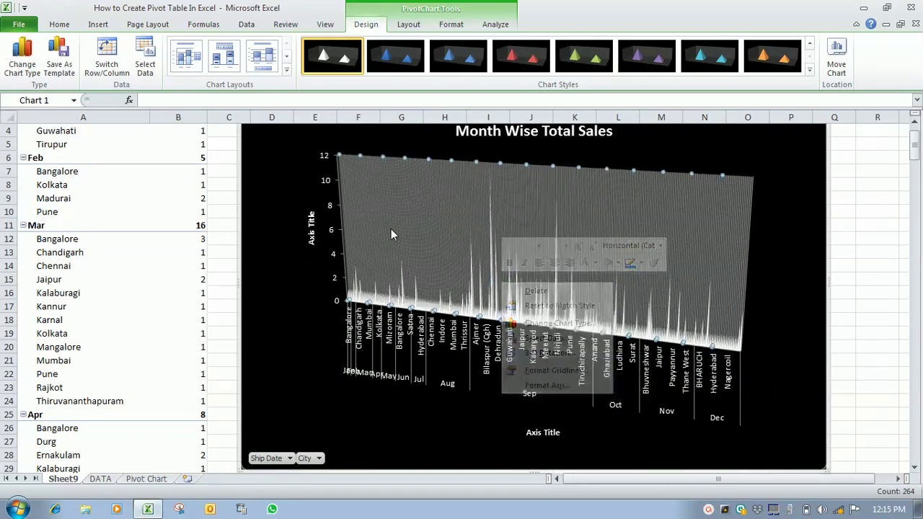
{"action": "left_click", "coordinate": [577, 197]}
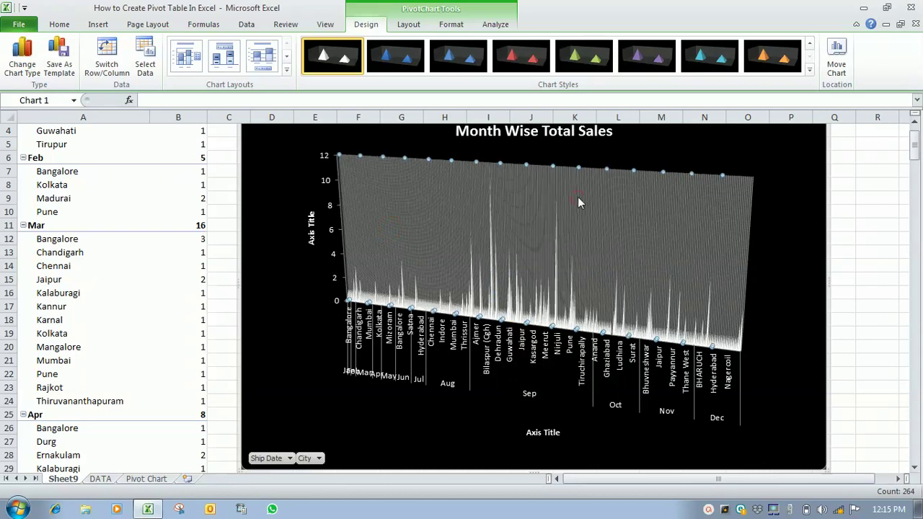
{"action": "right_click", "coordinate": [504, 431]}
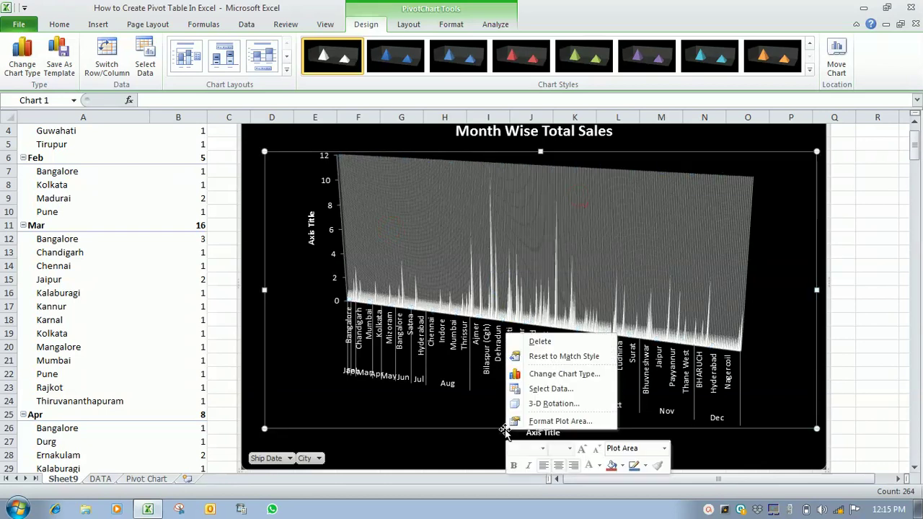
{"action": "left_click", "coordinate": [433, 393]}
{"action": "right_click", "coordinate": [432, 390]}
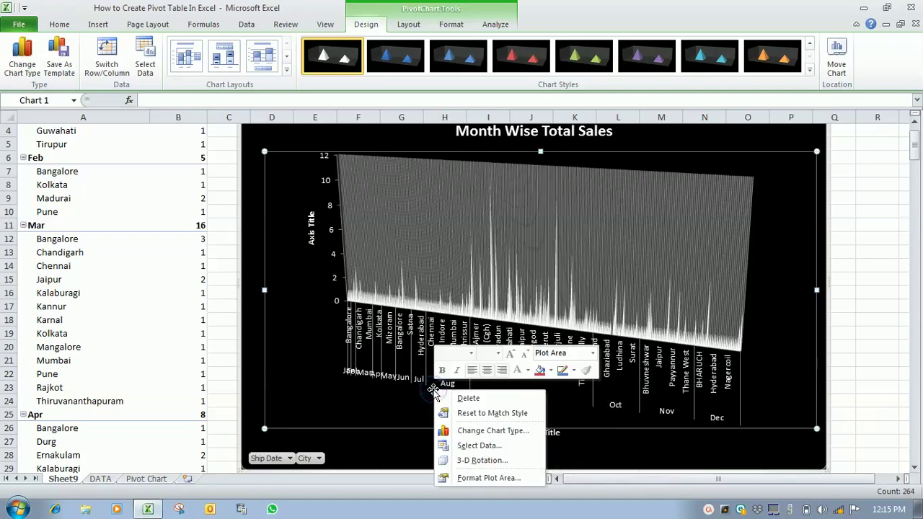
{"action": "left_click", "coordinate": [424, 334]}
{"action": "right_click", "coordinate": [425, 334]}
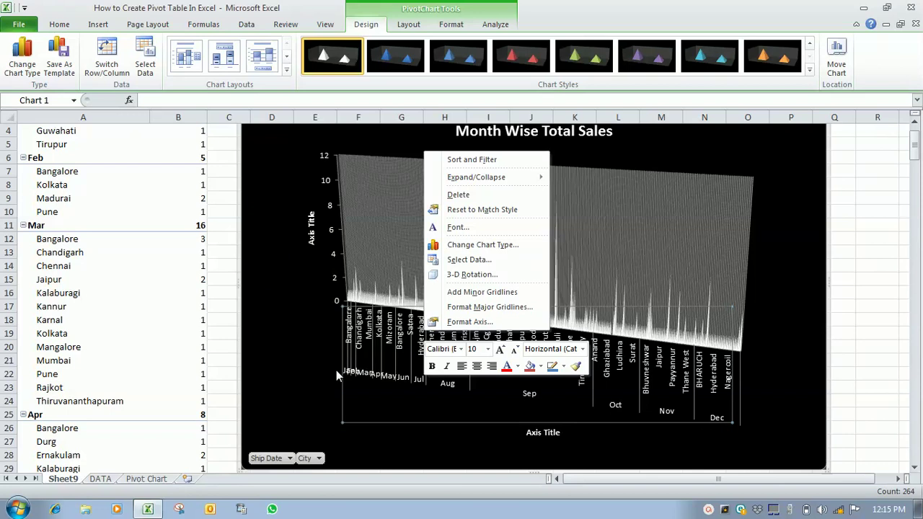
{"action": "left_click", "coordinate": [302, 368]}
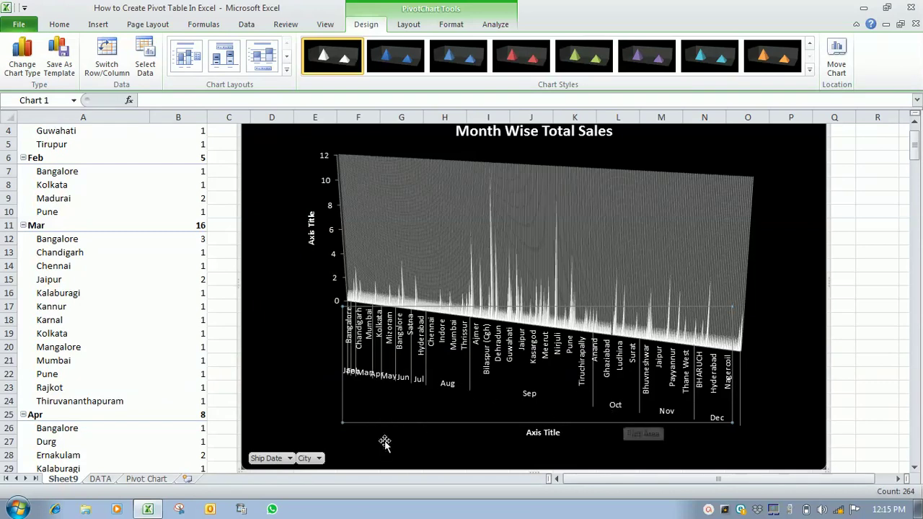
Filter the chart's City field to show only Agra.
{"action": "left_click", "coordinate": [304, 458]}
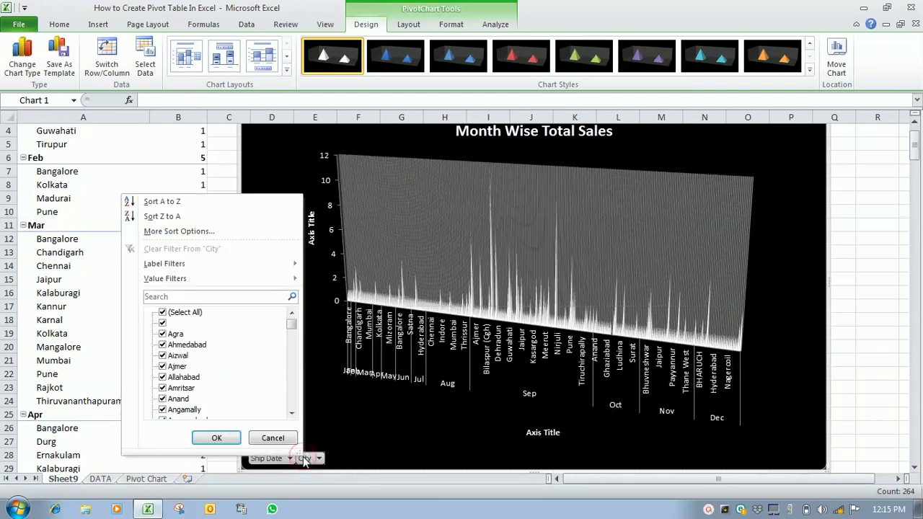
{"action": "left_click", "coordinate": [158, 315]}
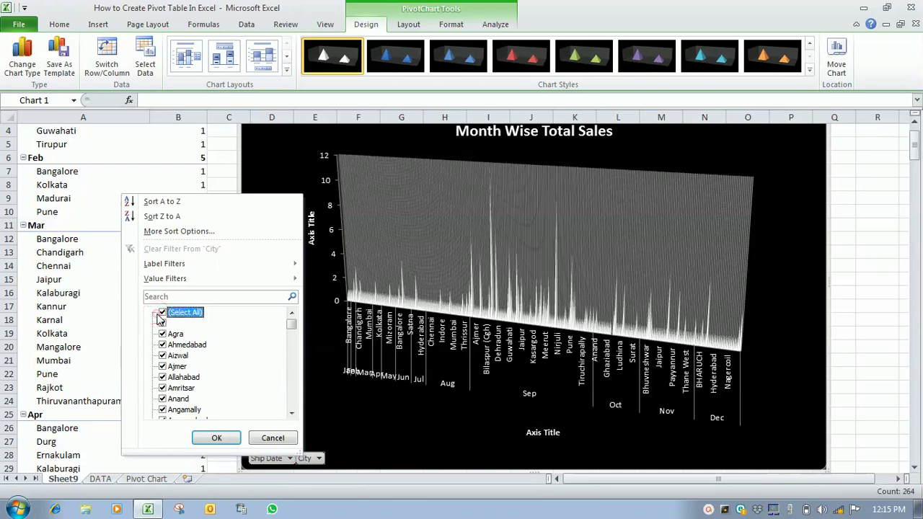
{"action": "left_click", "coordinate": [160, 315]}
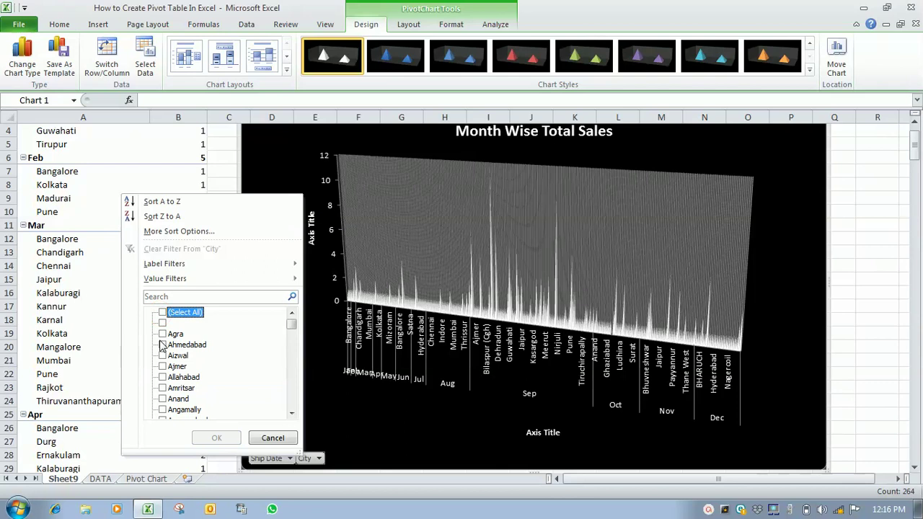
{"action": "left_click", "coordinate": [162, 334]}
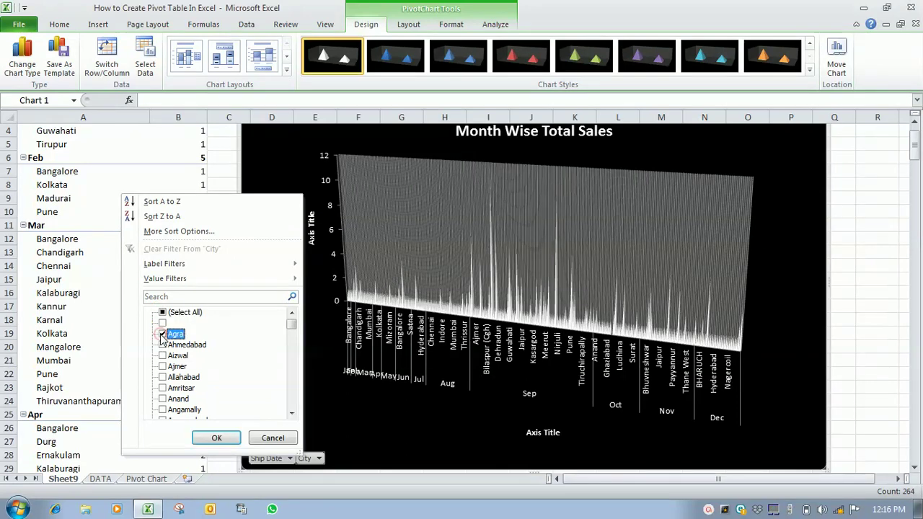
{"action": "left_click", "coordinate": [217, 435]}
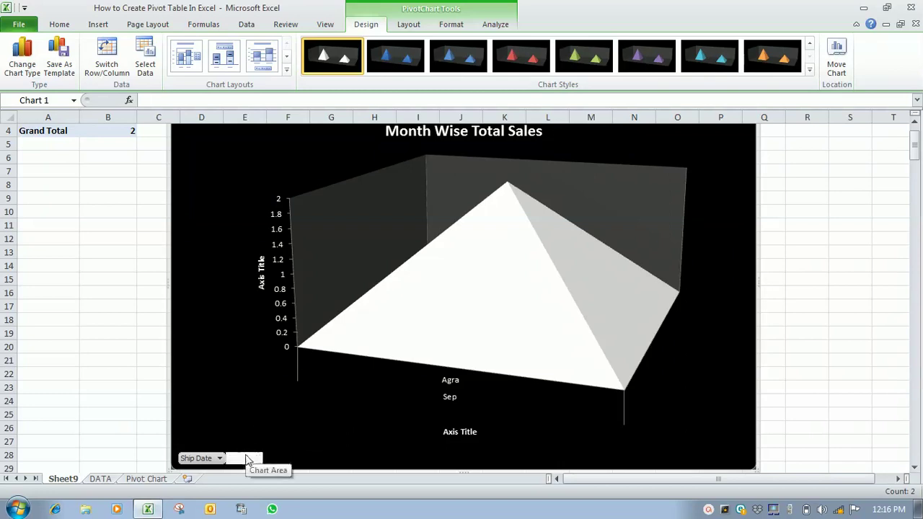
Reselect every city in the City filter so all cities are plotted.
{"action": "left_click", "coordinate": [249, 459]}
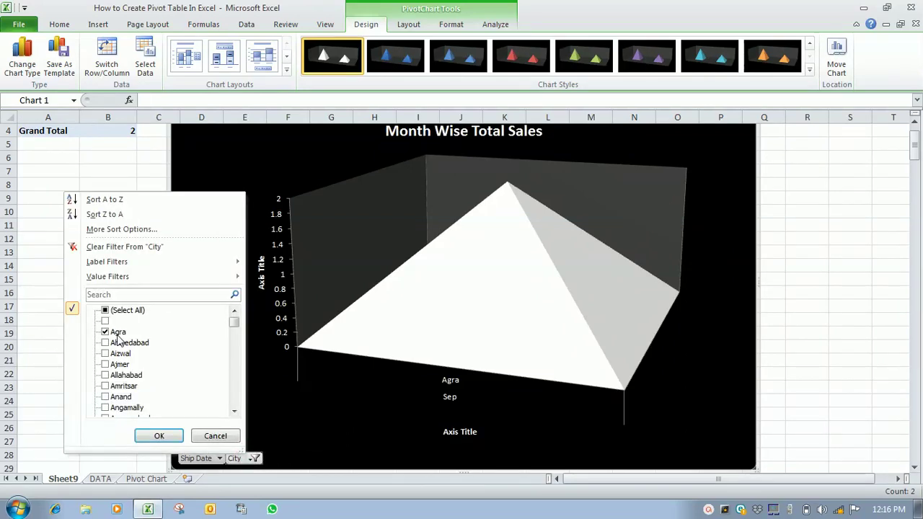
{"action": "left_click", "coordinate": [104, 311]}
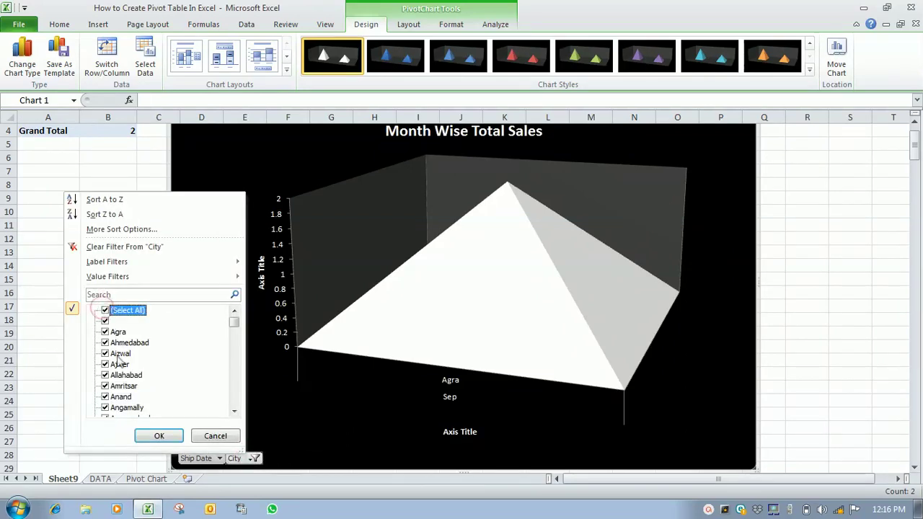
{"action": "left_click", "coordinate": [156, 436]}
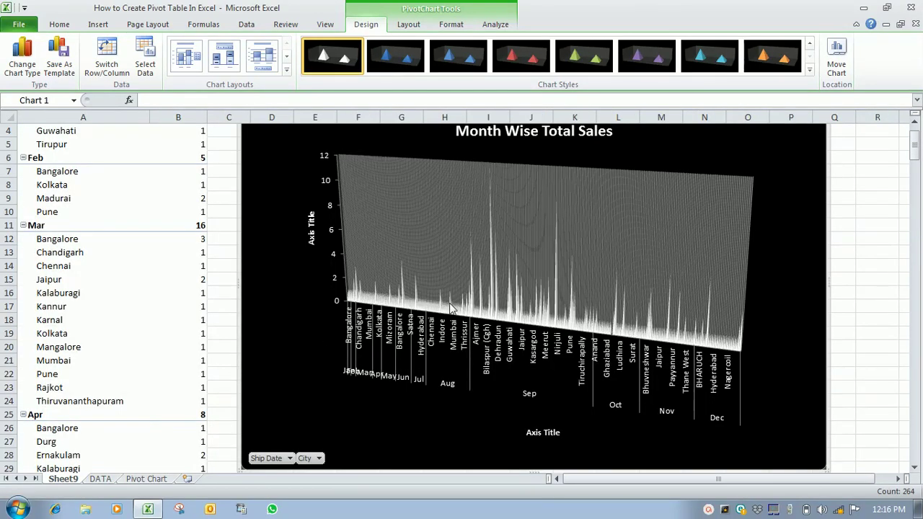
{"action": "left_click", "coordinate": [411, 344]}
Convert the chart to a plain line chart, the Line category's second subtype.
{"action": "right_click", "coordinate": [410, 344]}
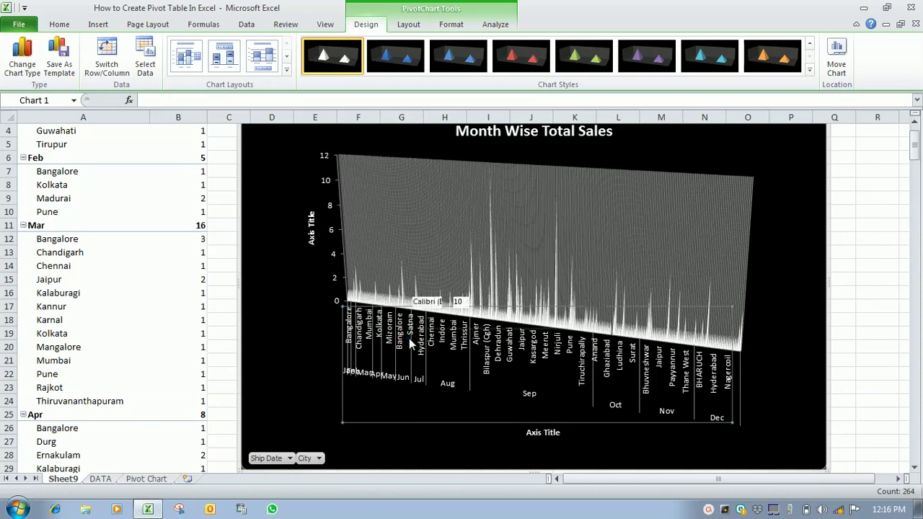
{"action": "left_click", "coordinate": [587, 282]}
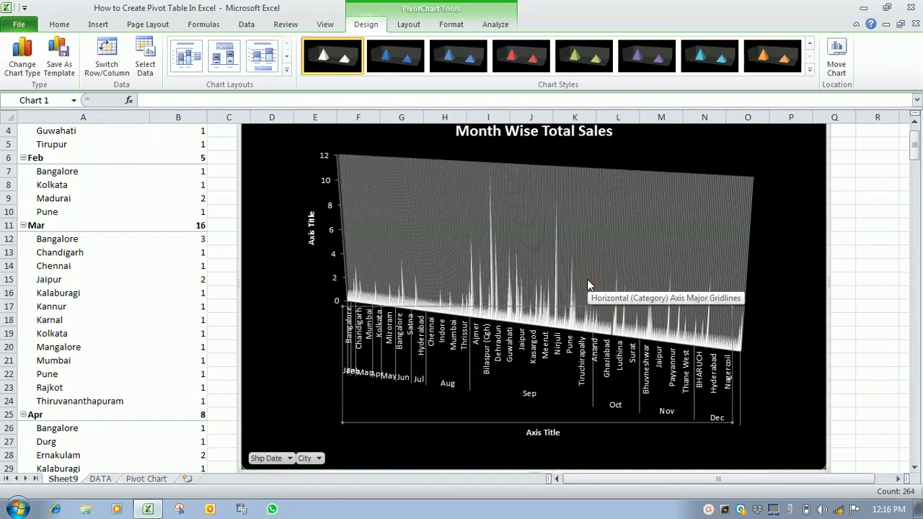
{"action": "right_click", "coordinate": [587, 280]}
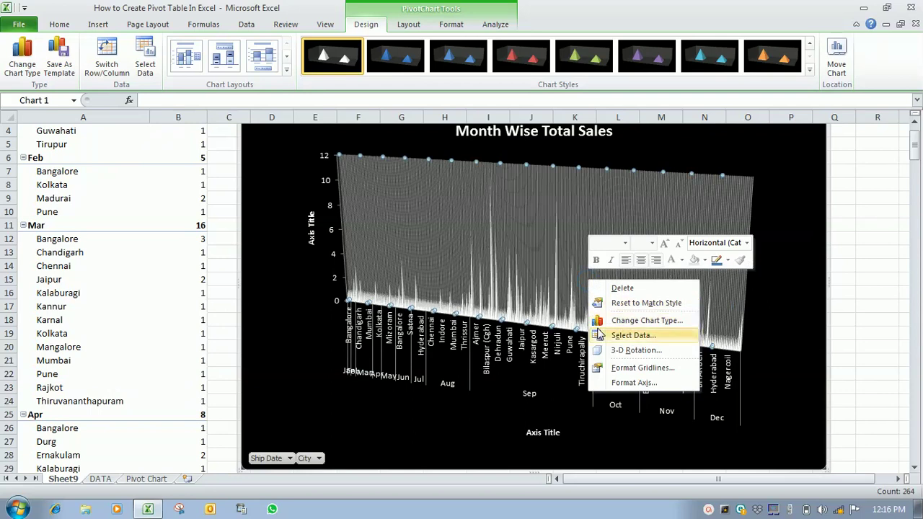
{"action": "left_click", "coordinate": [620, 324]}
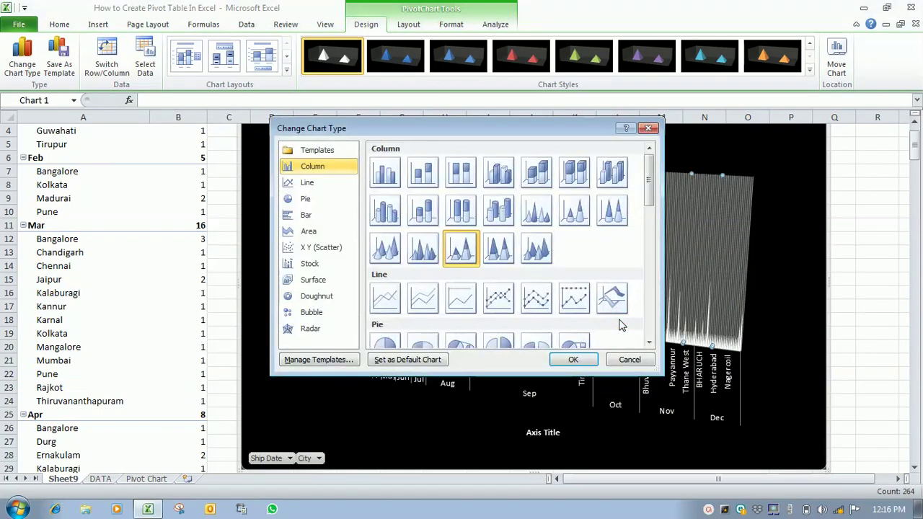
{"action": "left_click", "coordinate": [334, 214]}
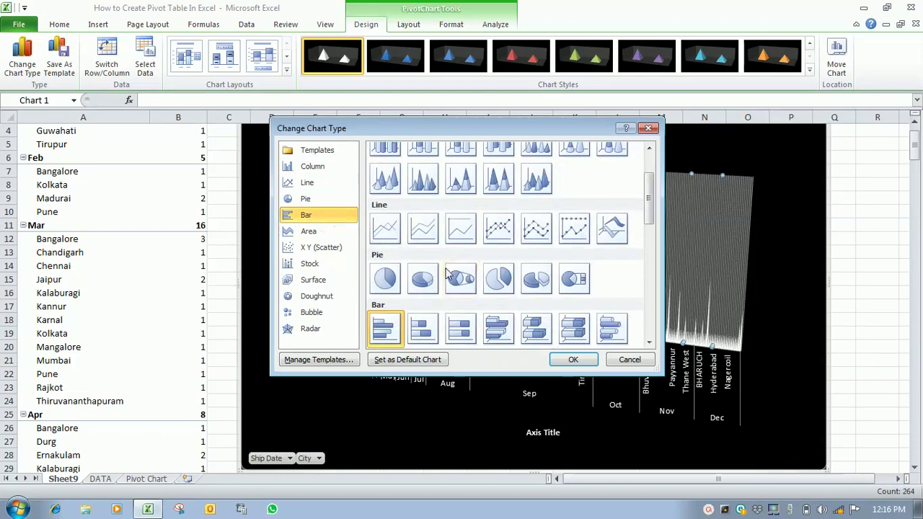
{"action": "left_click", "coordinate": [424, 229]}
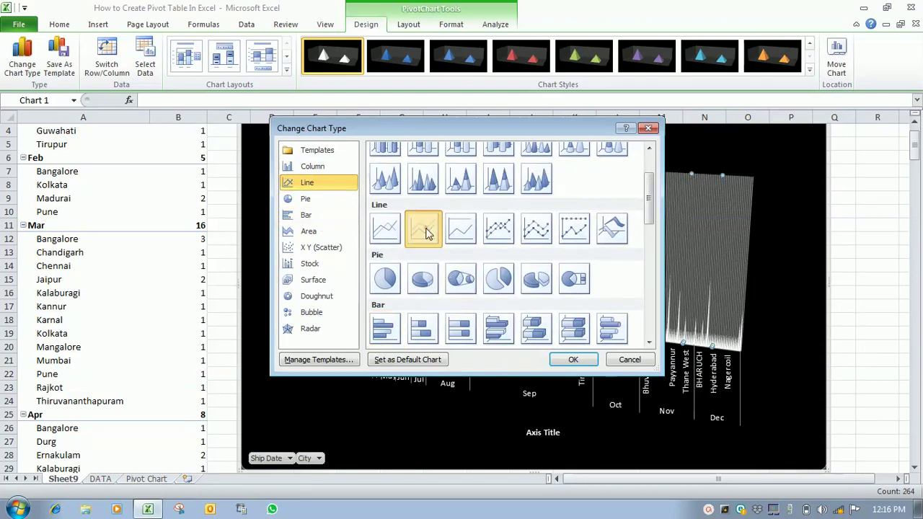
{"action": "left_click", "coordinate": [577, 361]}
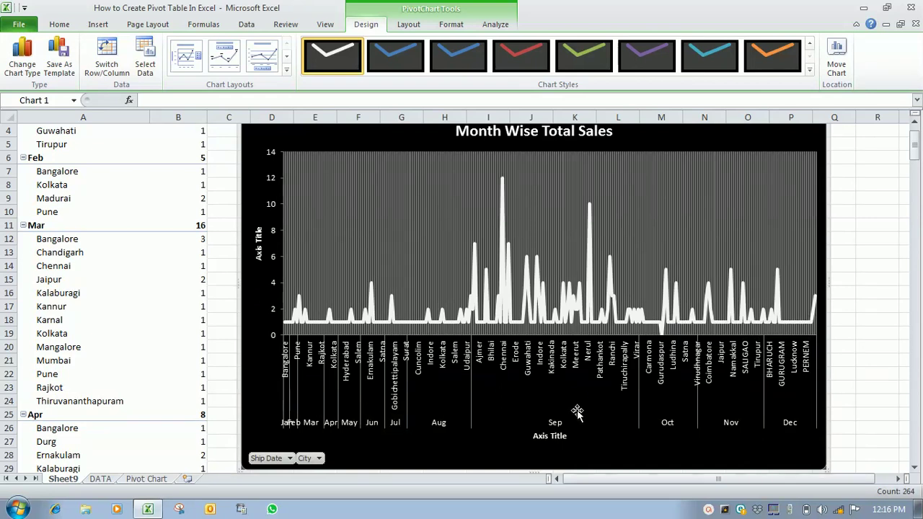
Add data labels showing each Count of Qty value to the Total series line.
{"action": "right_click", "coordinate": [523, 394]}
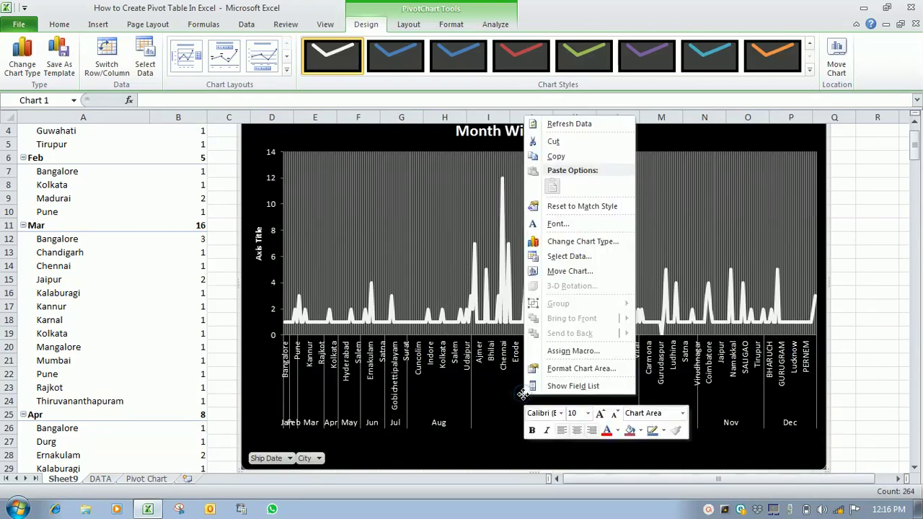
{"action": "left_click", "coordinate": [502, 393]}
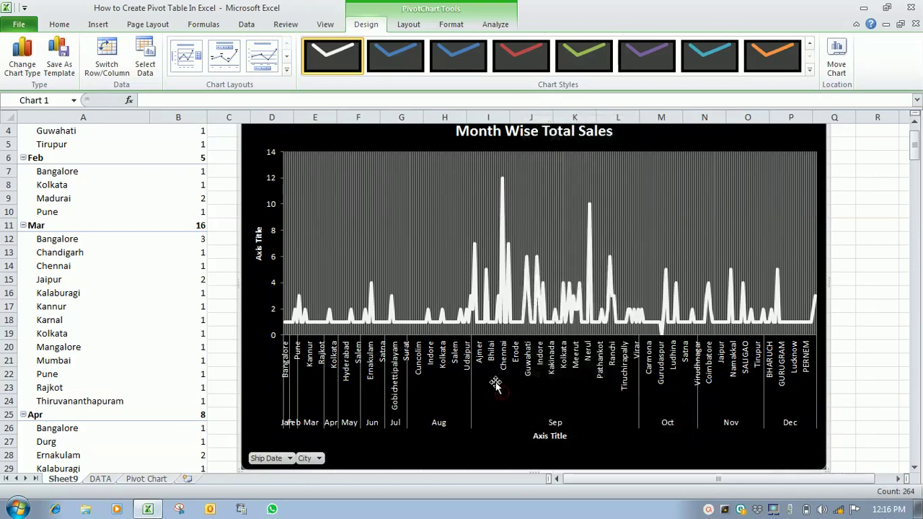
{"action": "right_click", "coordinate": [488, 368]}
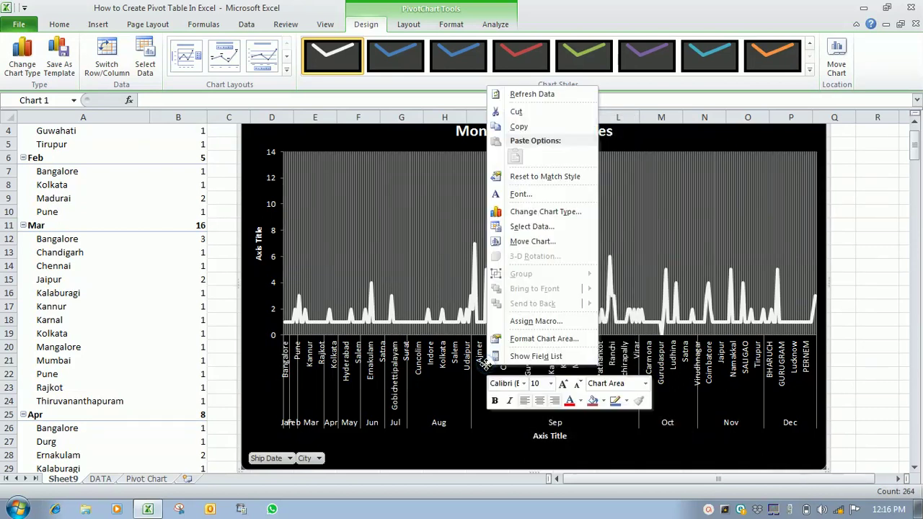
{"action": "left_click", "coordinate": [453, 356]}
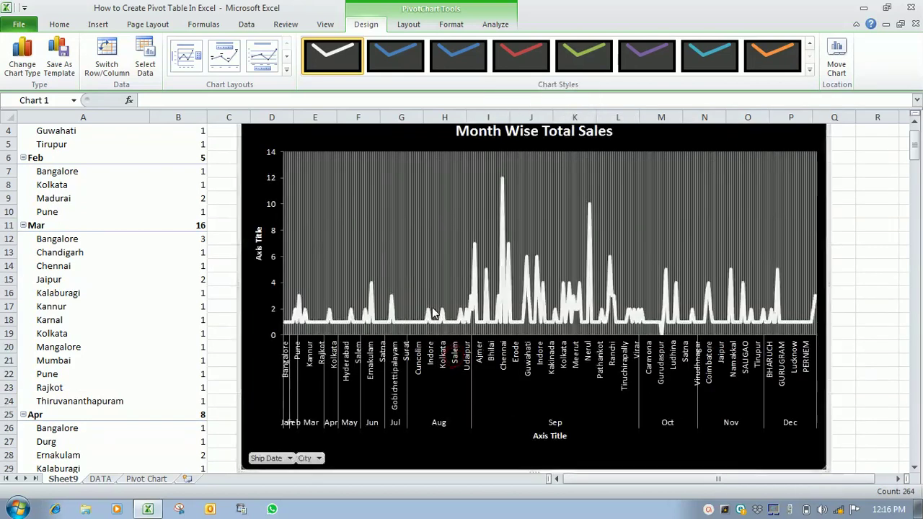
{"action": "left_click", "coordinate": [433, 313]}
{"action": "right_click", "coordinate": [433, 314]}
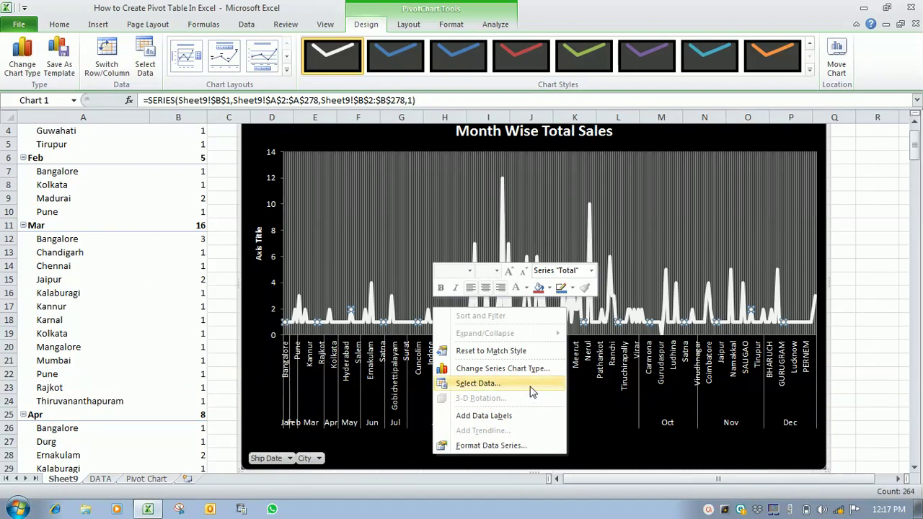
{"action": "left_click", "coordinate": [502, 416]}
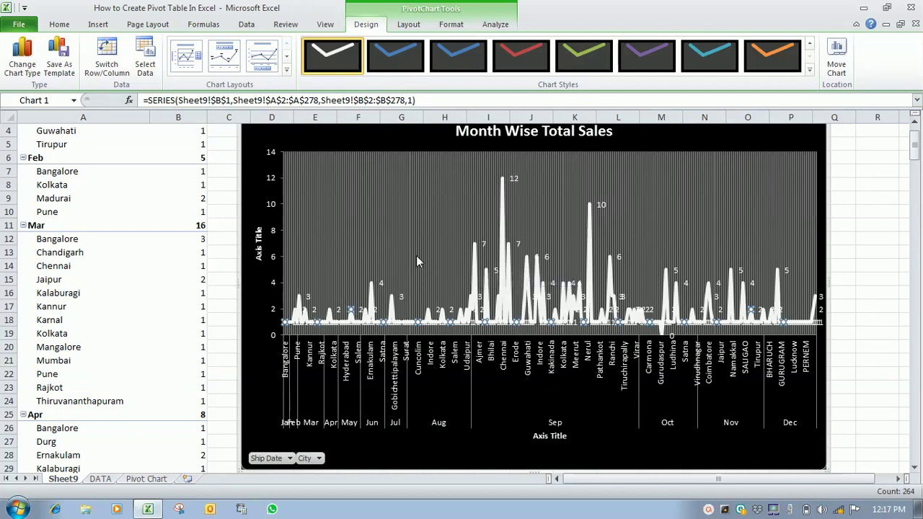
{"action": "left_click", "coordinate": [377, 226]}
Switch the line chart to a 3-D cylinder column chart after a rejected scatter attempt.
{"action": "right_click", "coordinate": [376, 231]}
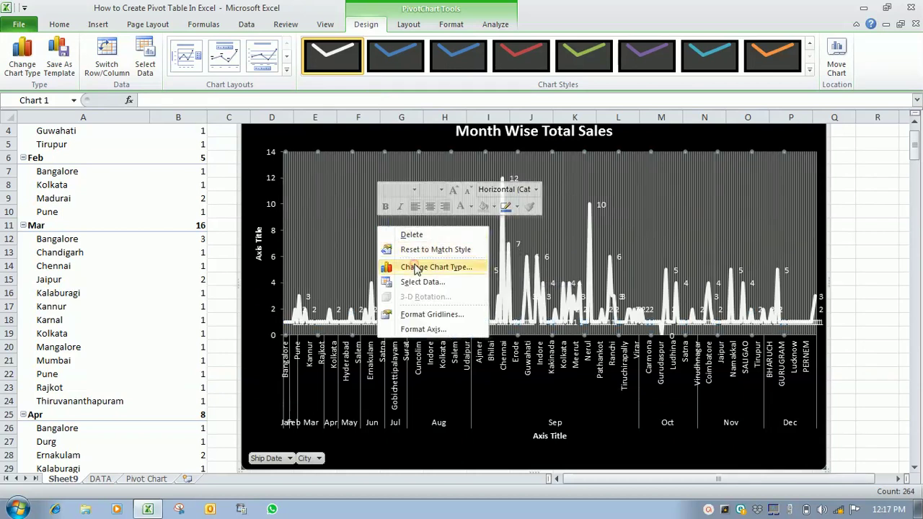
{"action": "left_click", "coordinate": [416, 267]}
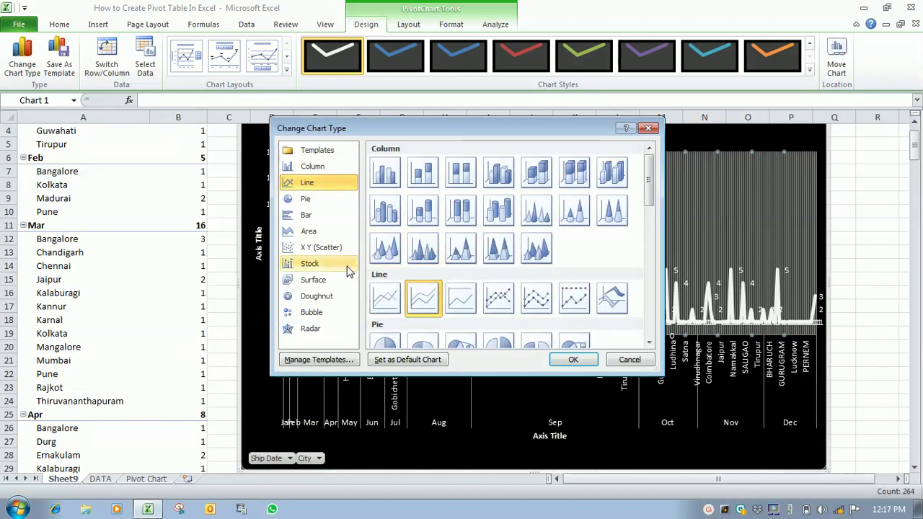
{"action": "left_click", "coordinate": [322, 265]}
{"action": "left_click", "coordinate": [316, 283]}
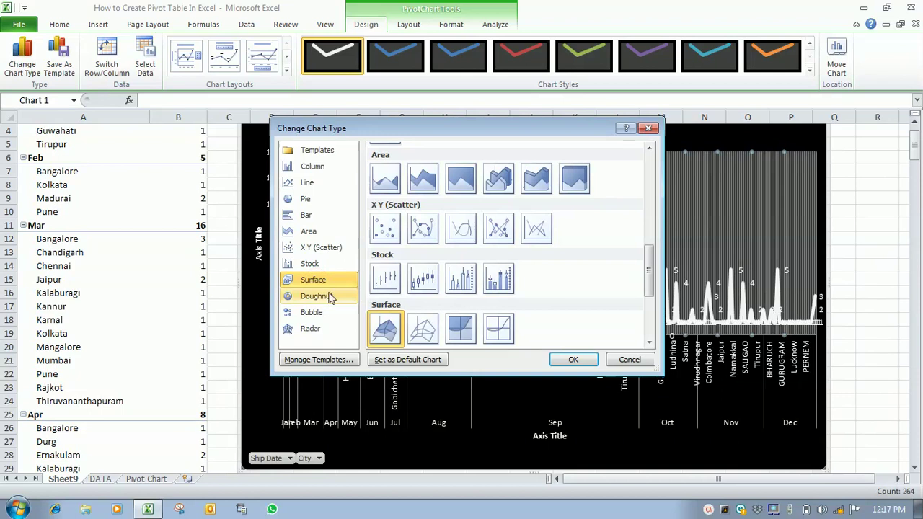
{"action": "left_click", "coordinate": [337, 297]}
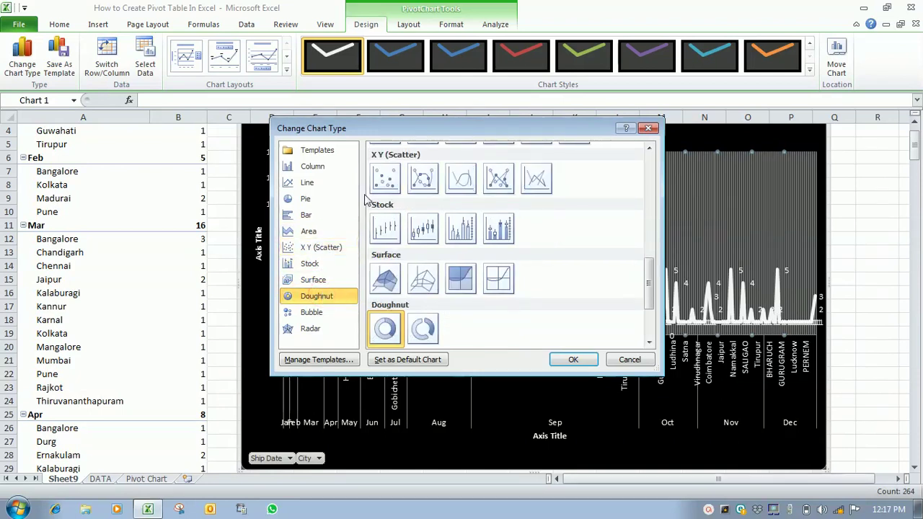
{"action": "left_click", "coordinate": [385, 178]}
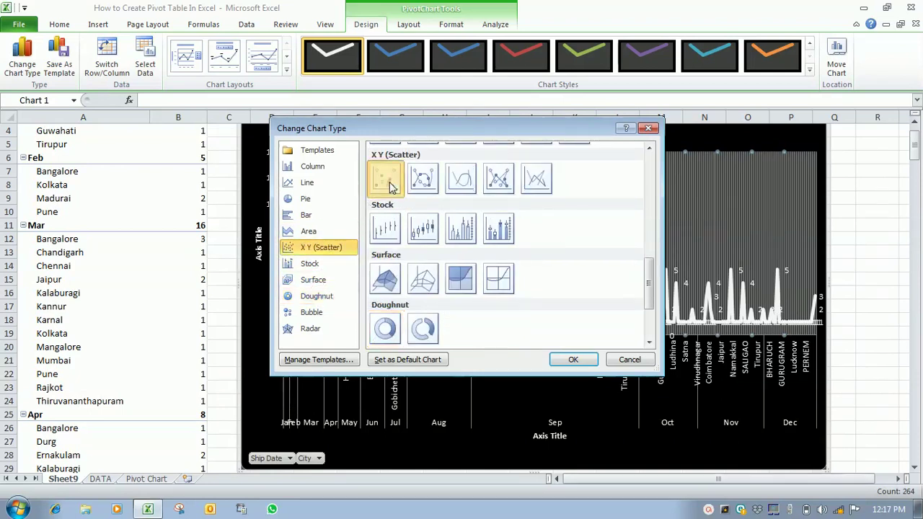
{"action": "left_click", "coordinate": [574, 357]}
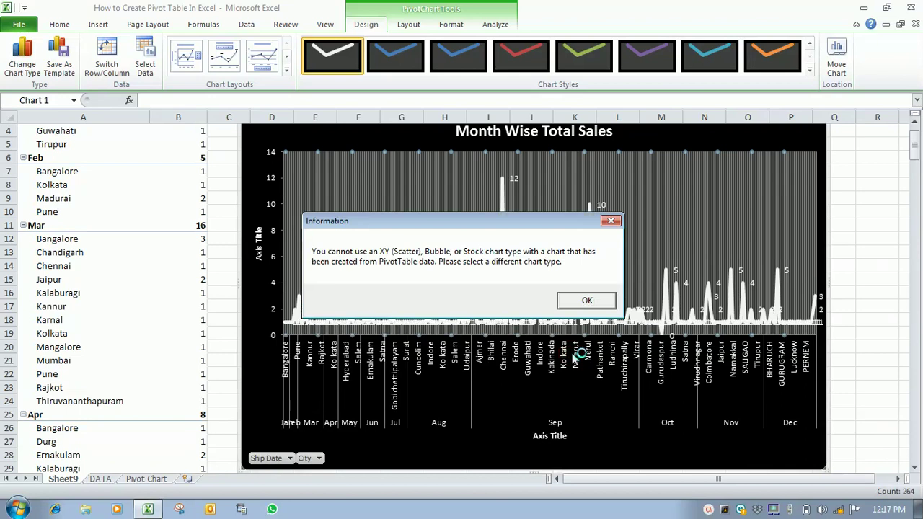
{"action": "left_click", "coordinate": [611, 222]}
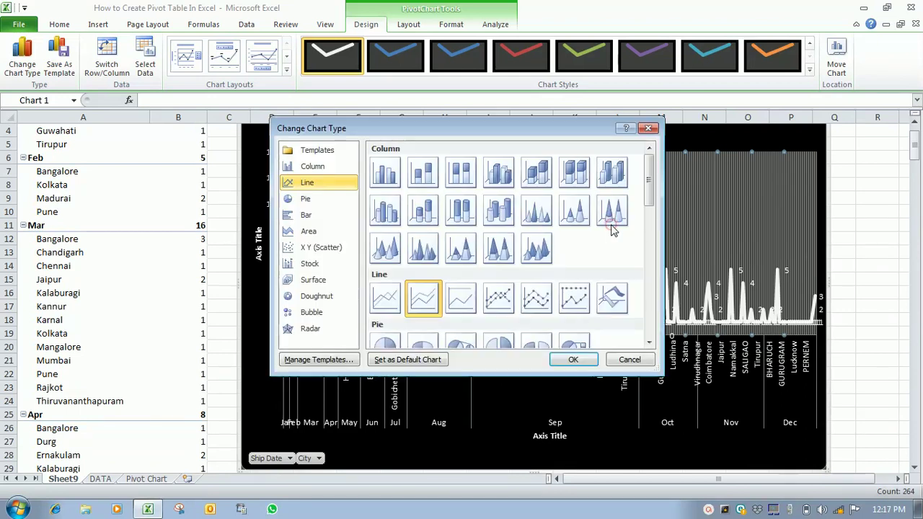
{"action": "left_click", "coordinate": [423, 210]}
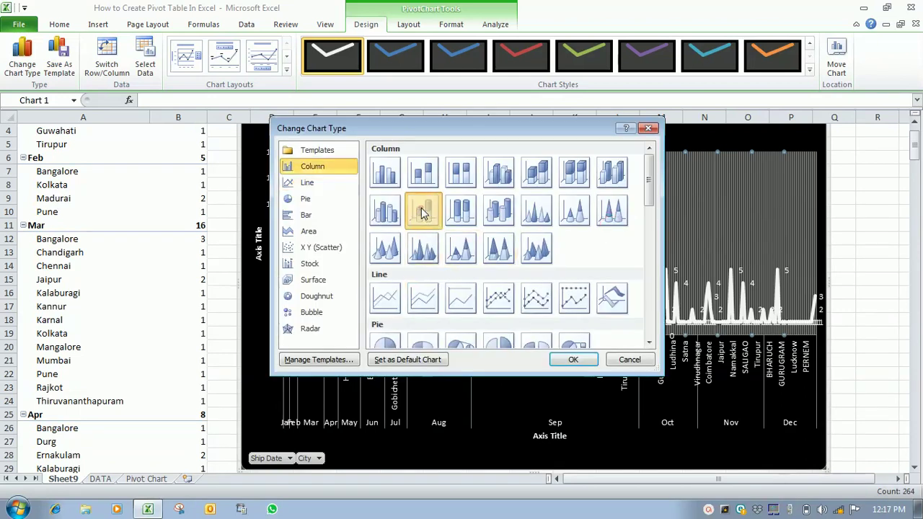
{"action": "left_click", "coordinate": [570, 357]}
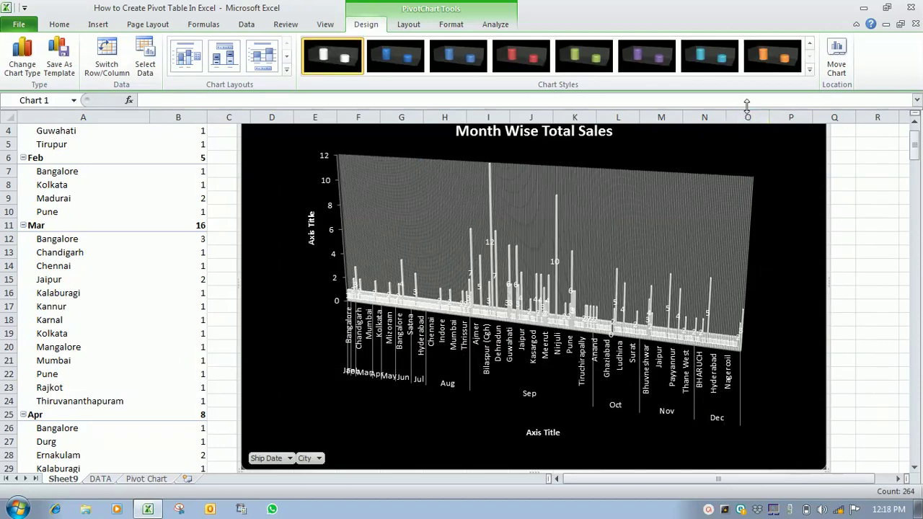
Apply the orange chart style to the cylinder columns.
{"action": "left_click", "coordinate": [772, 61]}
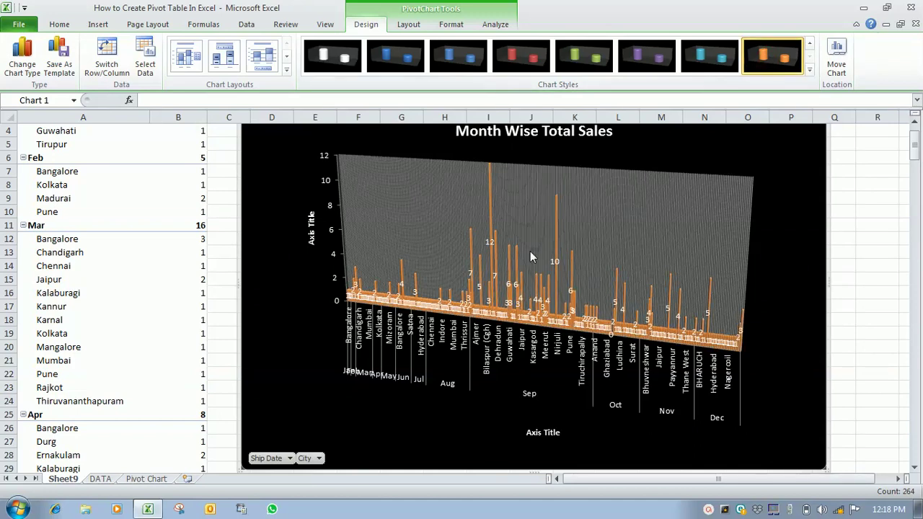
{"action": "left_click", "coordinate": [409, 402]}
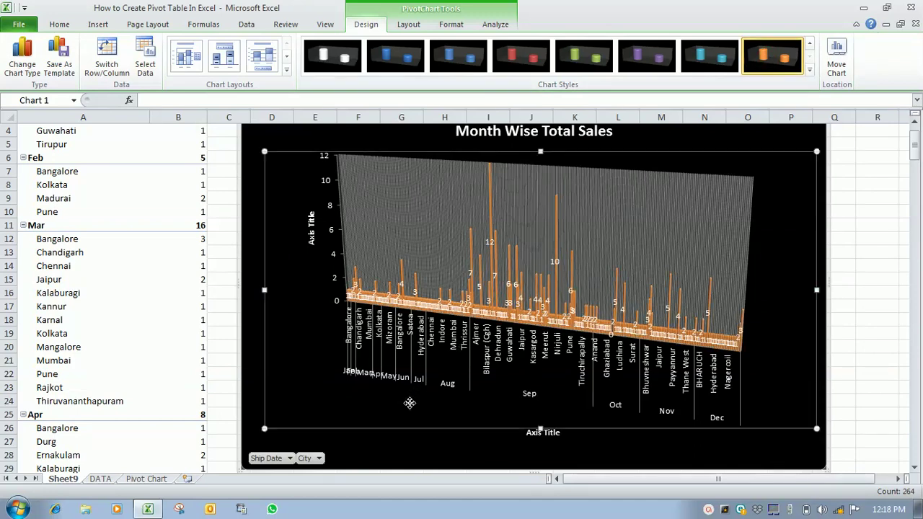